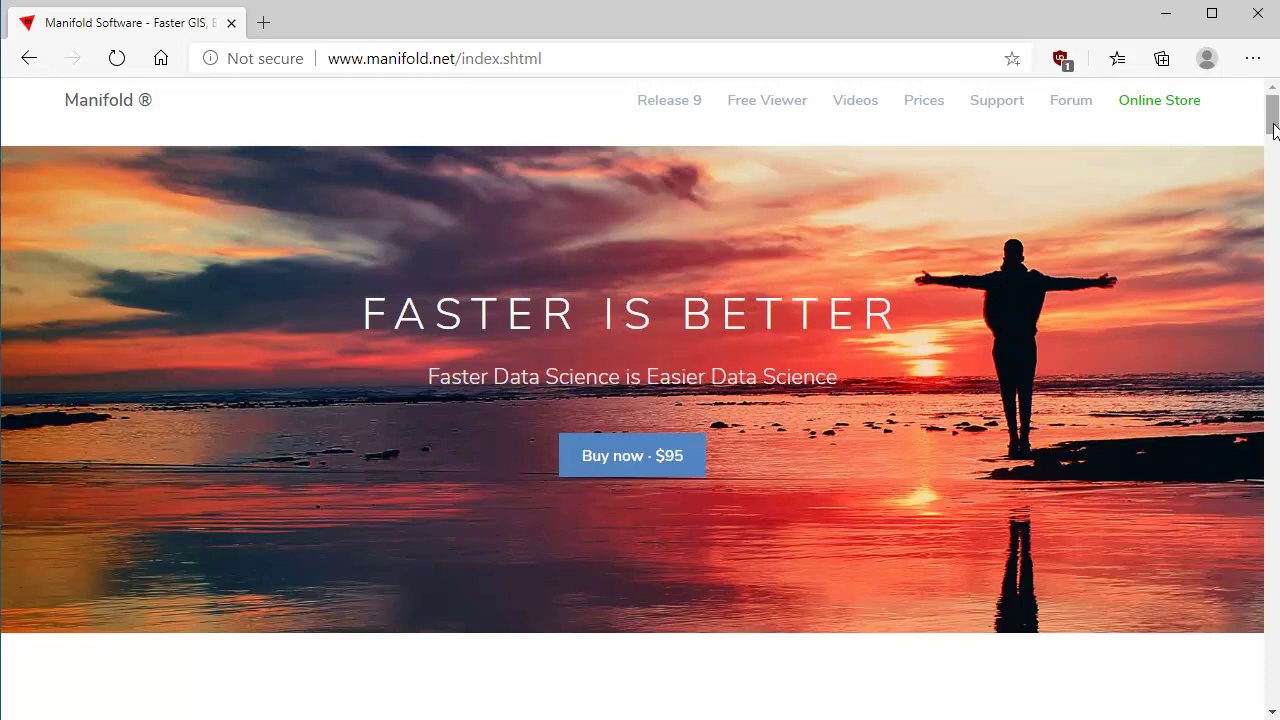
pyautogui.moveTo(1273, 122); pyautogui.dragTo(1273, 146)
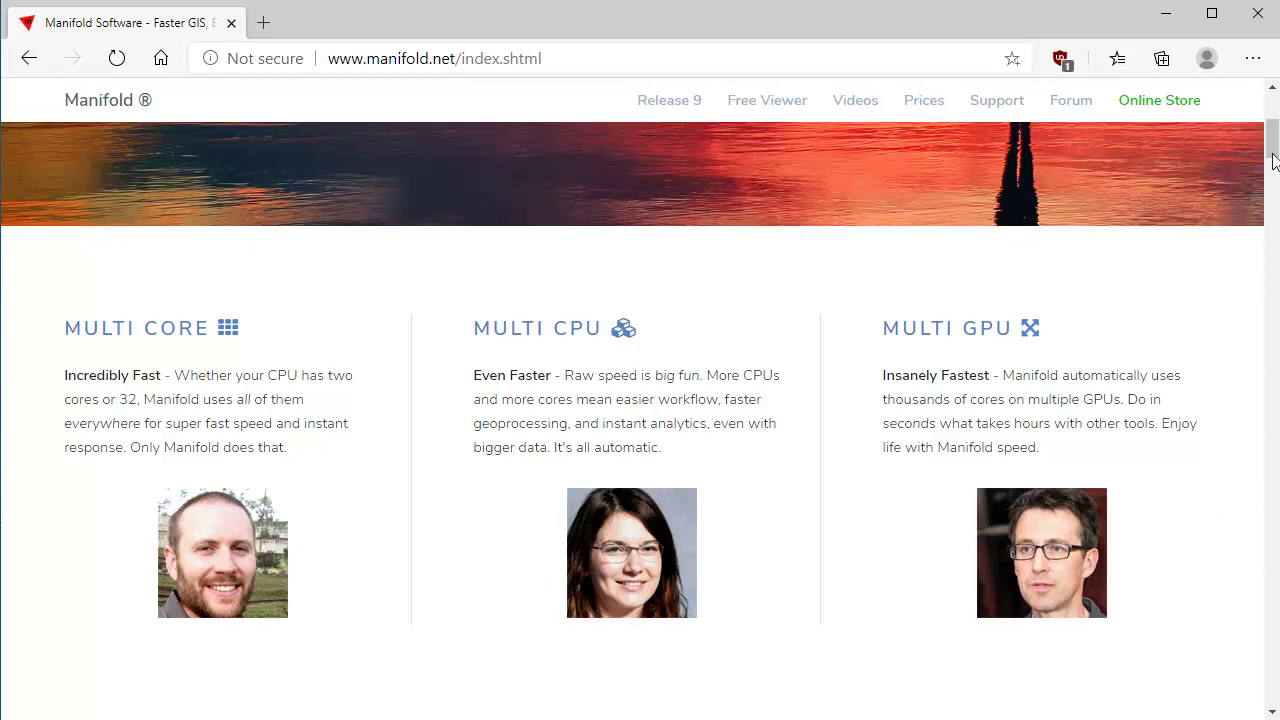
pyautogui.moveTo(1274, 150); pyautogui.dragTo(1275, 110)
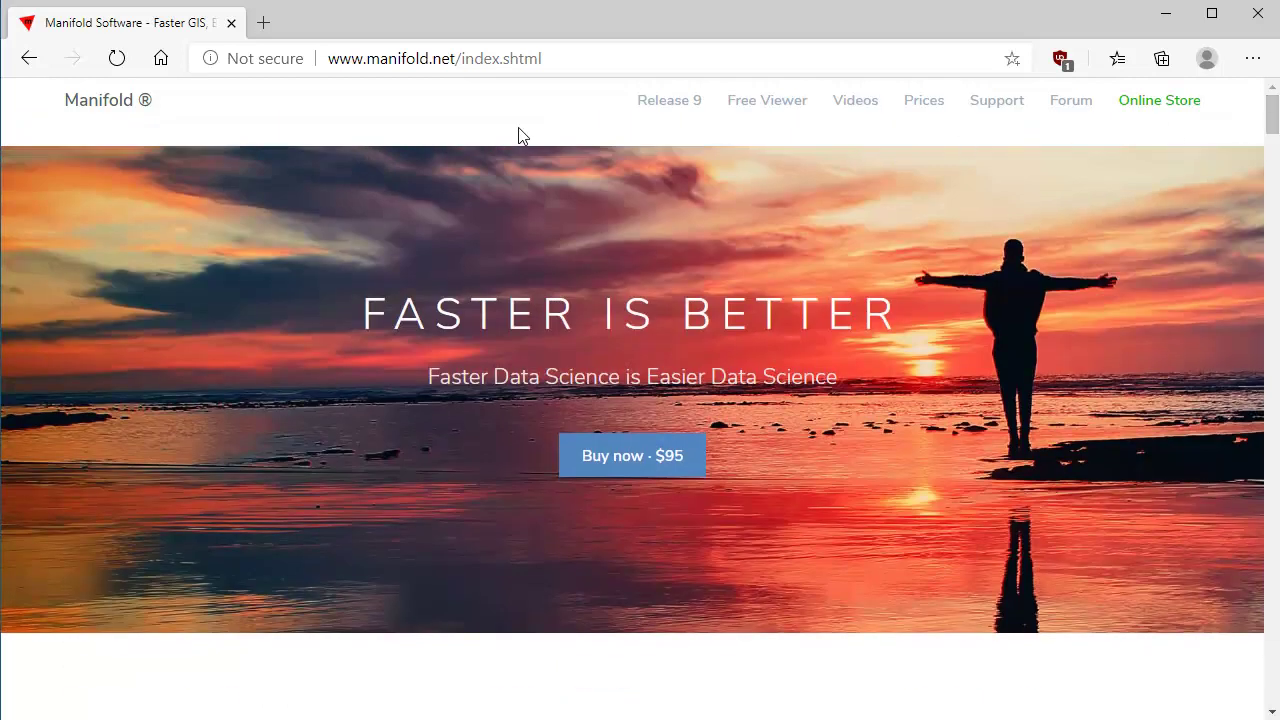
# - Go from the Release 9 overview to the free Manifold Viewer page (viewer.shtml)
pyautogui.click(661, 108)
pyautogui.scroll(-5, 278, 290)
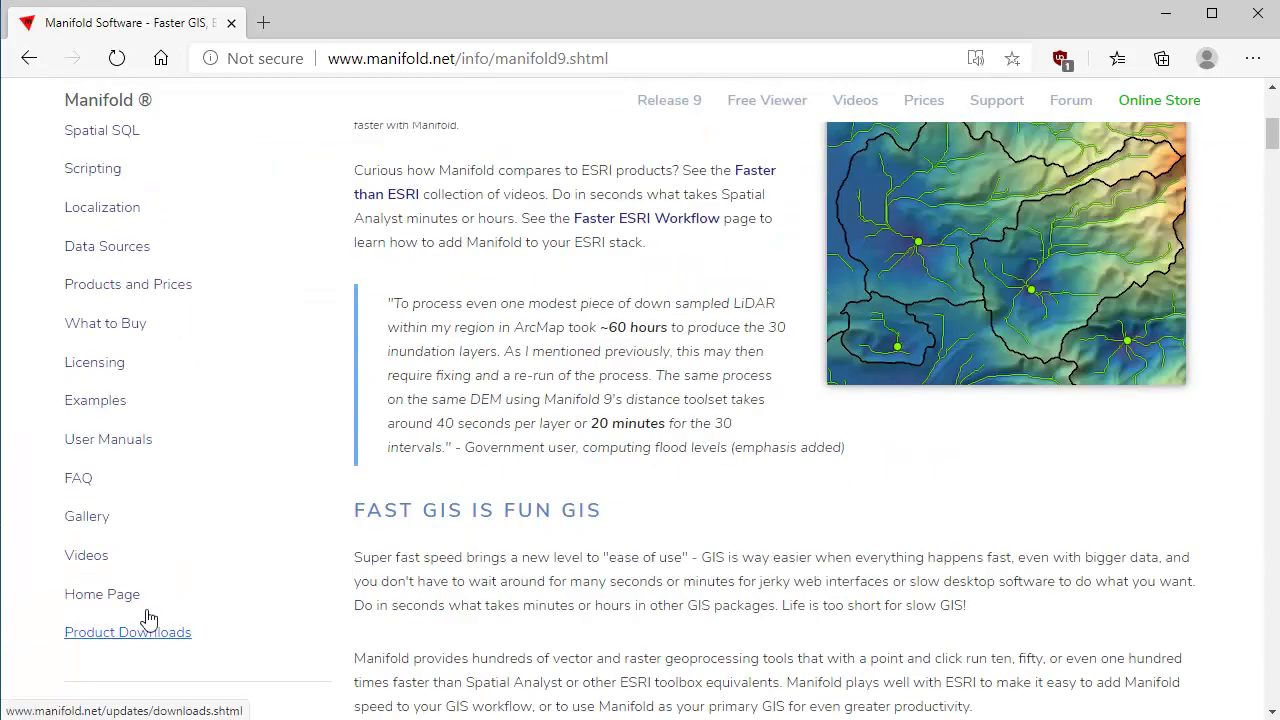
pyautogui.scroll(5, 257, 322)
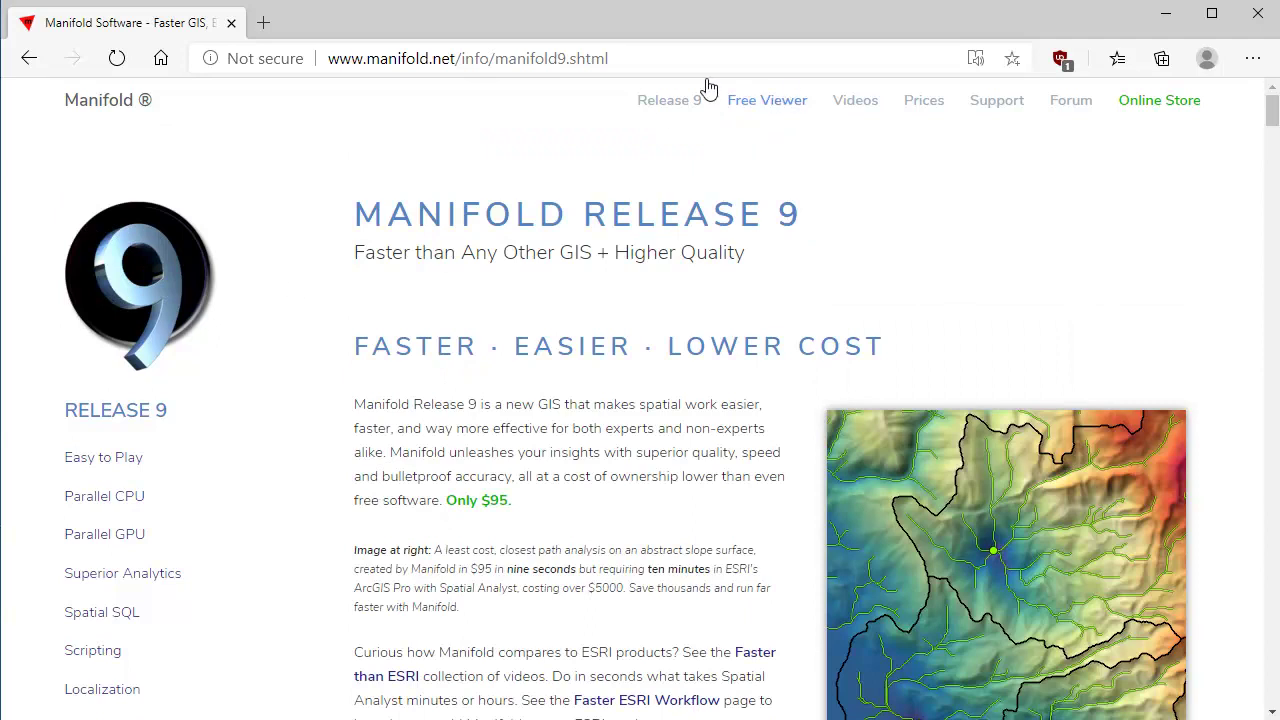
pyautogui.click(783, 105)
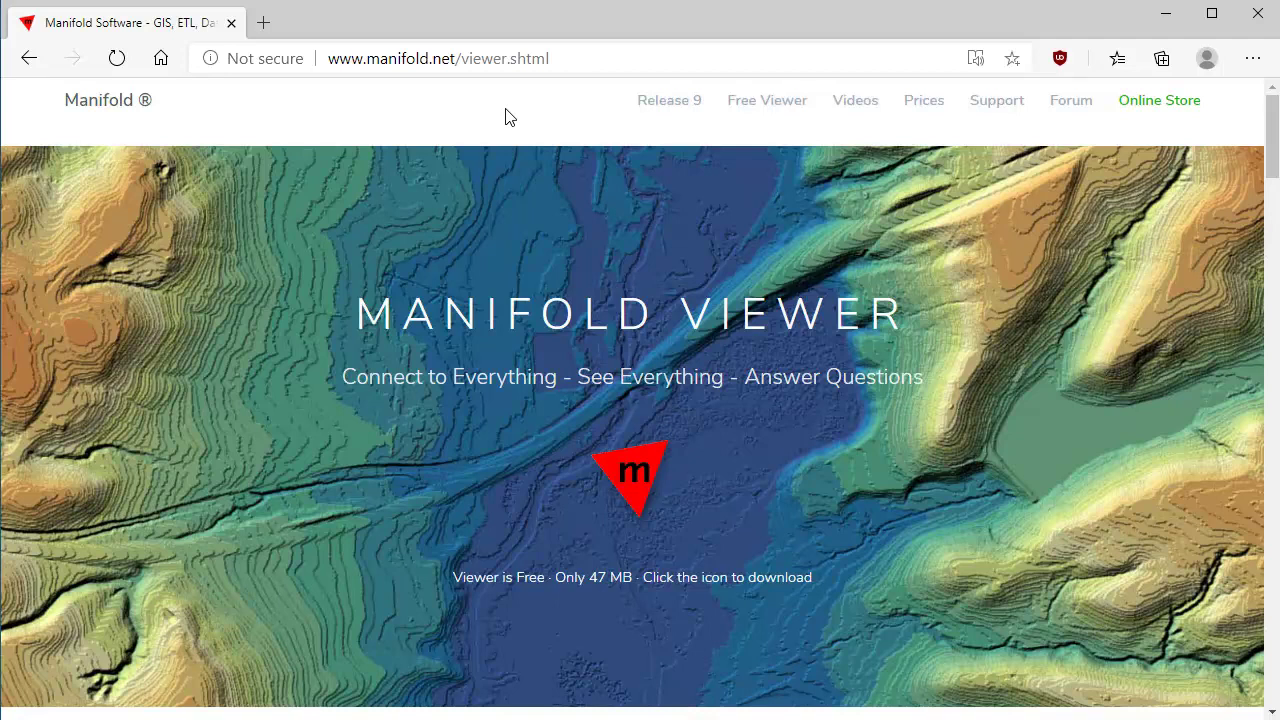
# - Open download_viewer.shtml and bring the 64-bit and 32-bit Viewer 9.0.172 installers into view
pyautogui.click(637, 483)
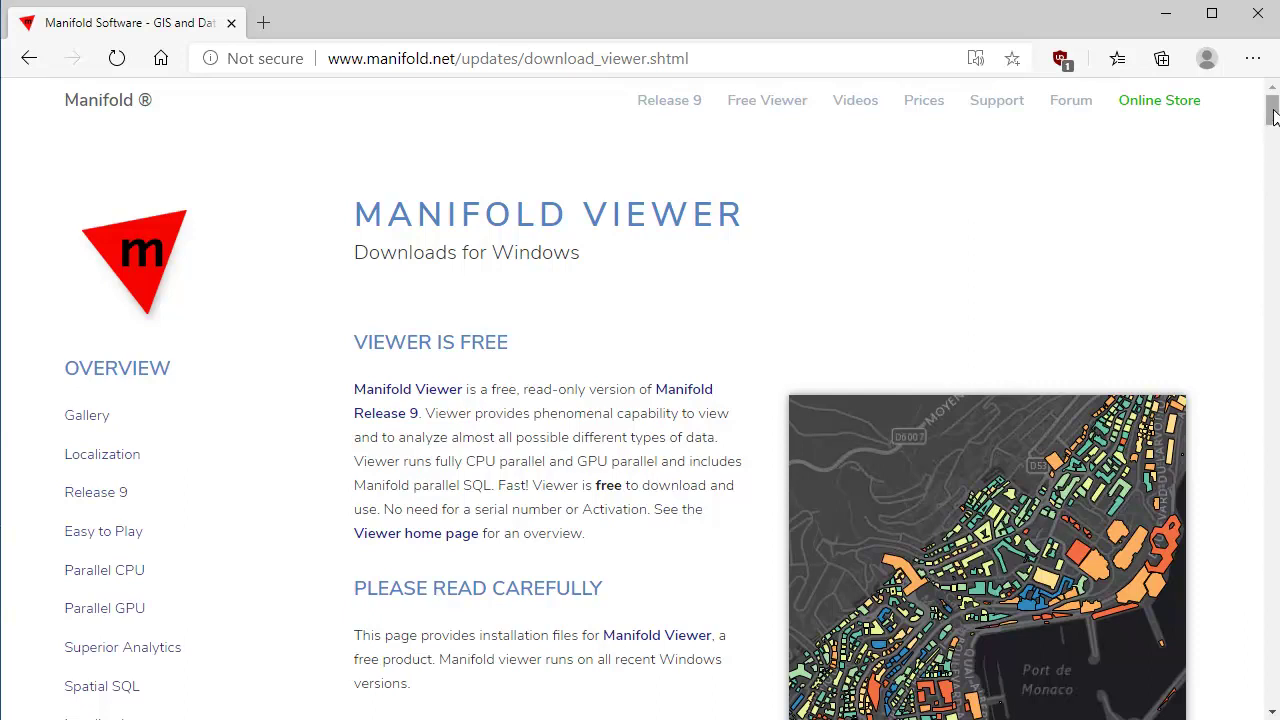
pyautogui.moveTo(1274, 118); pyautogui.dragTo(1270, 214)
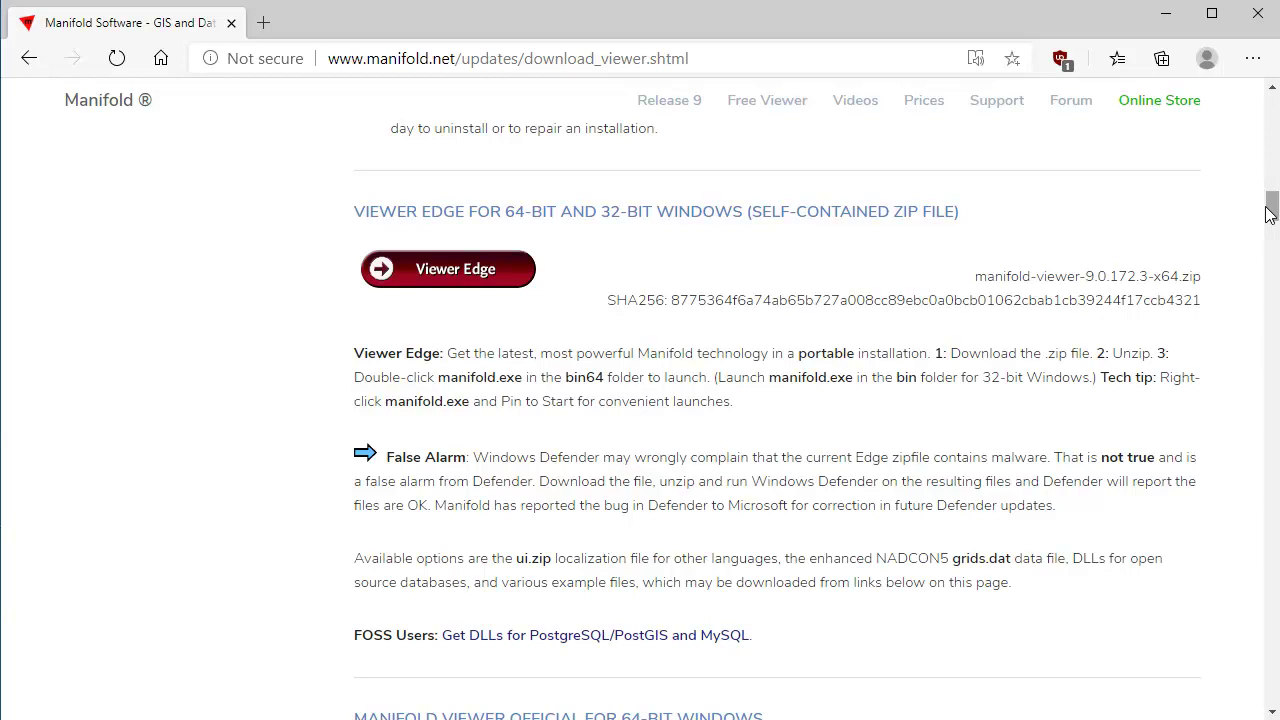
pyautogui.moveTo(1270, 214); pyautogui.dragTo(1271, 229)
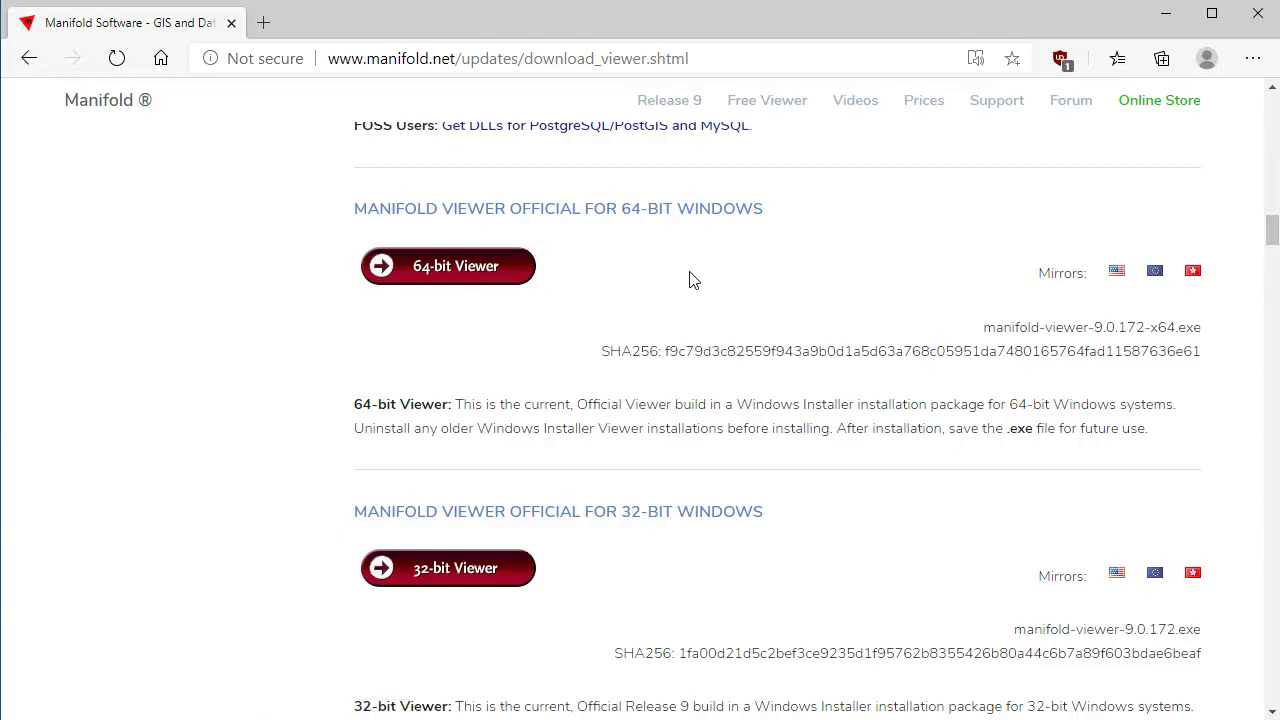
pyautogui.moveTo(1272, 234); pyautogui.dragTo(1268, 210)
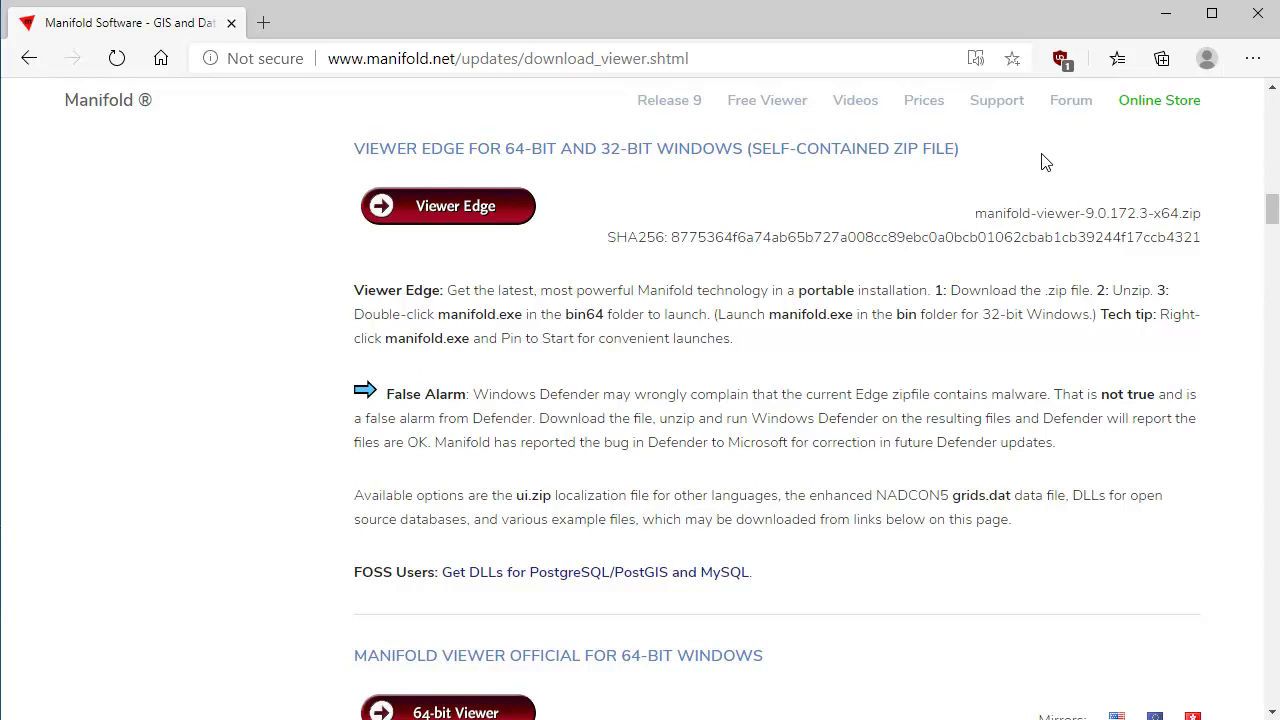
pyautogui.scroll(-4, 925, 290)
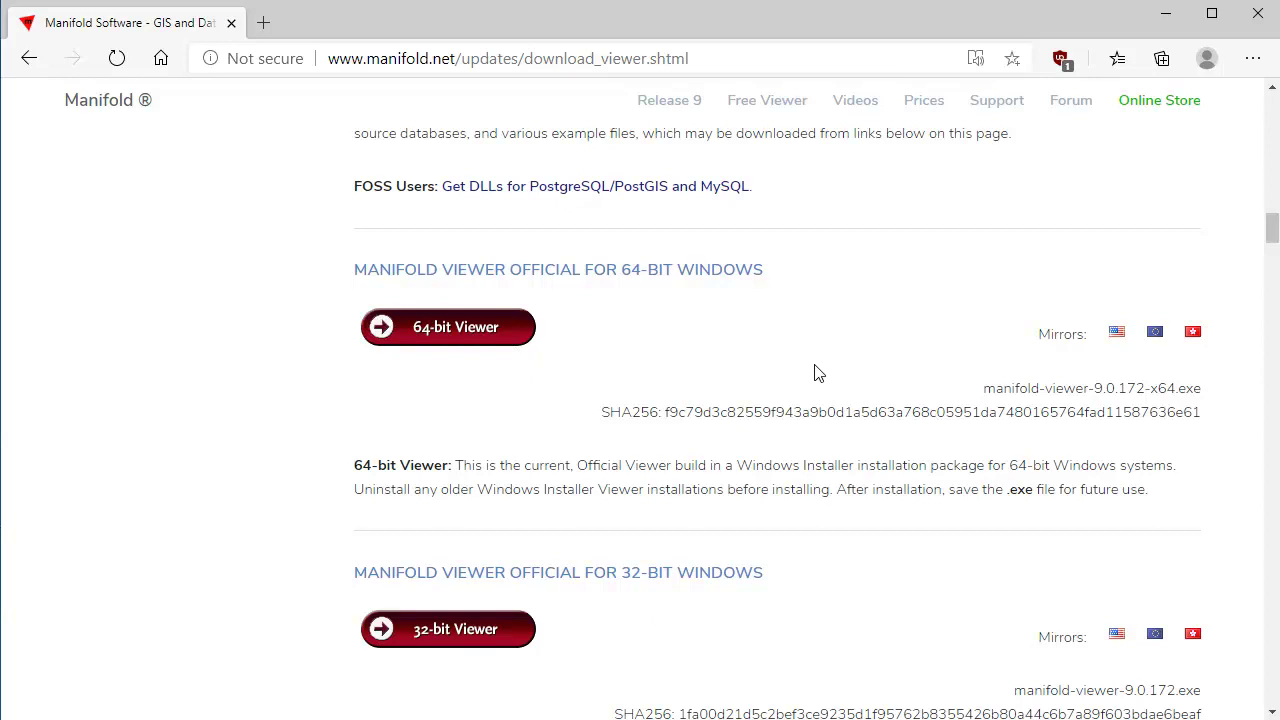
pyautogui.scroll(4, 812, 373)
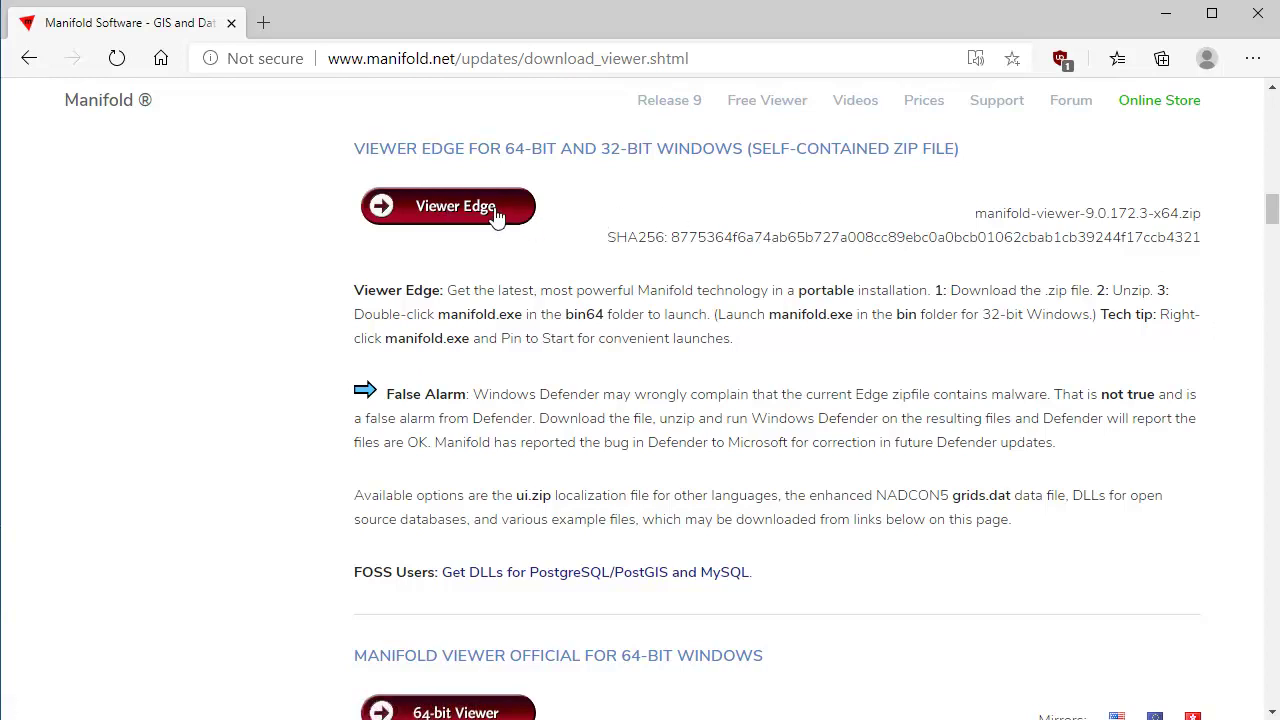
pyautogui.scroll(-3, 1273, 213)
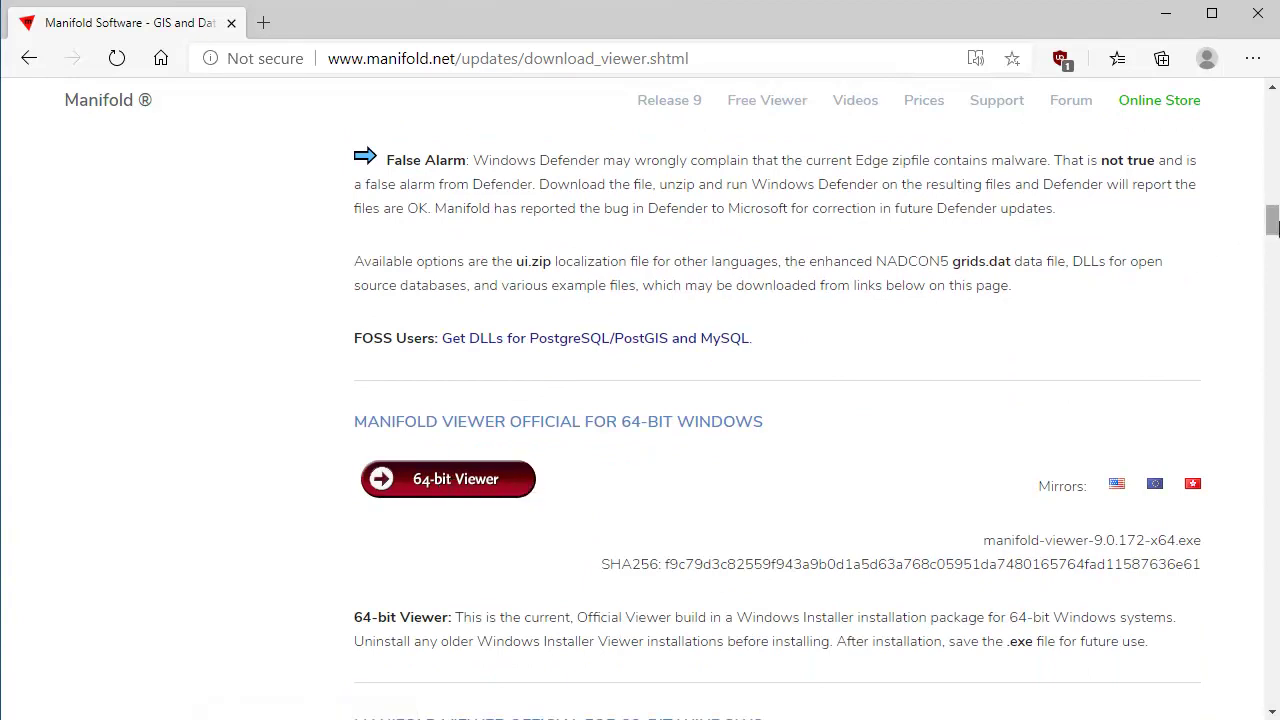
pyautogui.scroll(-2, 1274, 228)
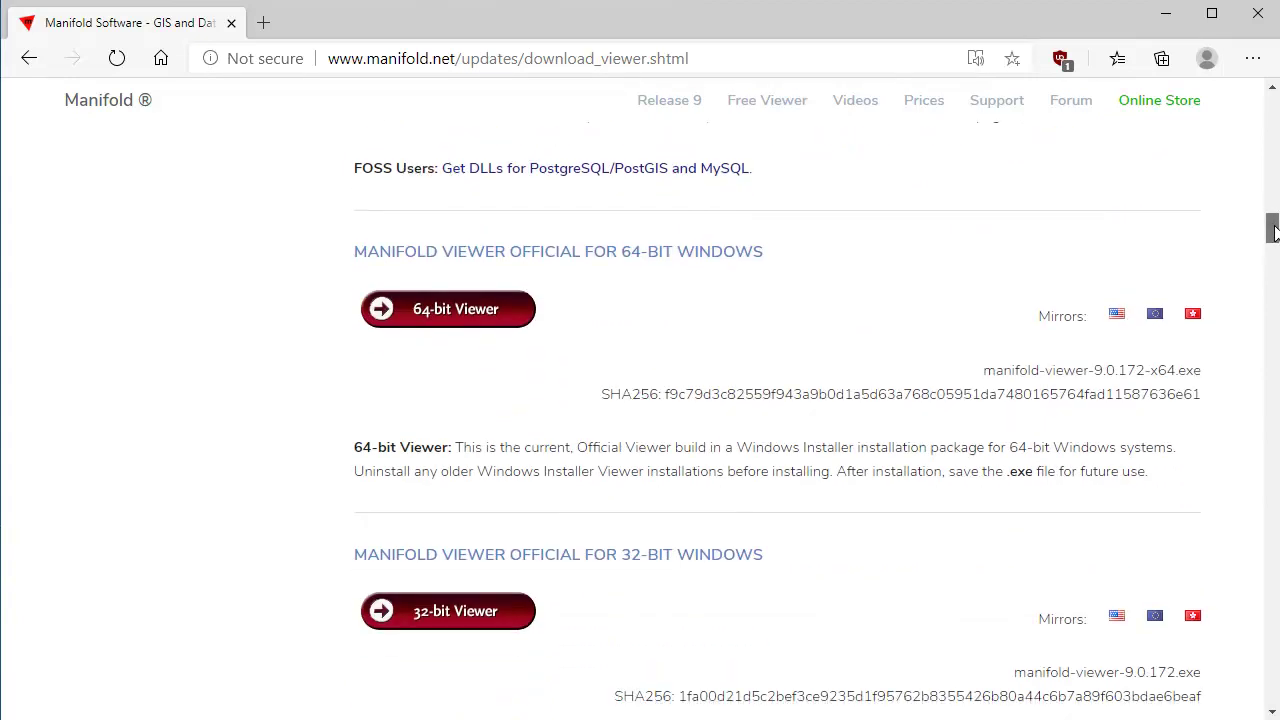
pyautogui.scroll(-3, 1273, 231)
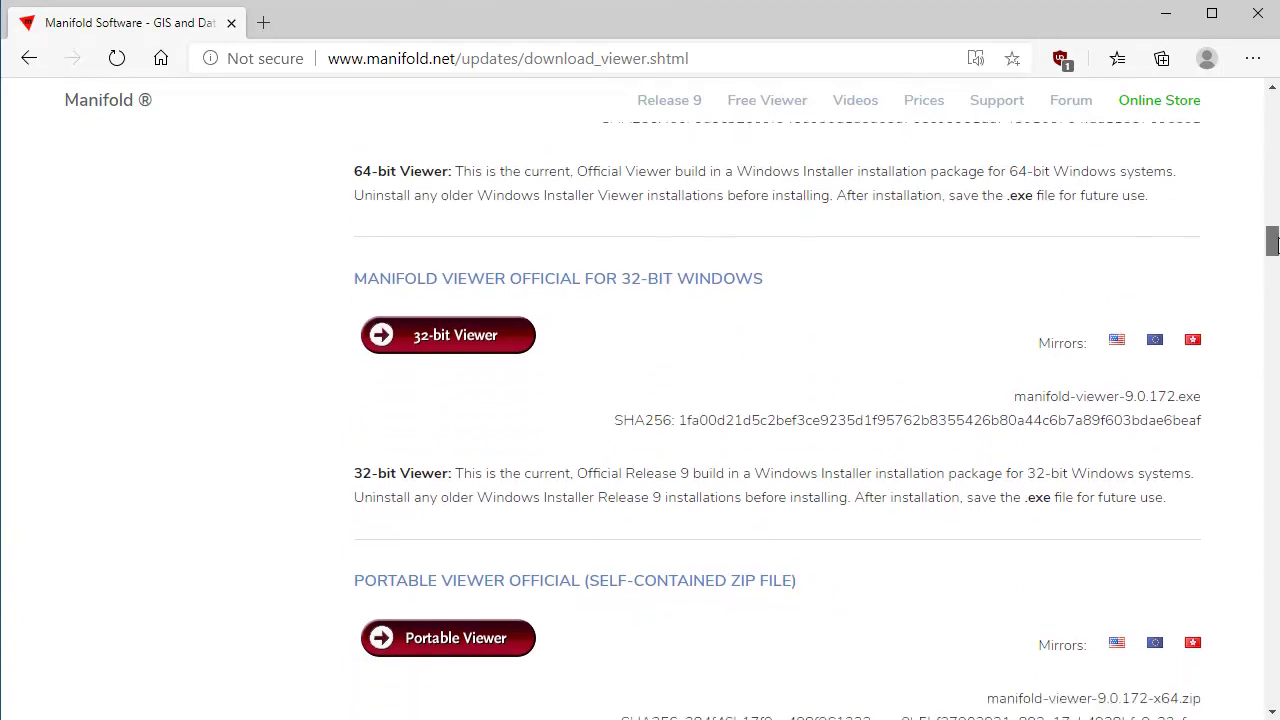
pyautogui.scroll(-1, 1273, 243)
pyautogui.scroll(-2, 1273, 243)
pyautogui.scroll(-2, 1273, 243)
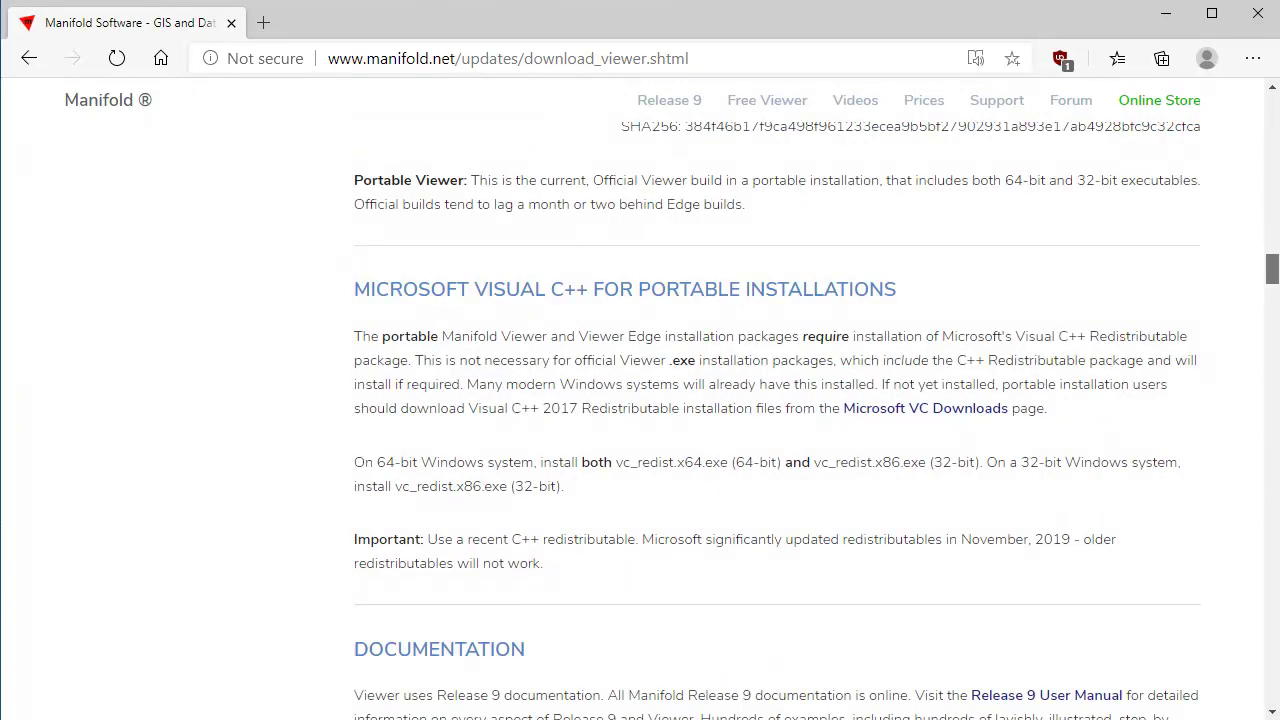
pyautogui.scroll(-1, 1268, 260)
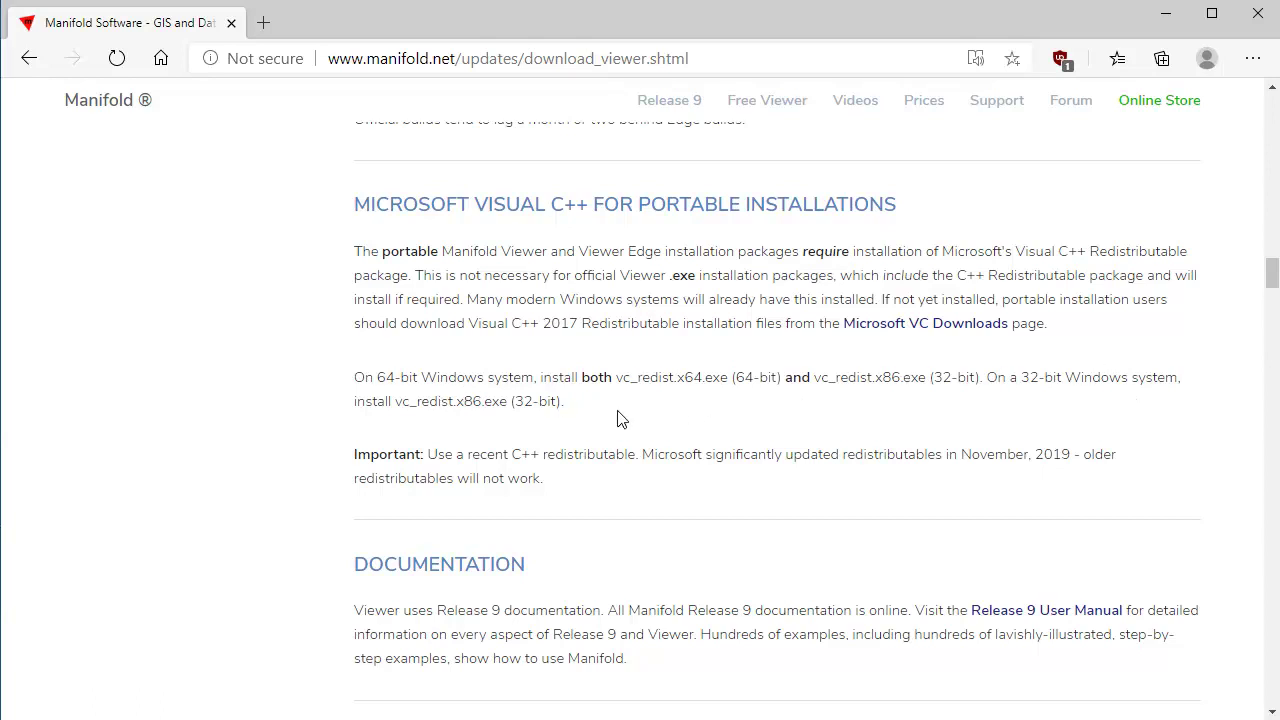
pyautogui.moveTo(1273, 277); pyautogui.dragTo(1273, 246)
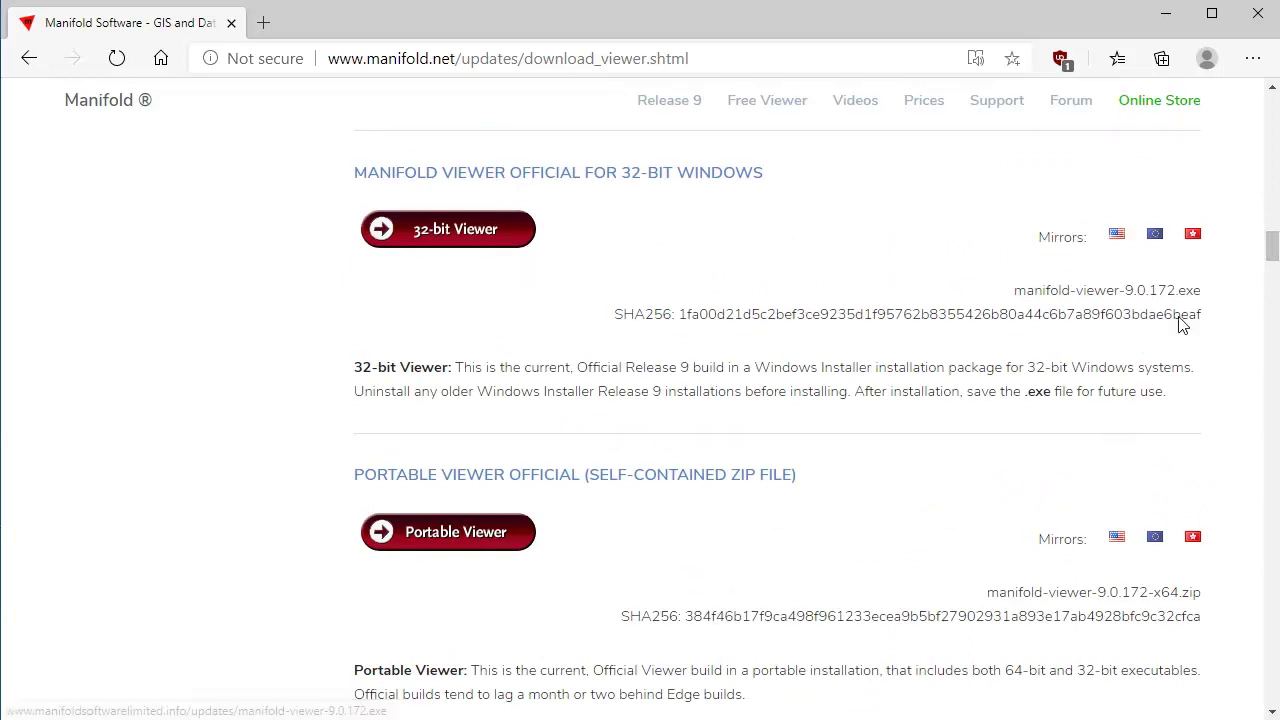
pyautogui.moveTo(1272, 252); pyautogui.dragTo(1272, 266)
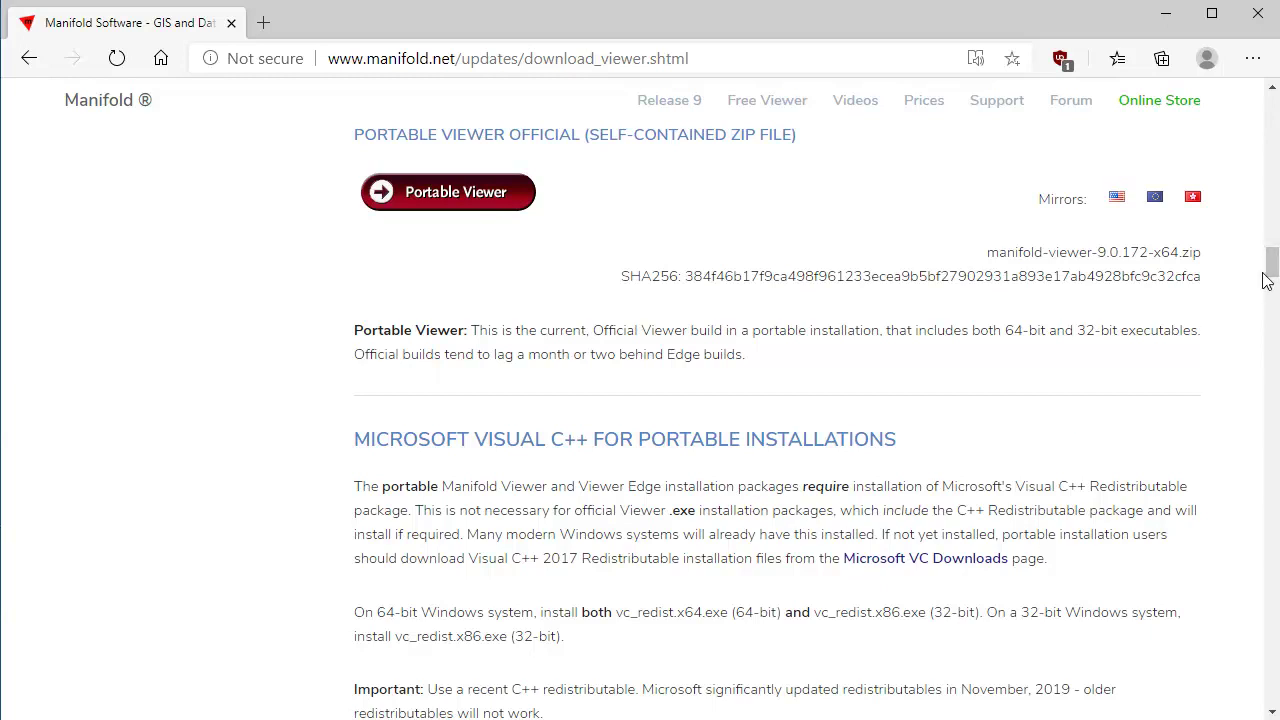
pyautogui.moveTo(1272, 266); pyautogui.dragTo(1275, 303)
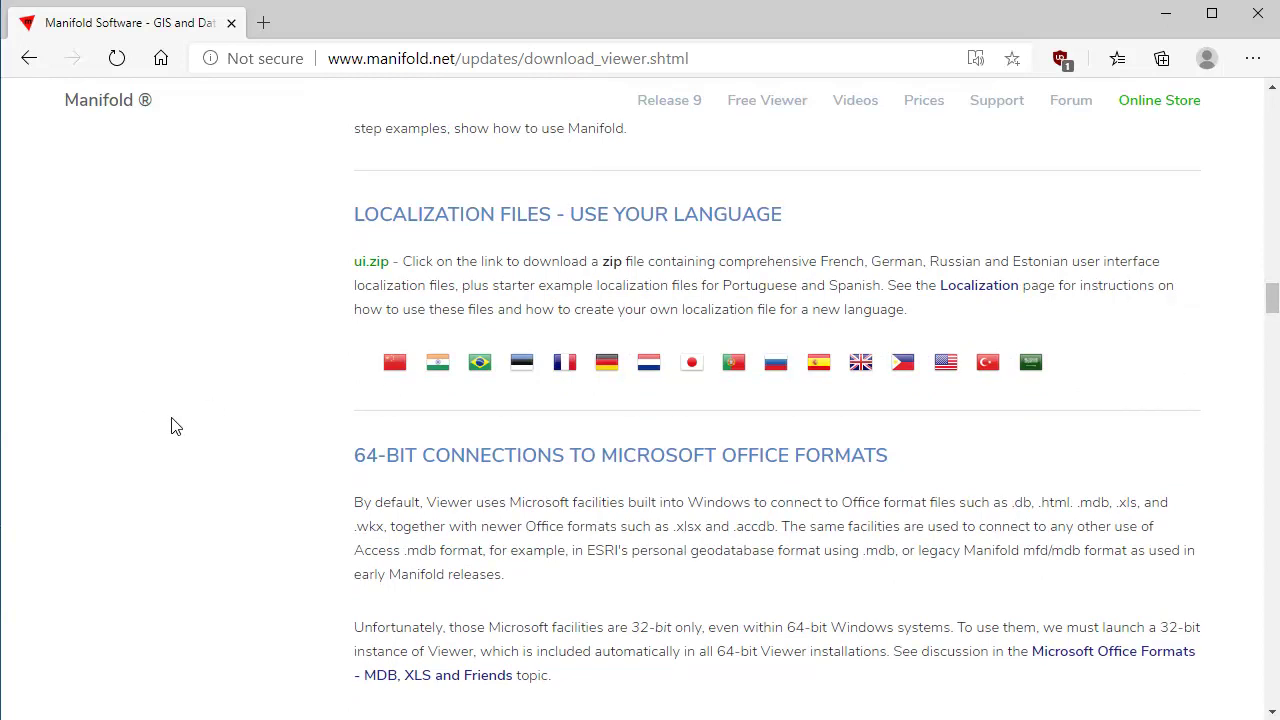
pyautogui.moveTo(1273, 304); pyautogui.dragTo(1273, 349)
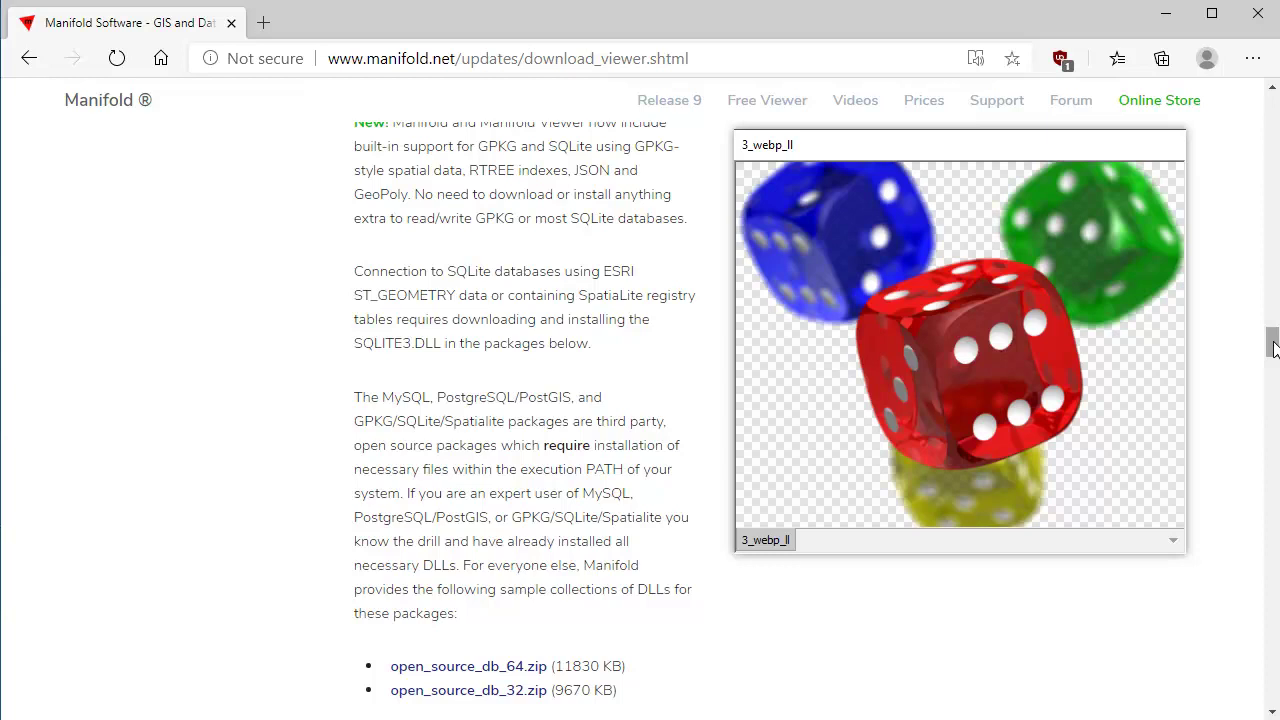
pyautogui.moveTo(1273, 347); pyautogui.dragTo(1273, 351)
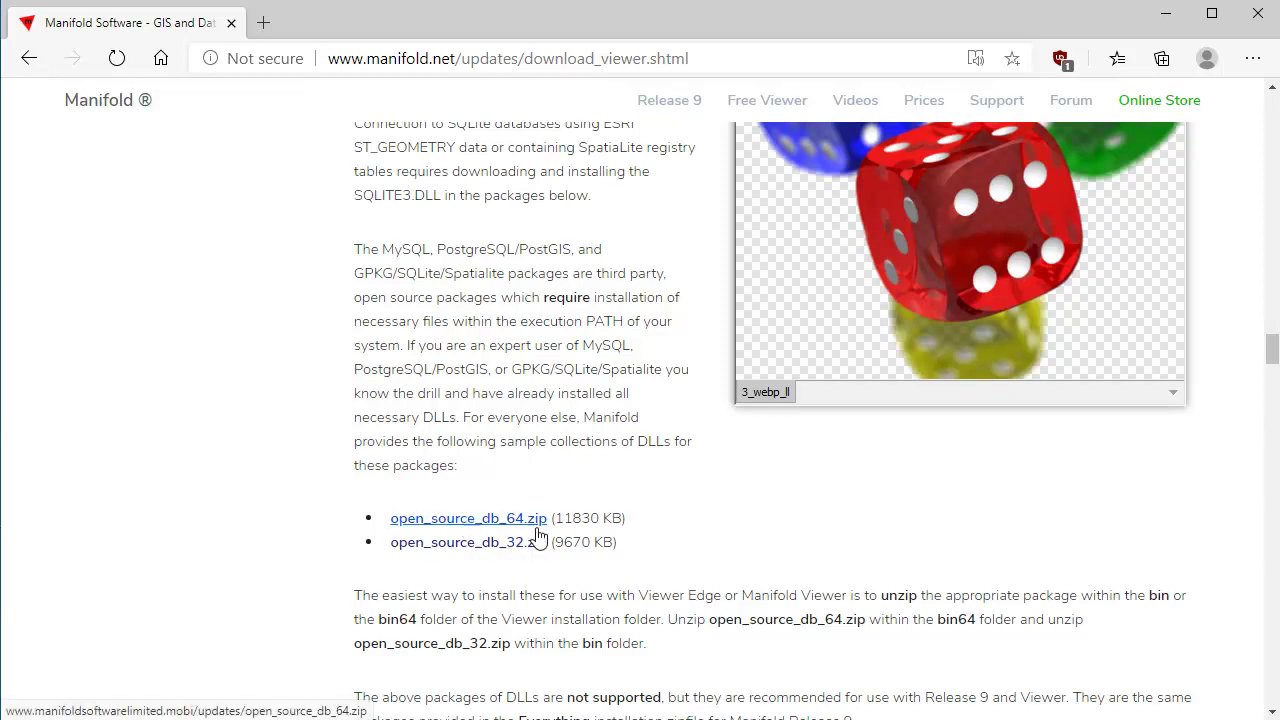
pyautogui.moveTo(1270, 350); pyautogui.dragTo(1274, 412)
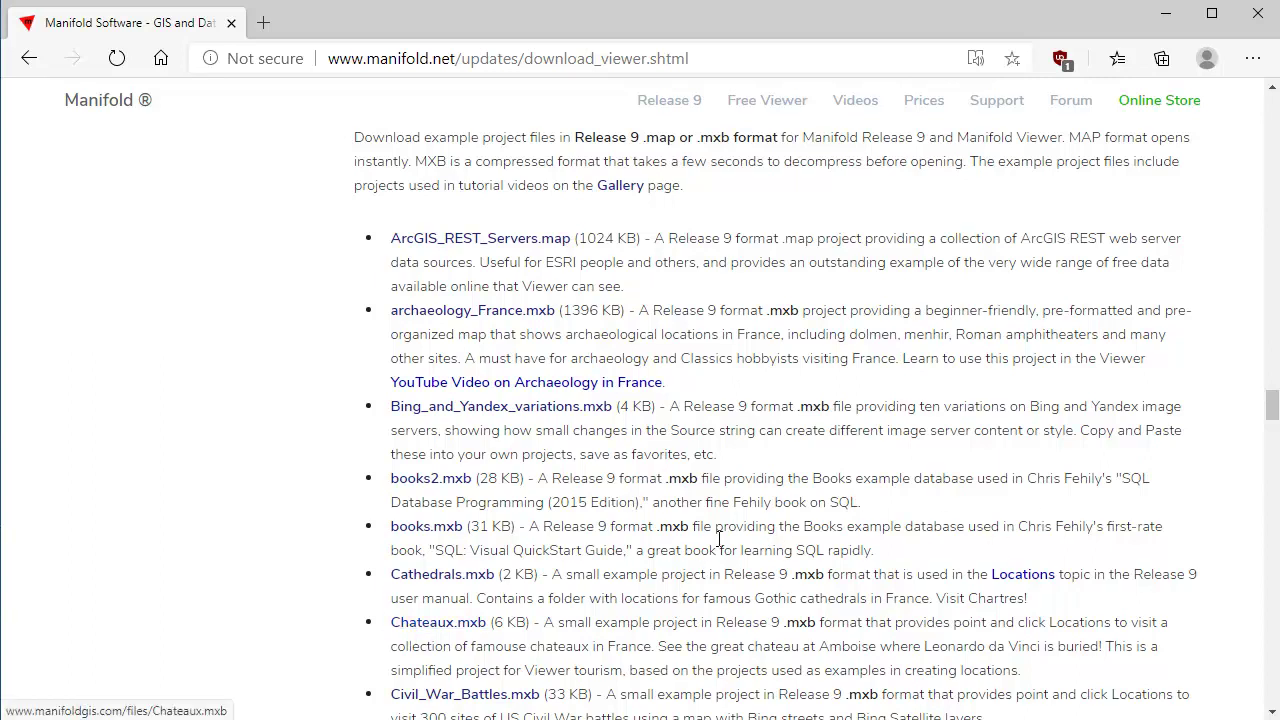
# - Scroll the downloads page down to the Manifold_World_Volcanoes.map (1856 KB) entry
pyautogui.scroll(-1, 780, 470)
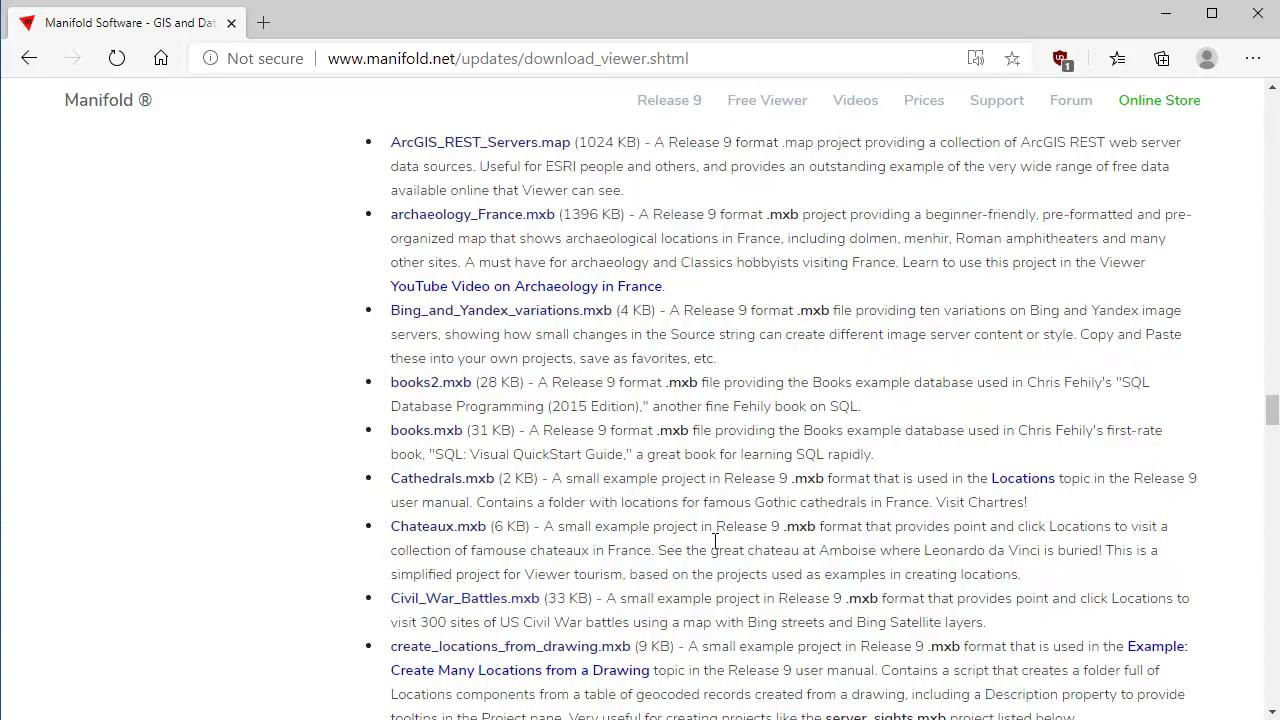
pyautogui.scroll(-1, 834, 500)
pyautogui.scroll(1, 832, 500)
pyautogui.scroll(-4, 920, 370)
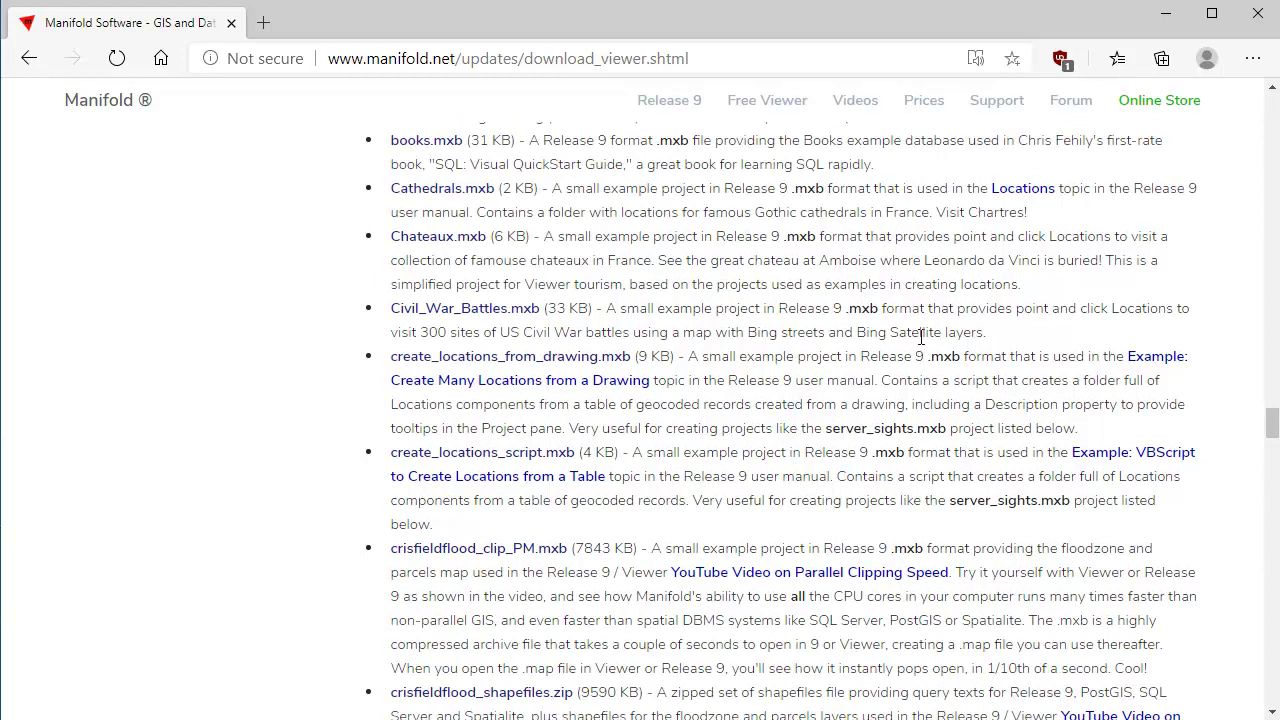
pyautogui.scroll(-1, 920, 337)
pyautogui.scroll(-2, 848, 374)
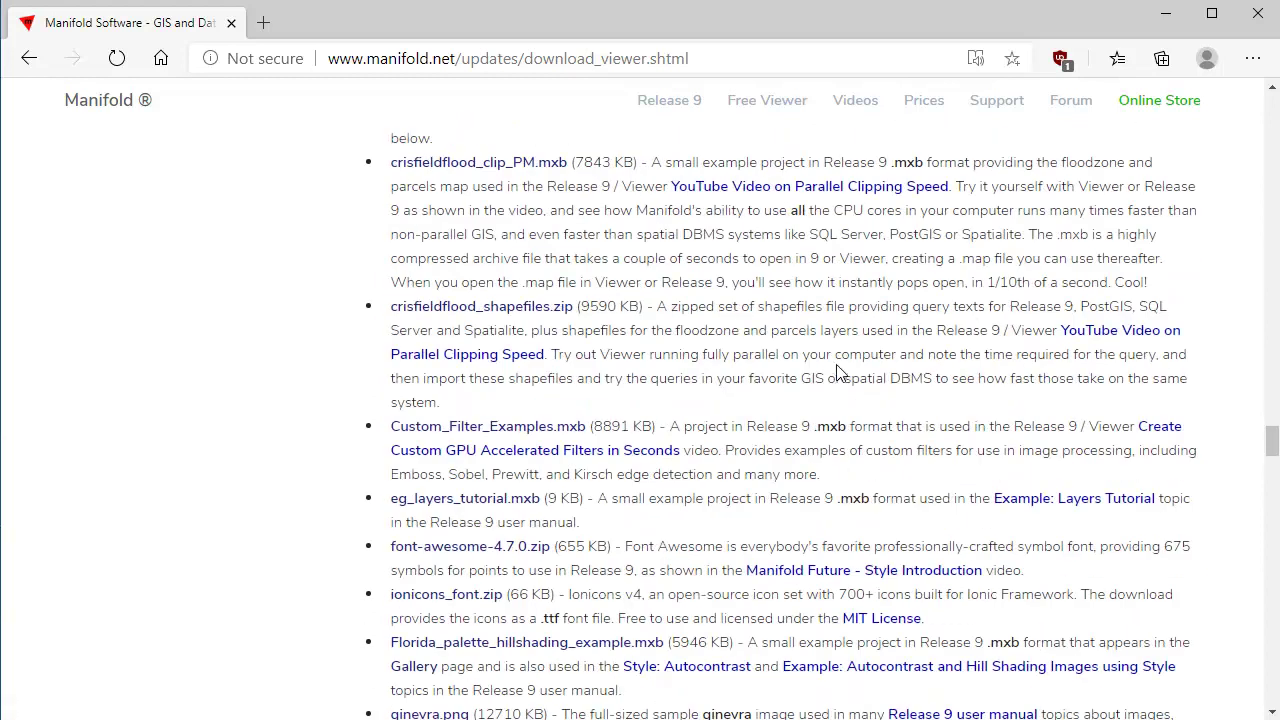
pyautogui.scroll(-2, 857, 353)
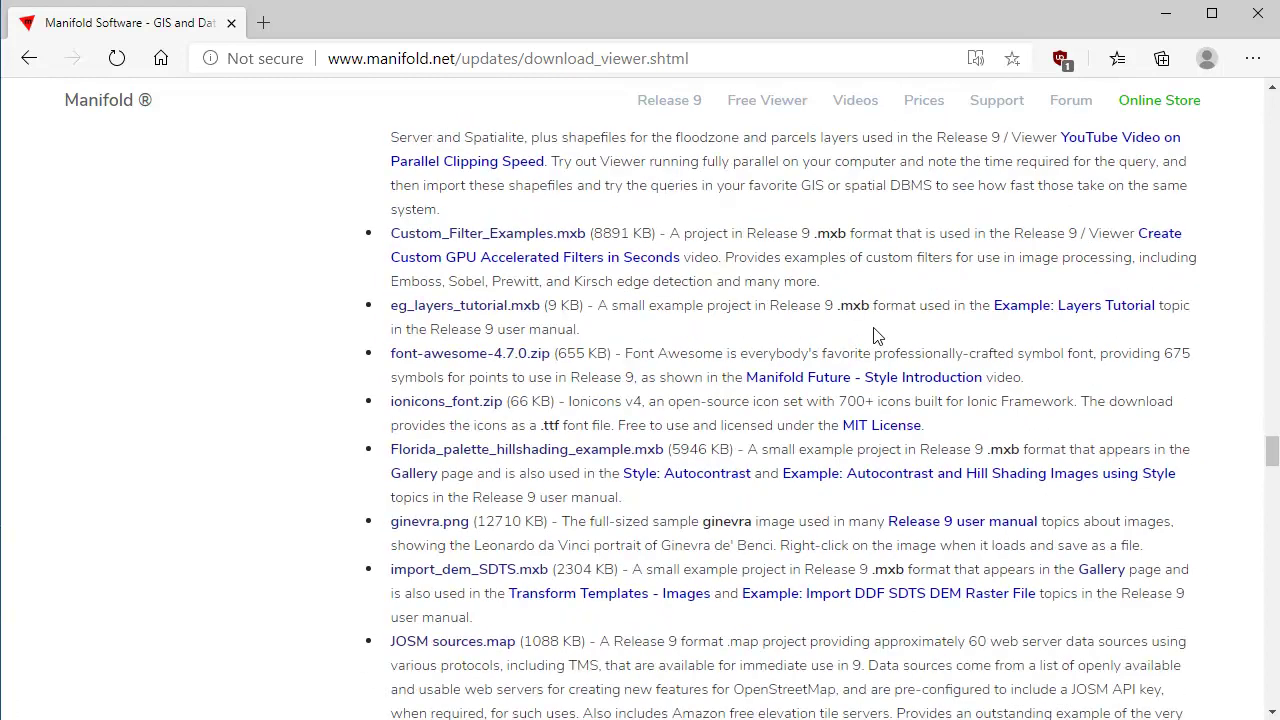
pyautogui.scroll(-2, 884, 333)
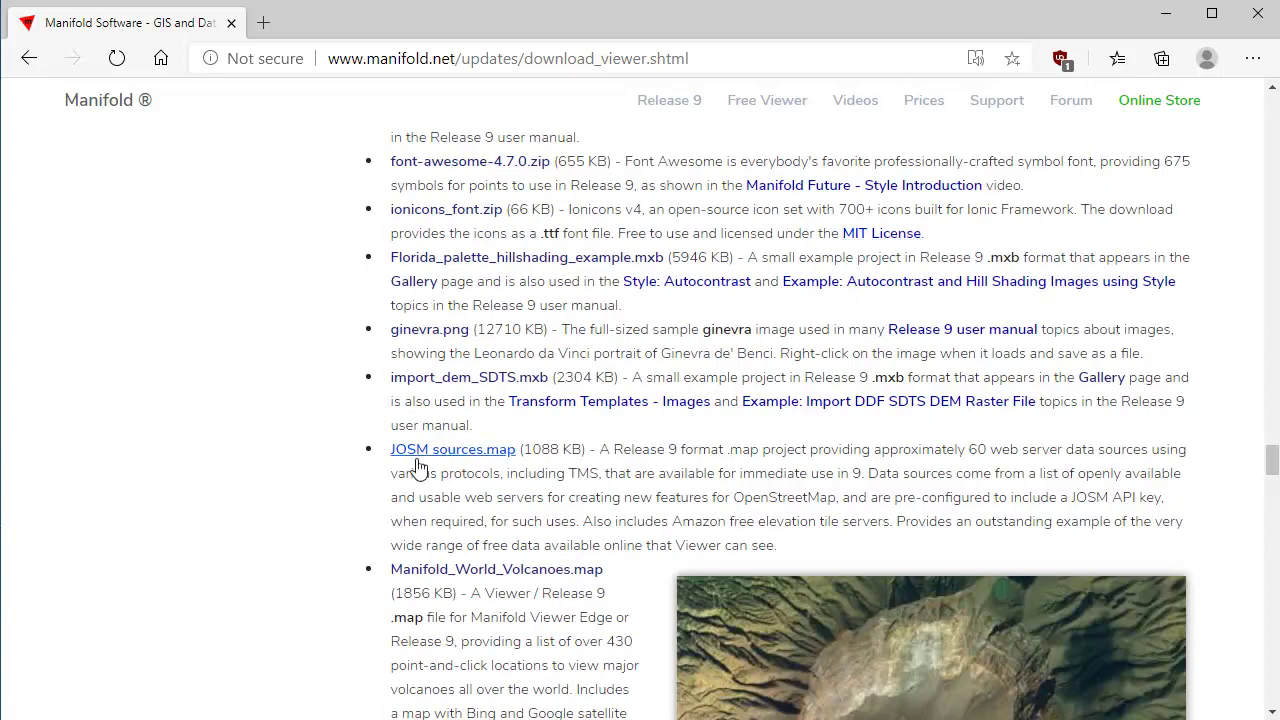
pyautogui.scroll(-1, 975, 405)
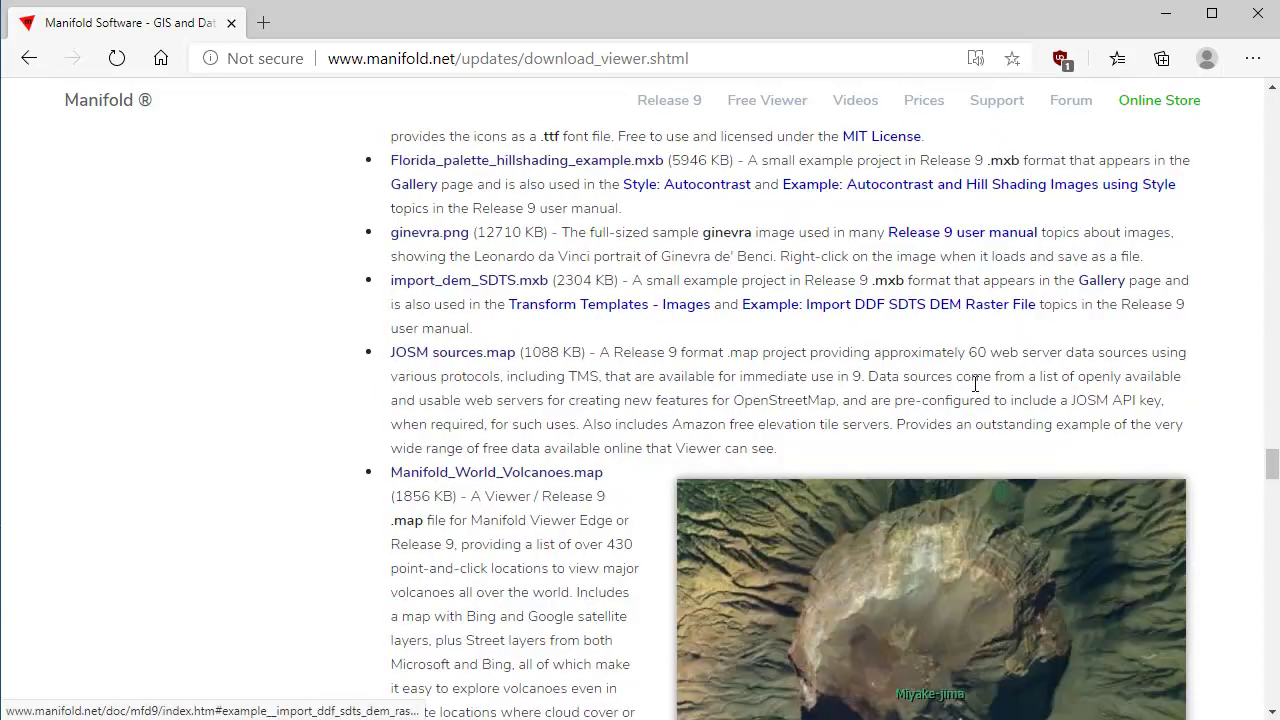
pyautogui.scroll(-2, 980, 375)
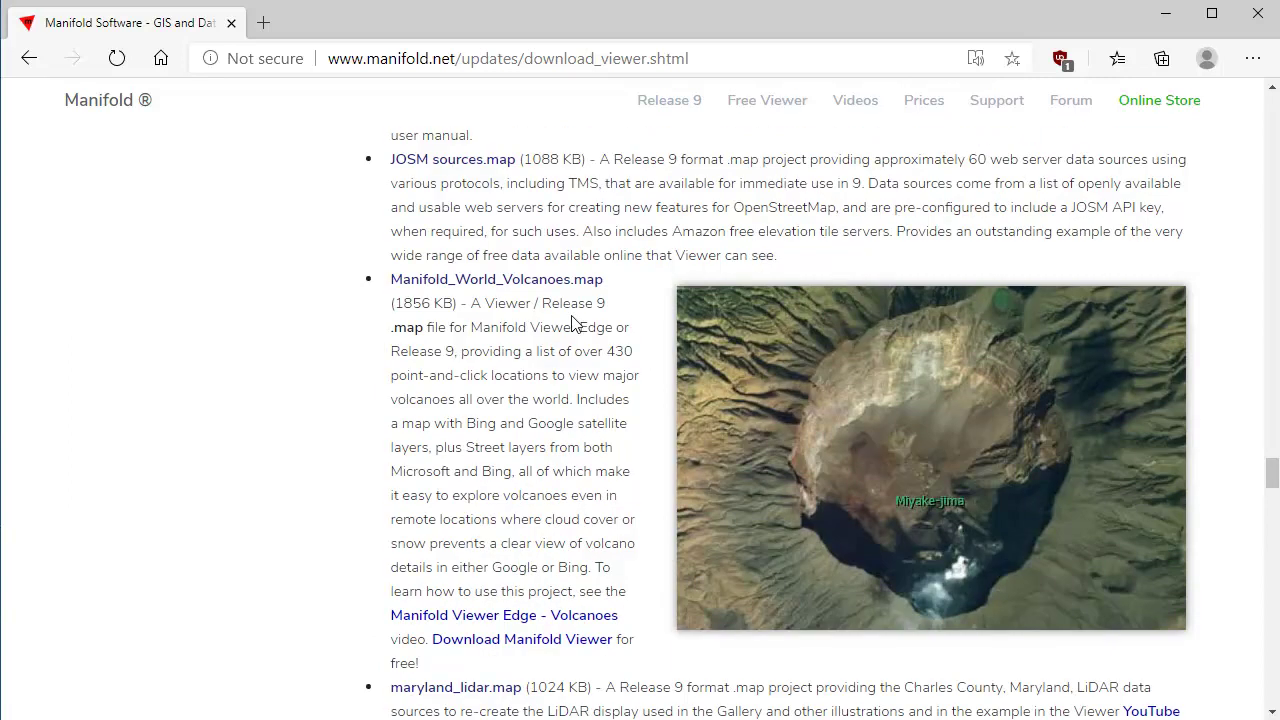
# - Download Manifold_World_Volcanoes.map and scroll further down the page
pyautogui.click(474, 286)
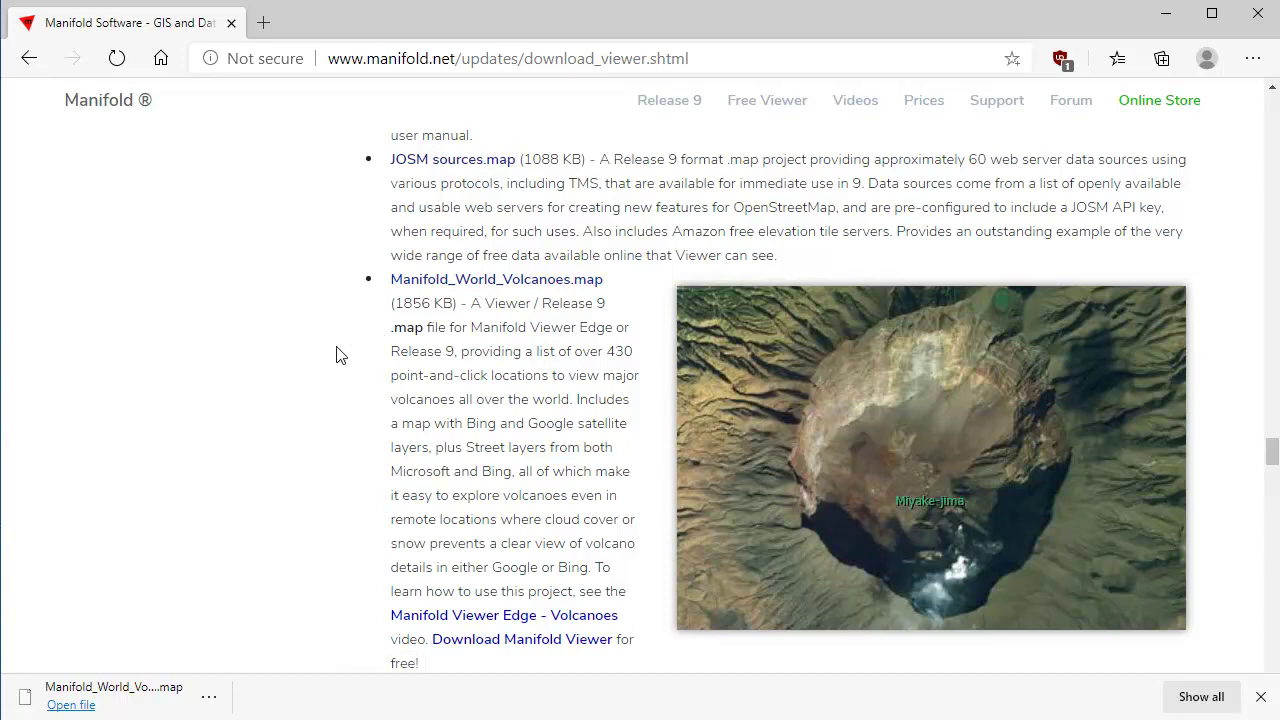
pyautogui.moveTo(1272, 456); pyautogui.dragTo(1276, 502)
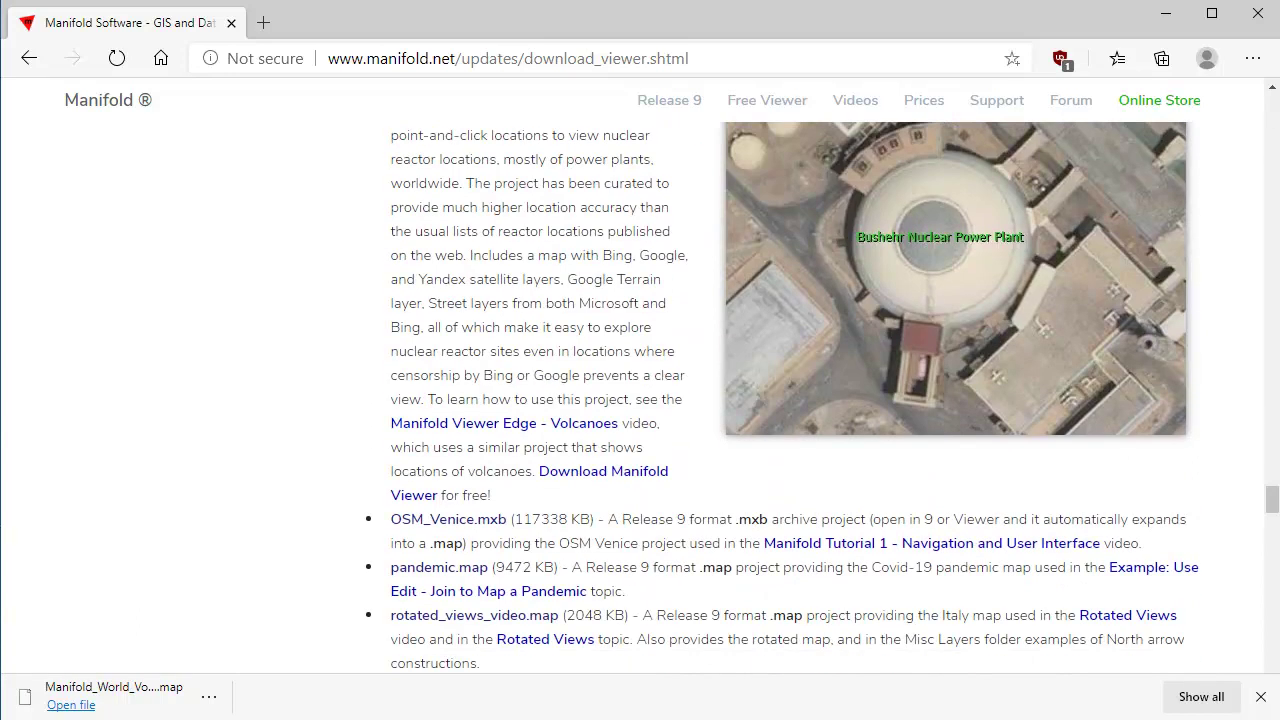
# - Switch to the File Explorer window on C:\Installs\Manifold Viewer and nudge it slightly down-right
pyautogui.hotkey('alt', 'Tab')
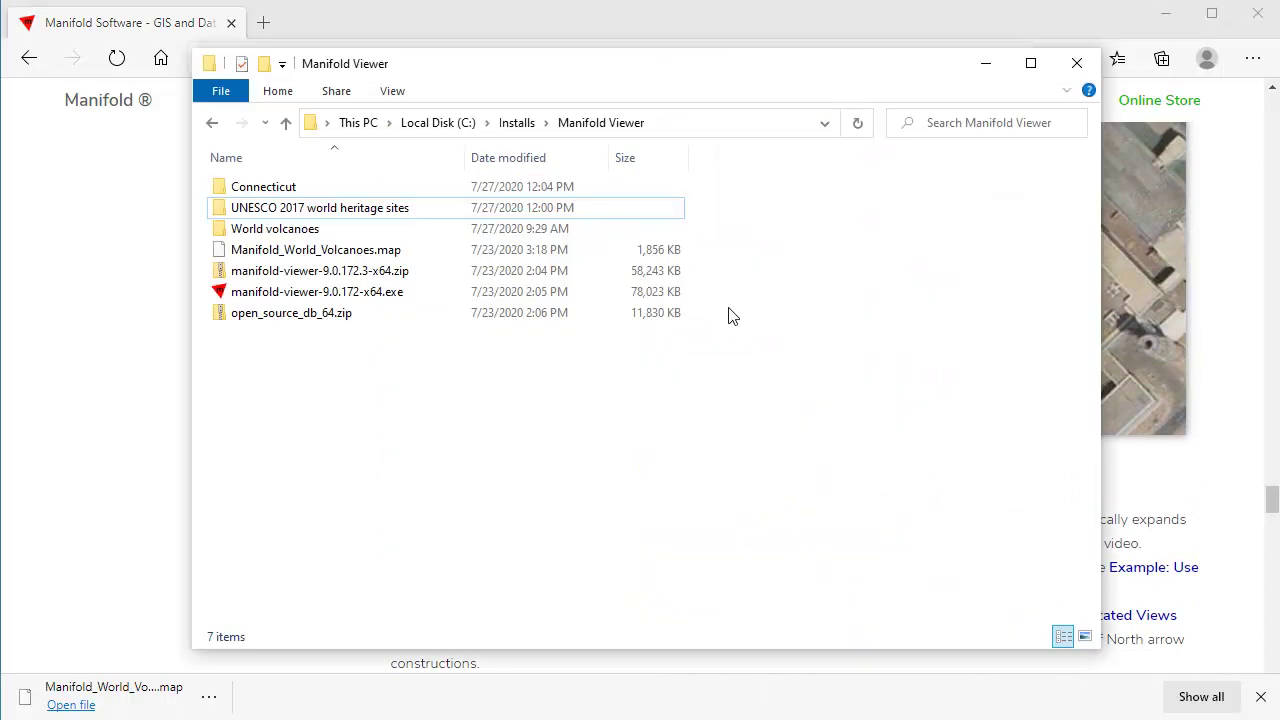
pyautogui.moveTo(666, 83); pyautogui.dragTo(672, 111)
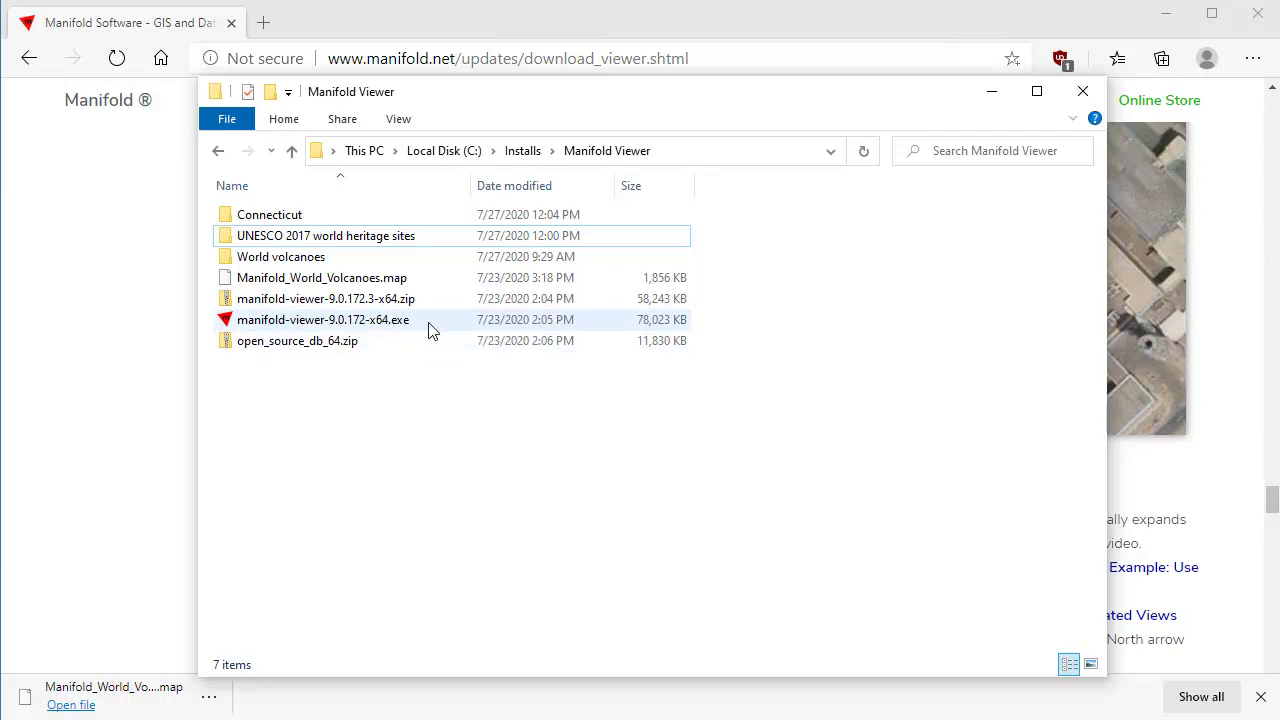
# - Run manifold-viewer-9.0.172-x64.exe, accept the license, and install Manifold Viewer 9.0.172
pyautogui.doubleClick(430, 325)
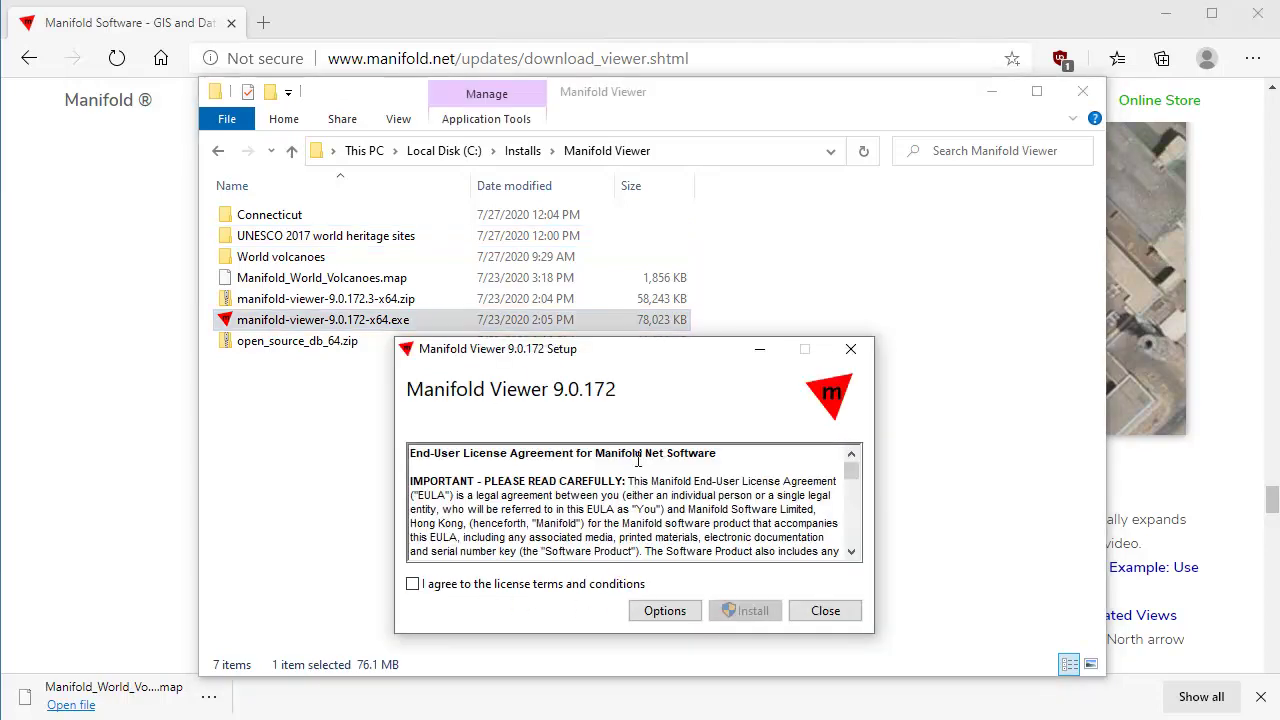
pyautogui.click(414, 584)
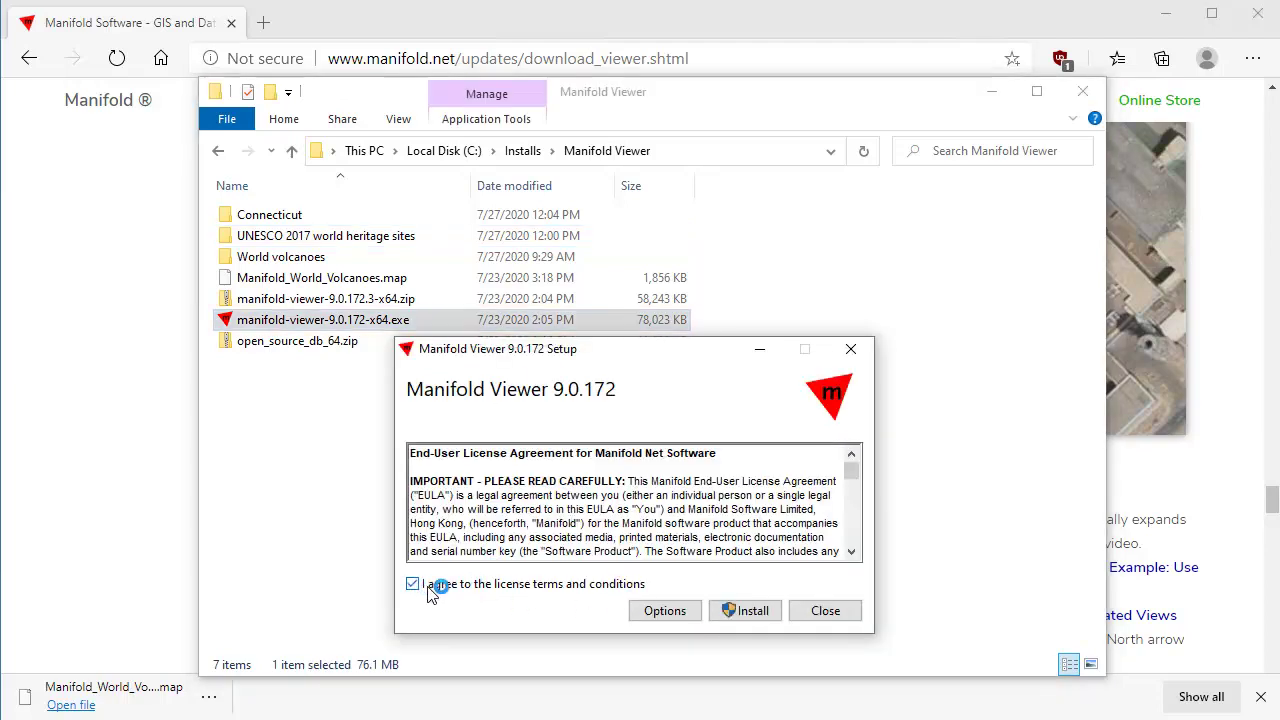
pyautogui.click(752, 611)
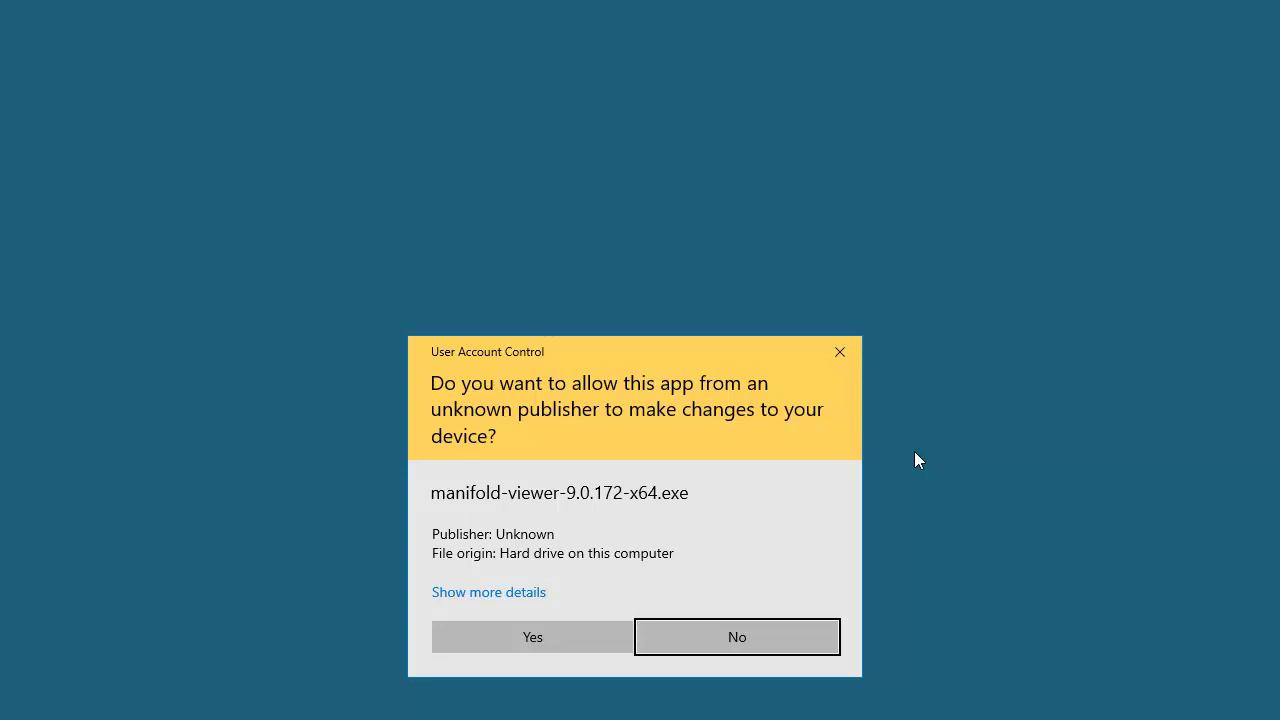
pyautogui.click(563, 634)
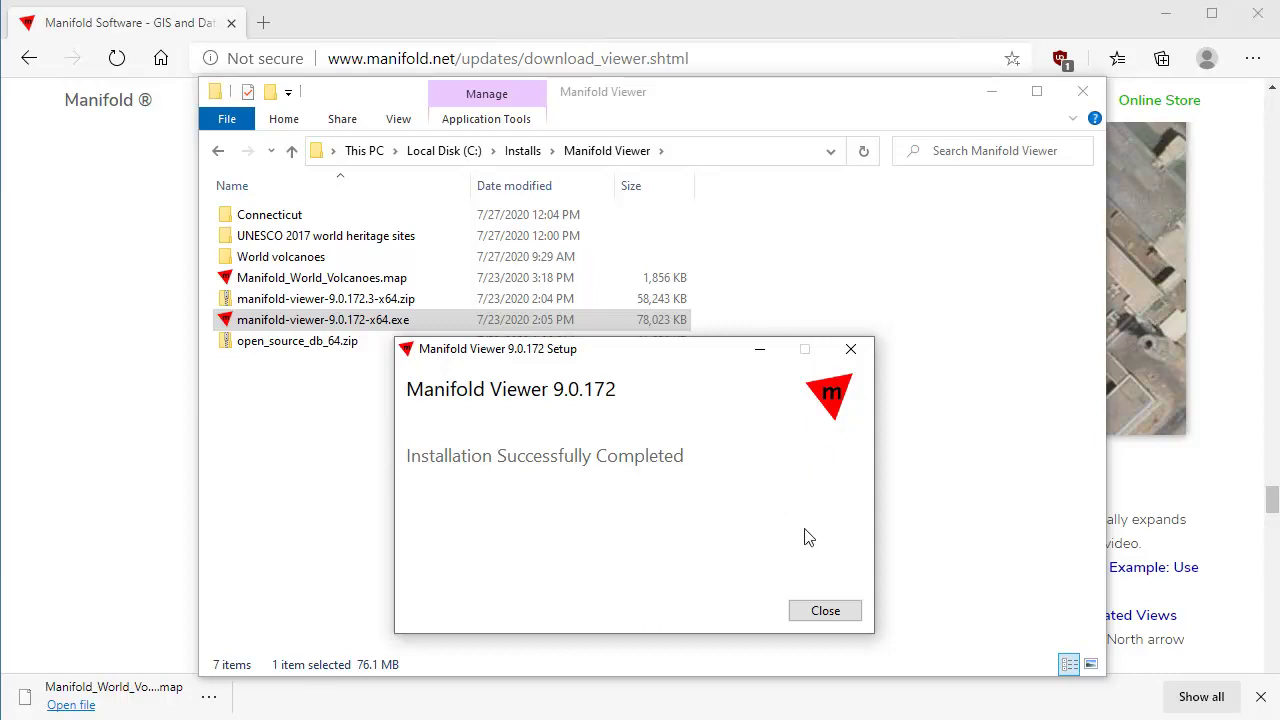
pyautogui.click(825, 611)
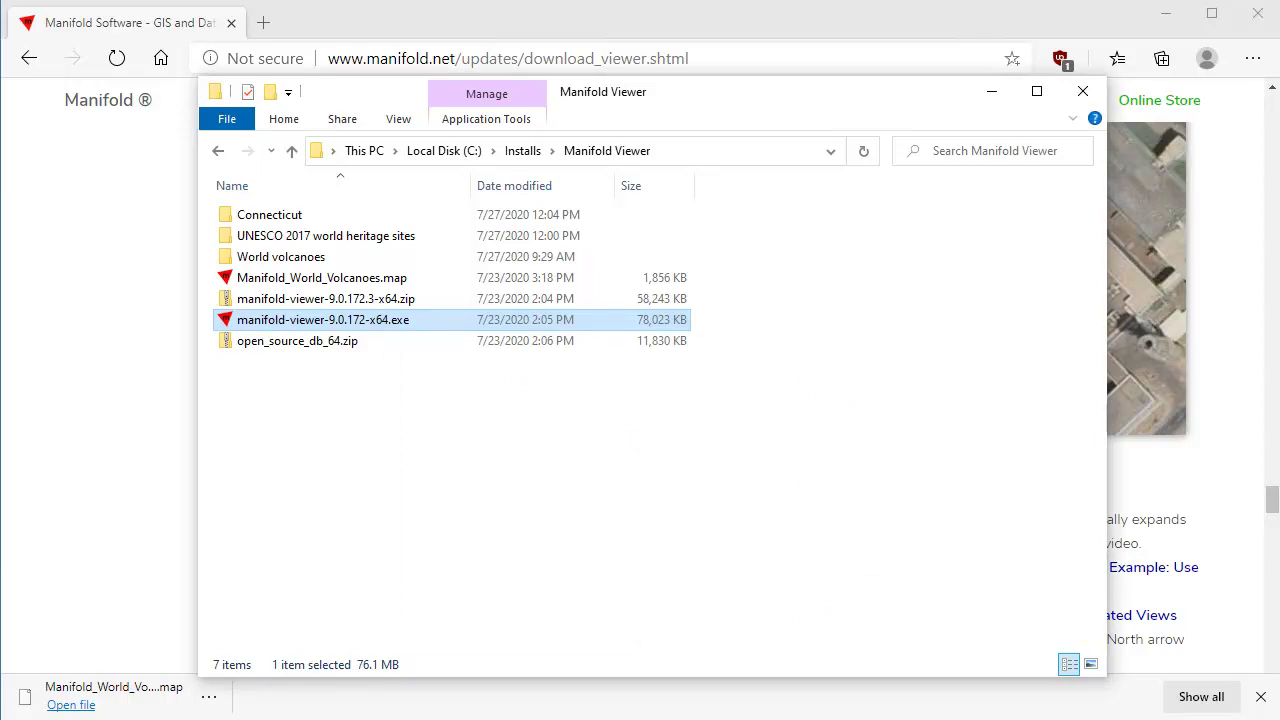
# - Launch Manifold Viewer, confirm build 9.0.172.0 in Help > About, then exit the program
pyautogui.press('super')
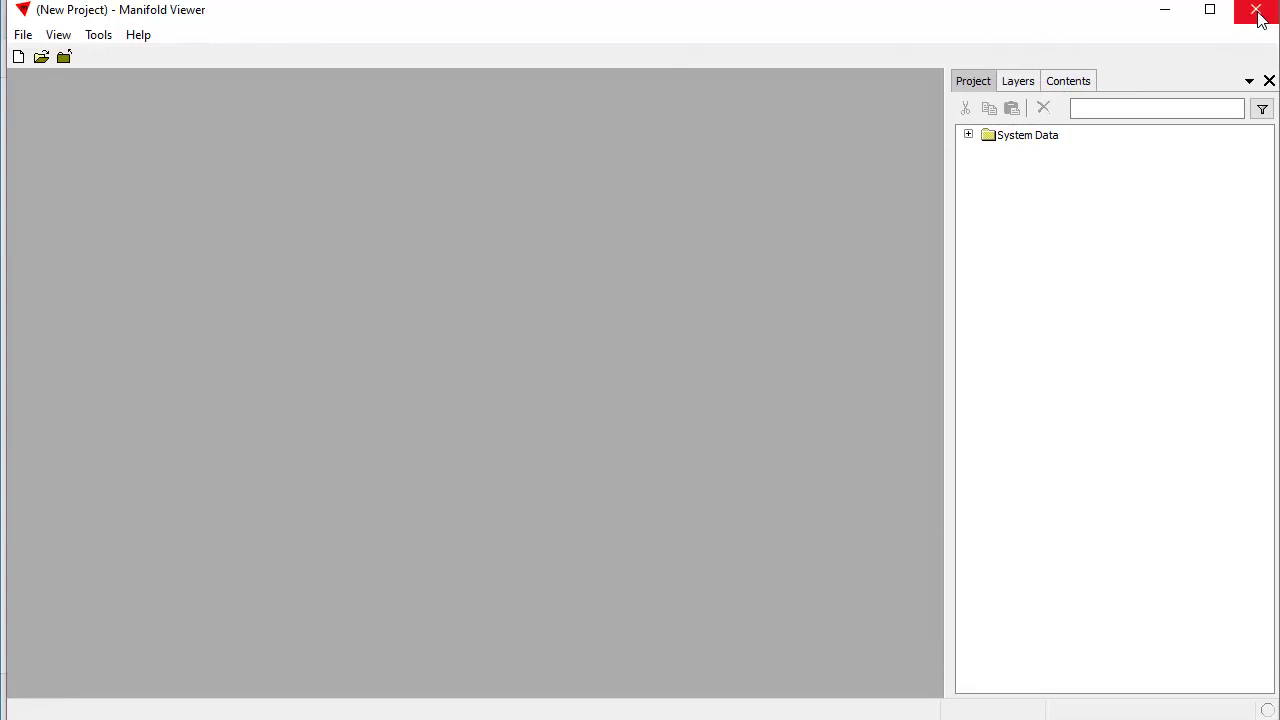
pyautogui.click(138, 35)
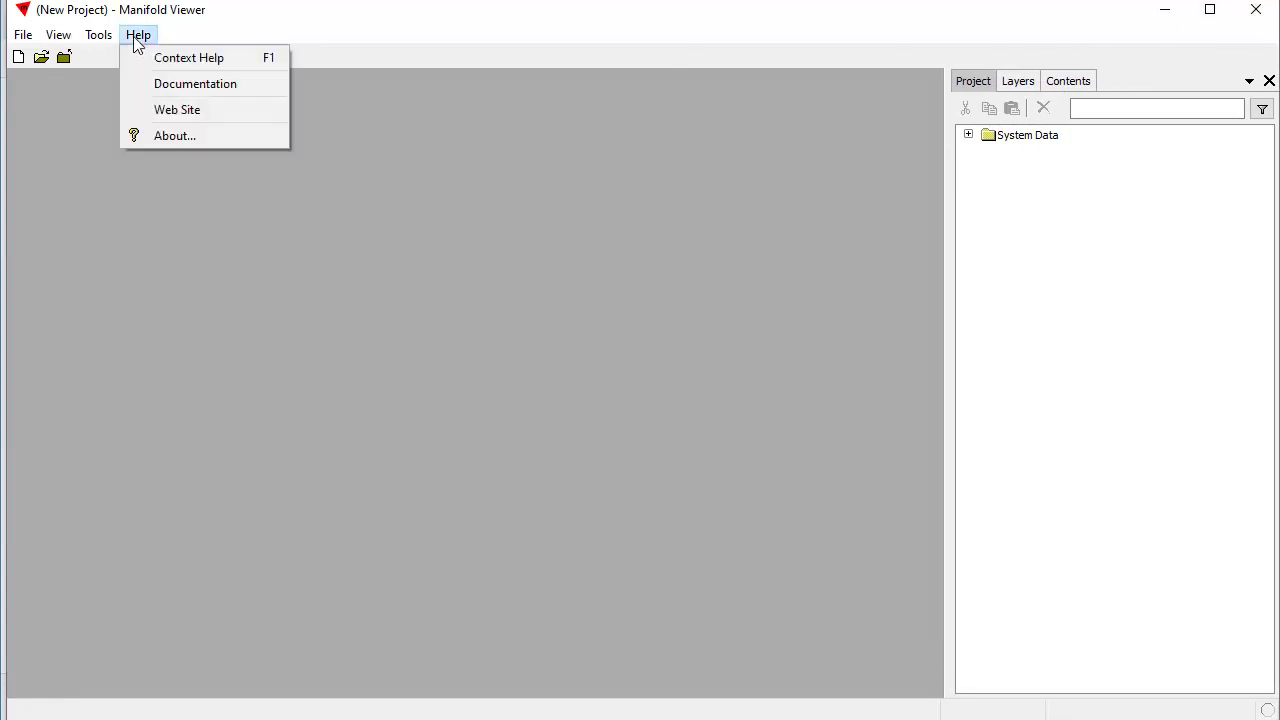
pyautogui.click(196, 138)
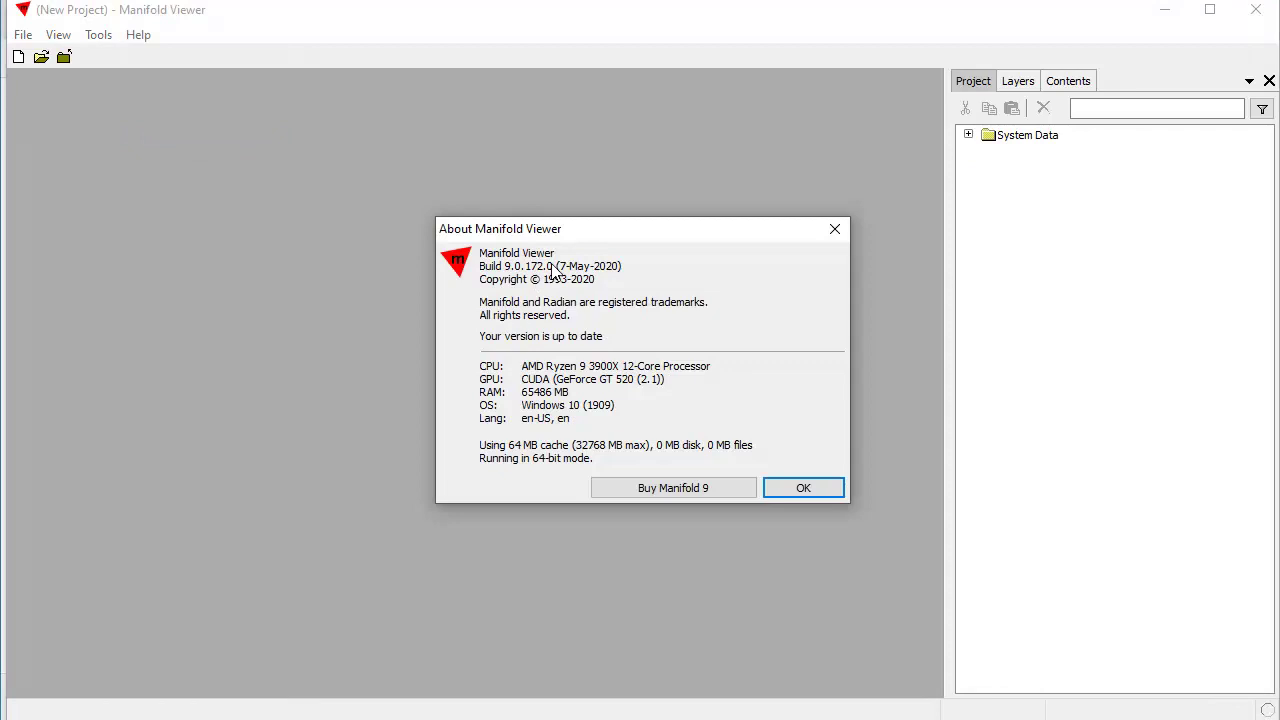
pyautogui.click(815, 487)
pyautogui.click(1256, 10)
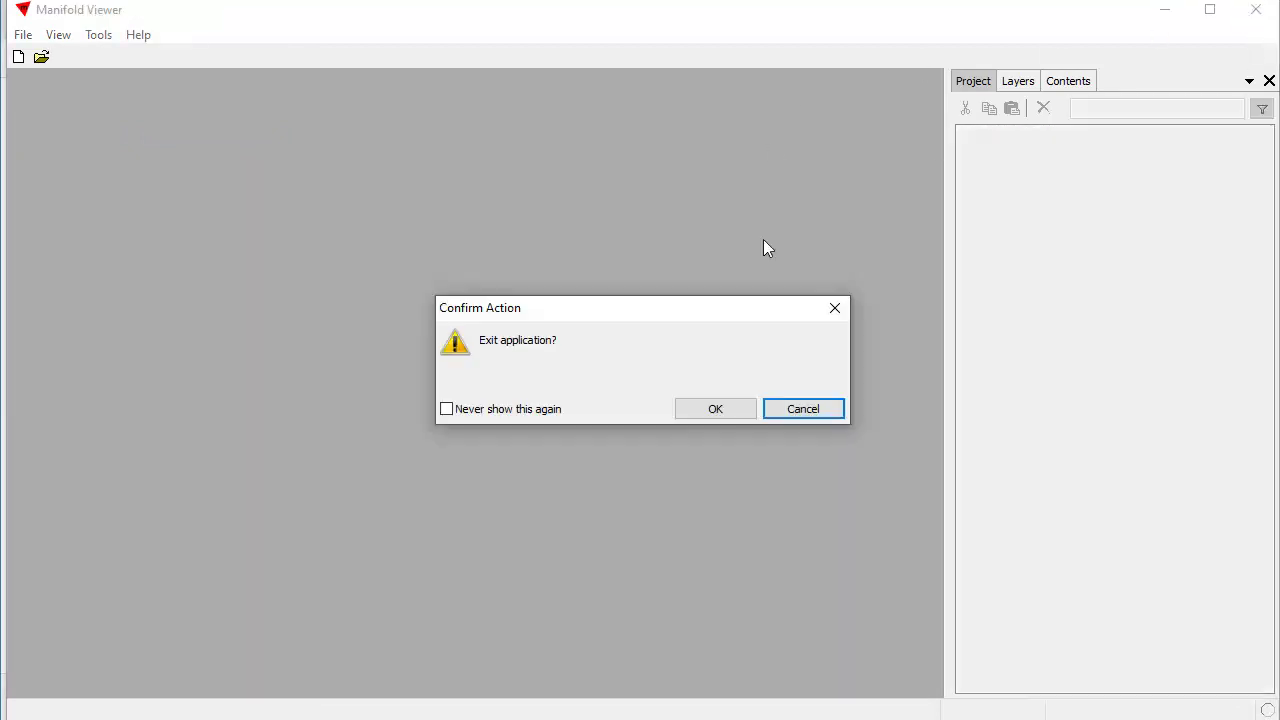
pyautogui.click(720, 409)
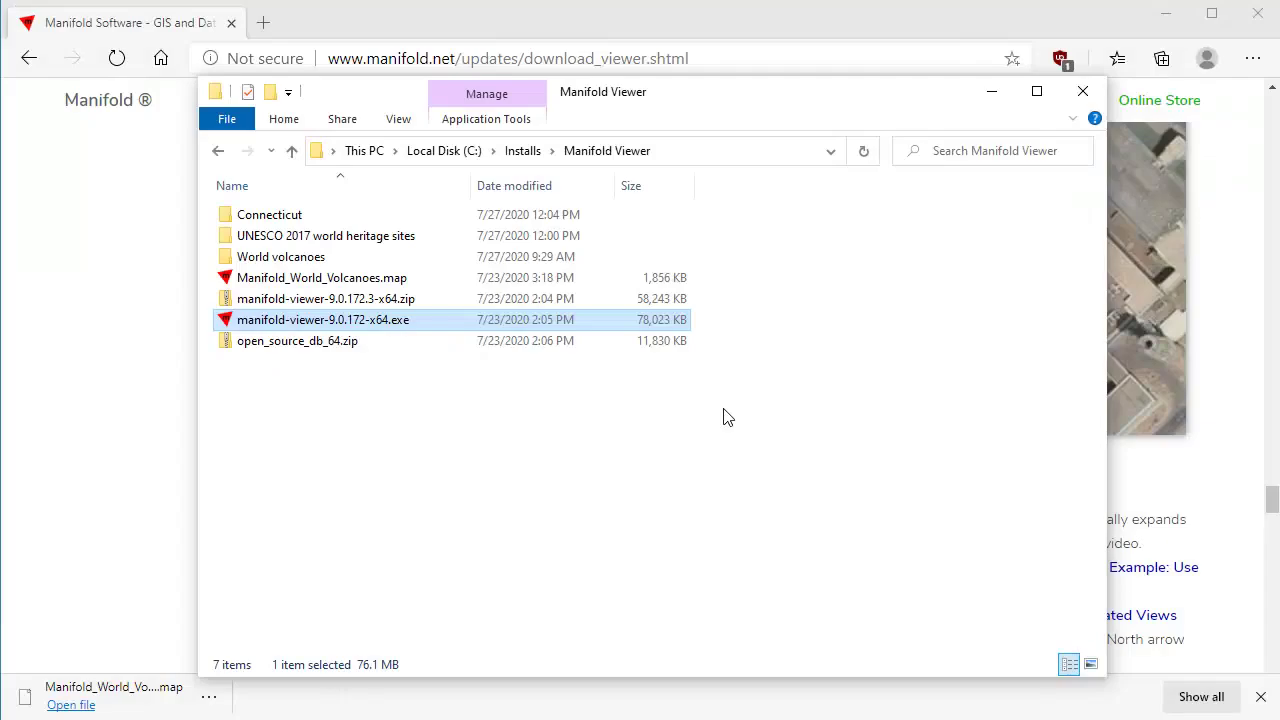
# - Extract manifold-viewer-9.0.172.3-x64.zip with 7-Zip into its own folder and open that folder
pyautogui.click(408, 472)
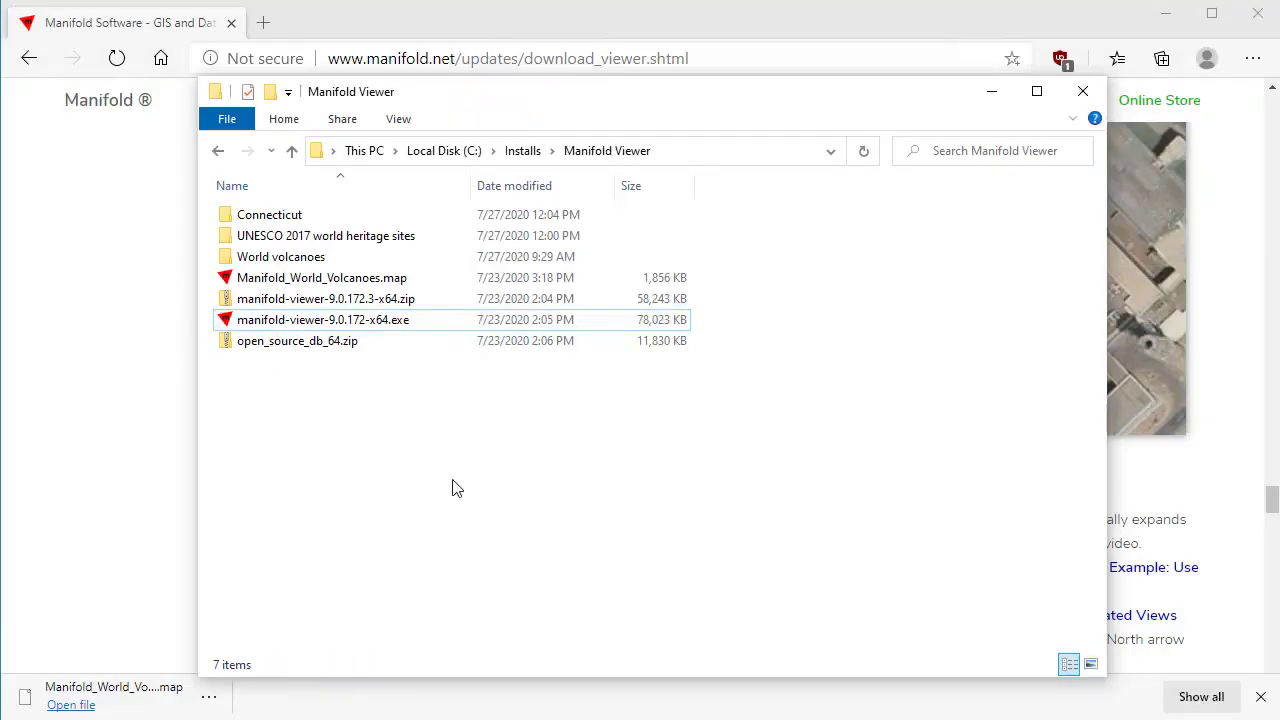
pyautogui.click(393, 298)
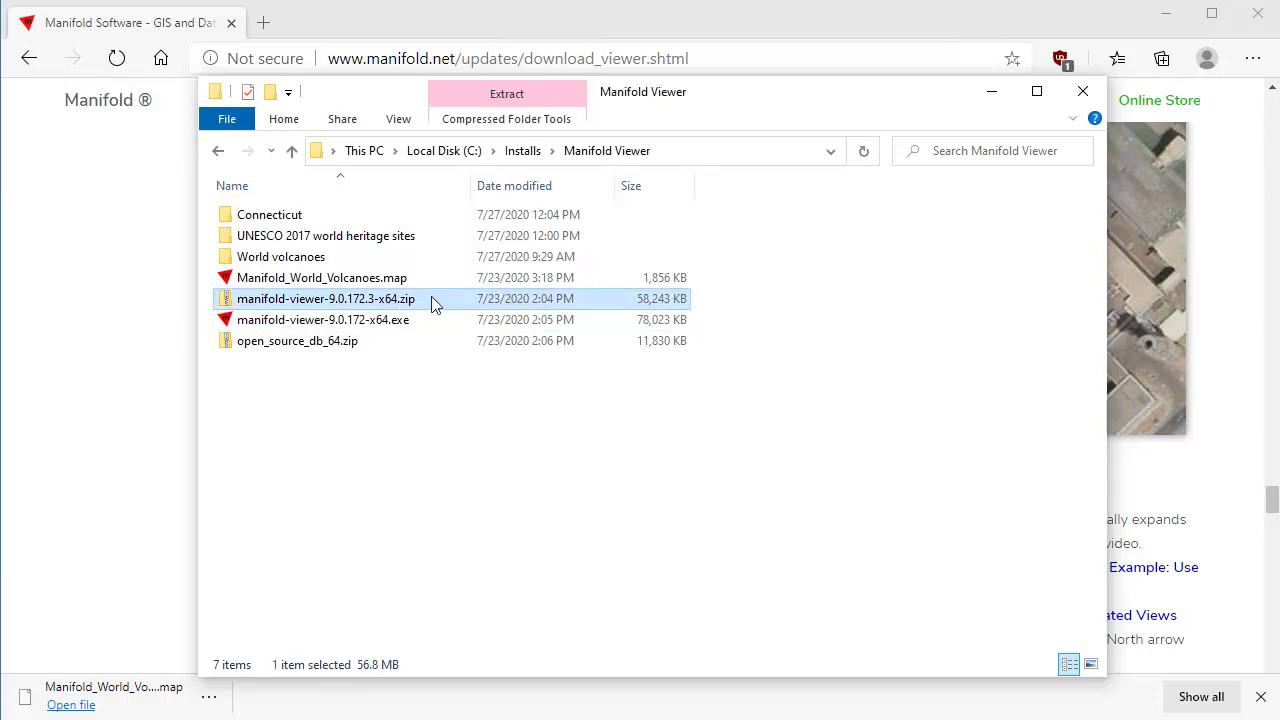
pyautogui.rightClick(431, 298)
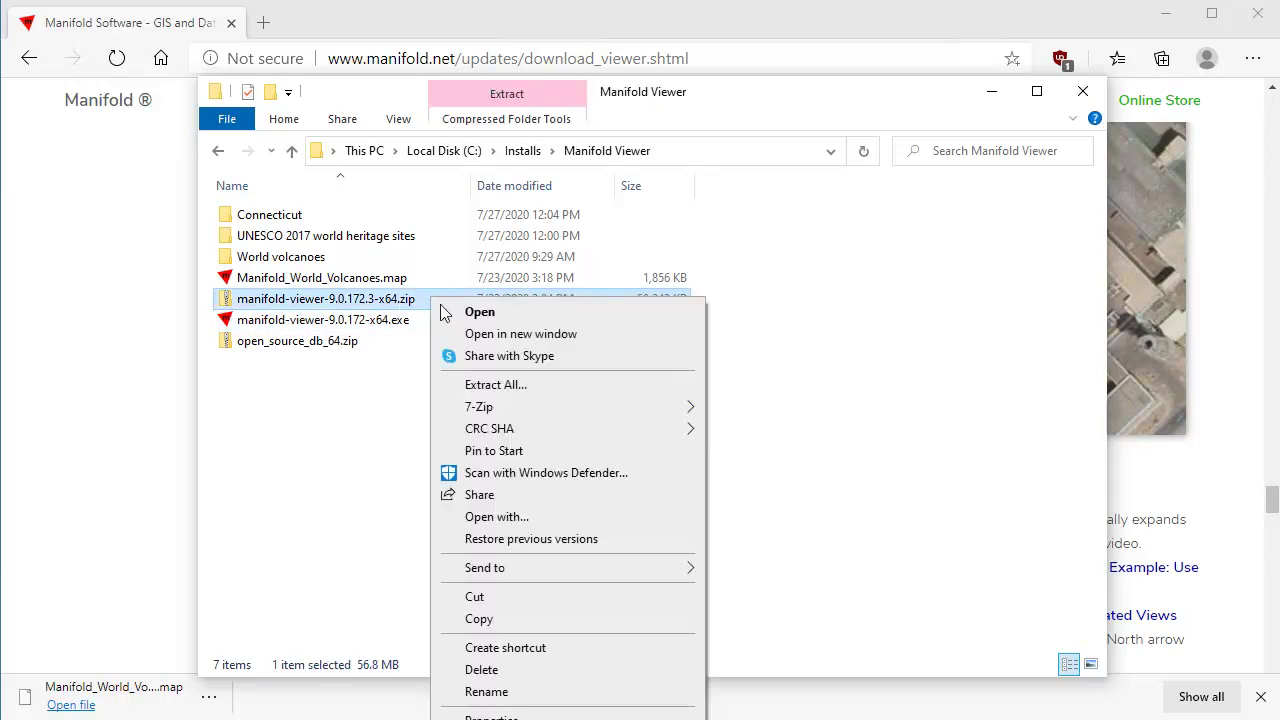
pyautogui.moveTo(471, 408)
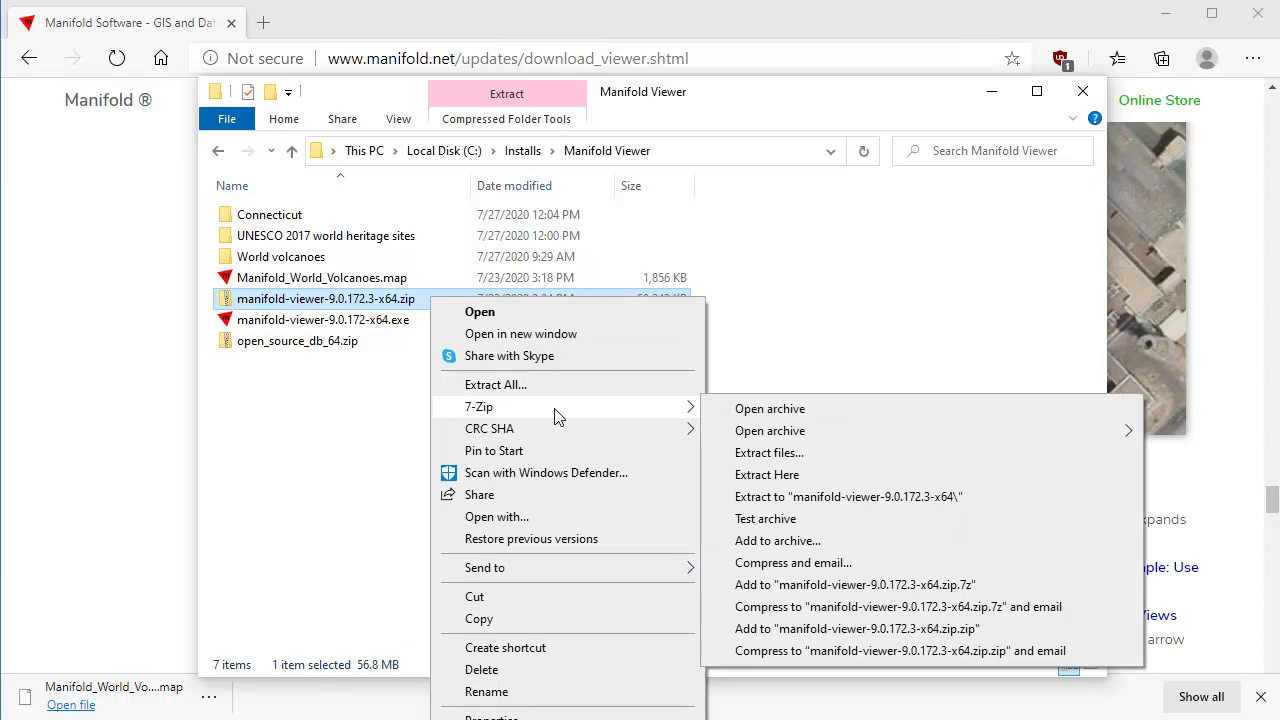
pyautogui.click(779, 476)
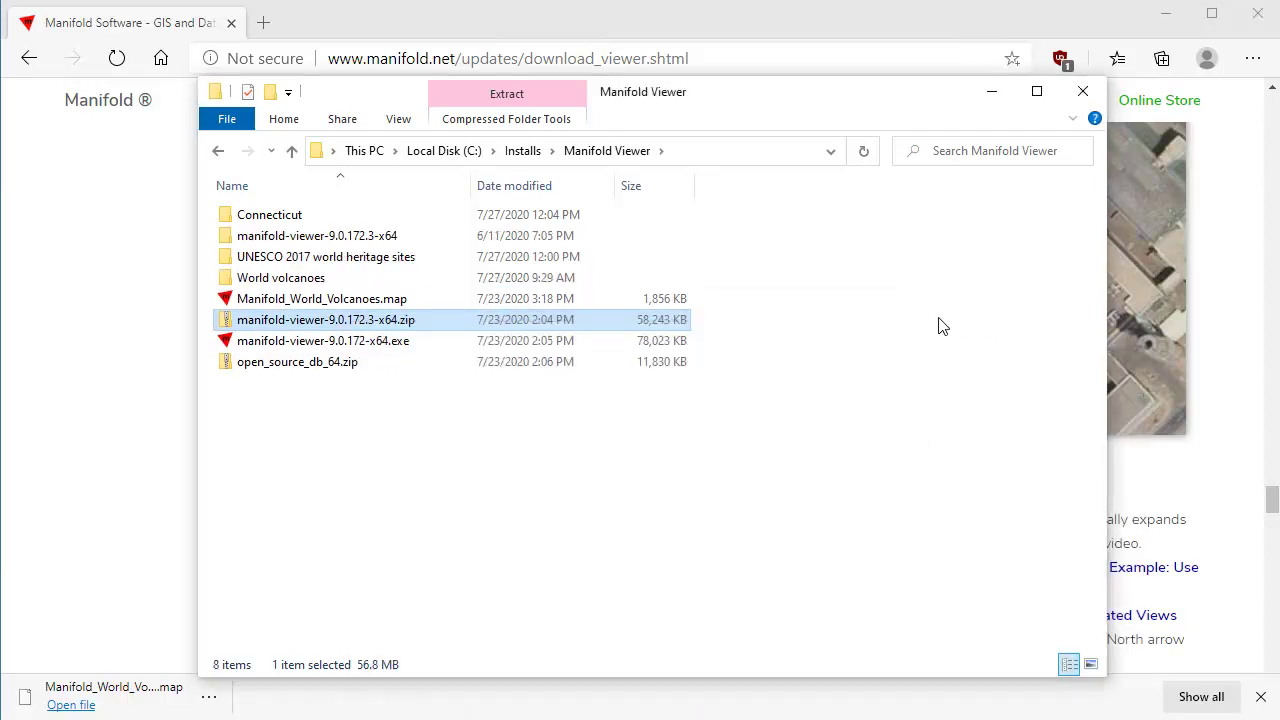
pyautogui.doubleClick(405, 236)
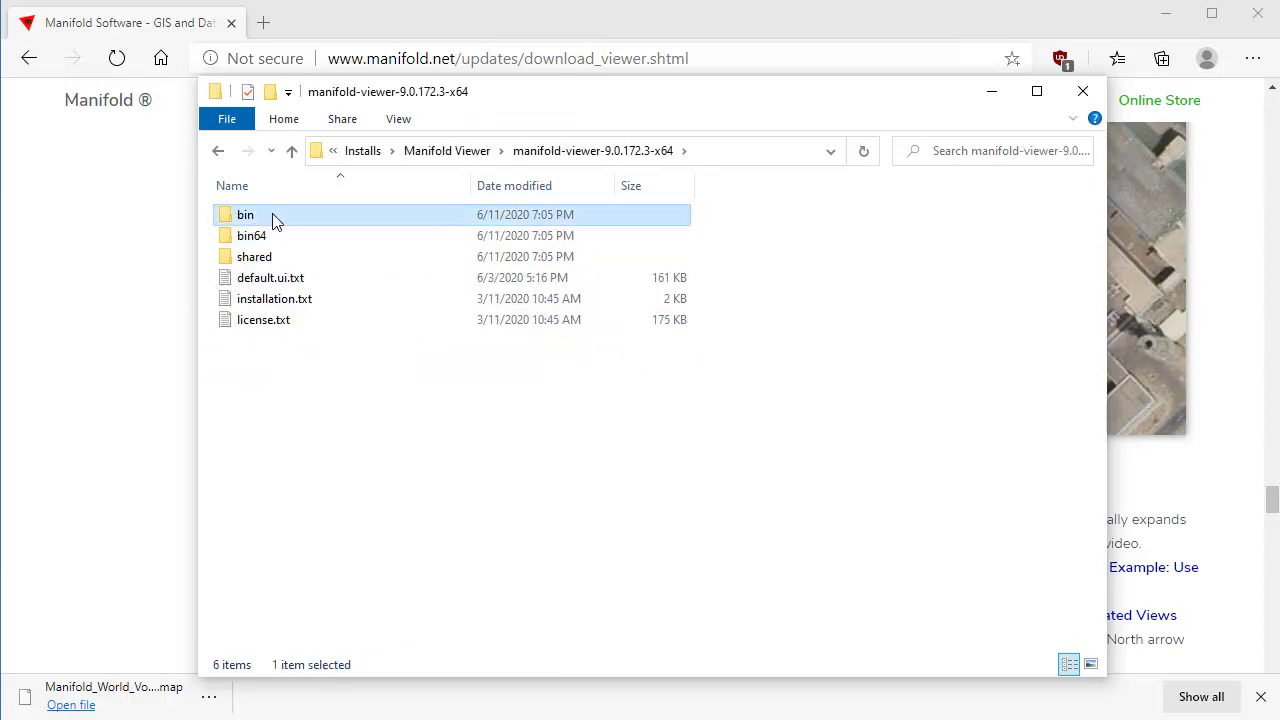
# - Move from the bin folder into the portable viewer's bin64 folder
pyautogui.doubleClick(276, 221)
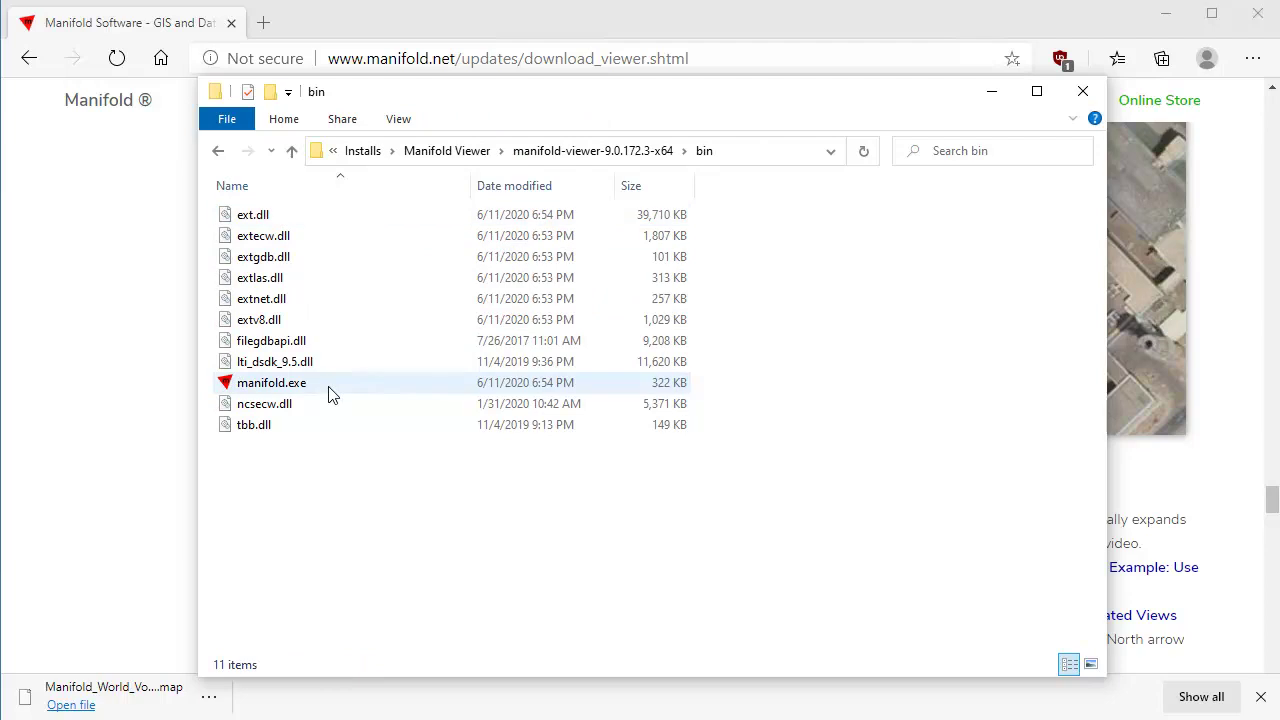
pyautogui.click(292, 151)
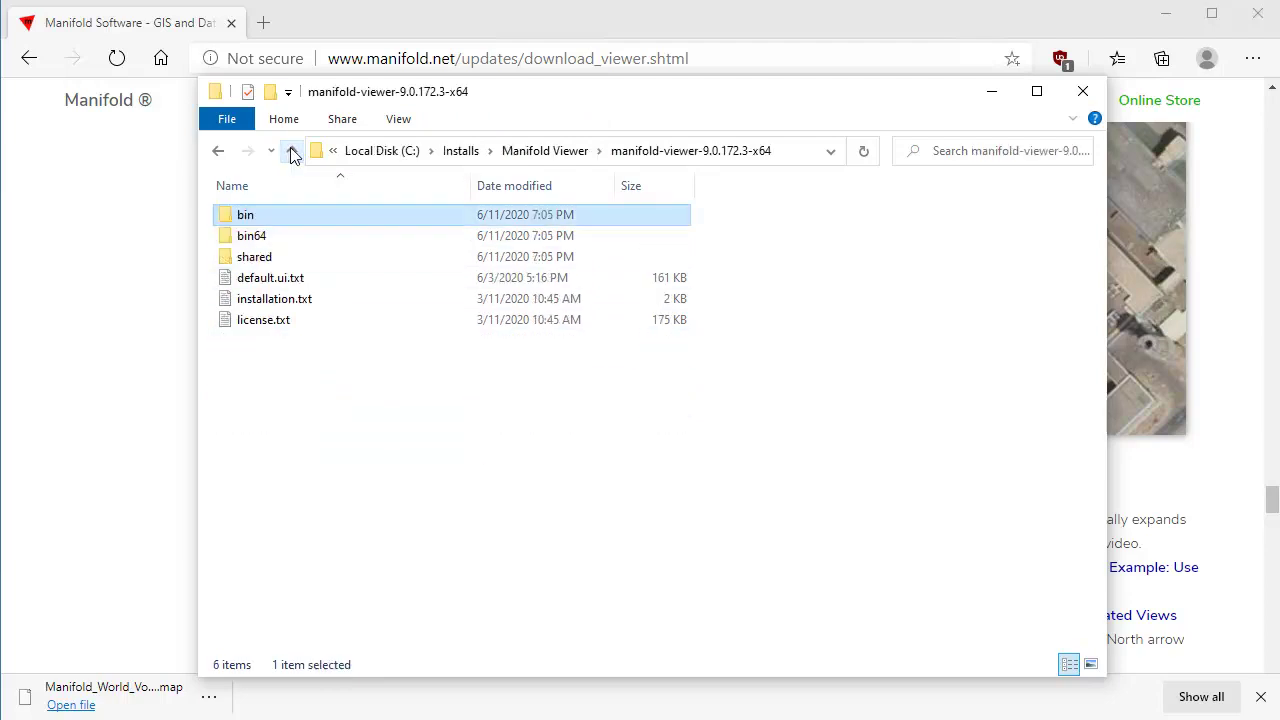
pyautogui.doubleClick(285, 244)
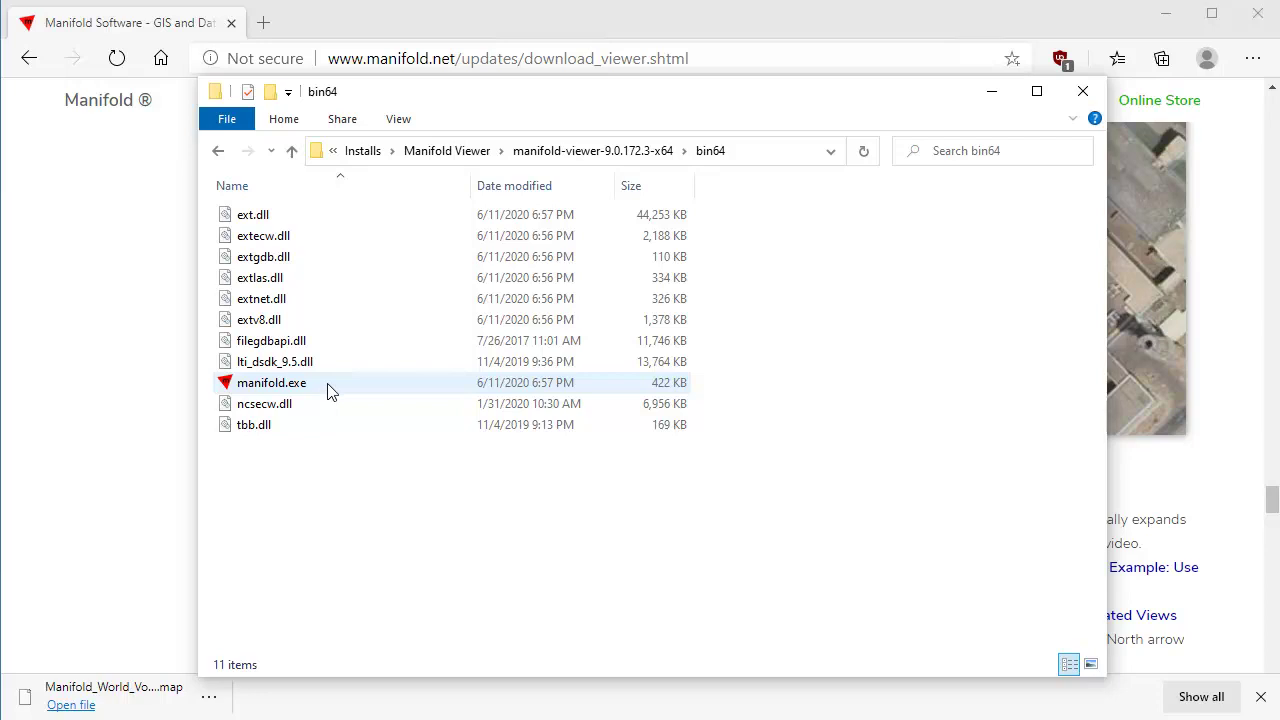
# - Start the 64-bit manifold.exe as a New Project, then exit it
pyautogui.doubleClick(300, 383)
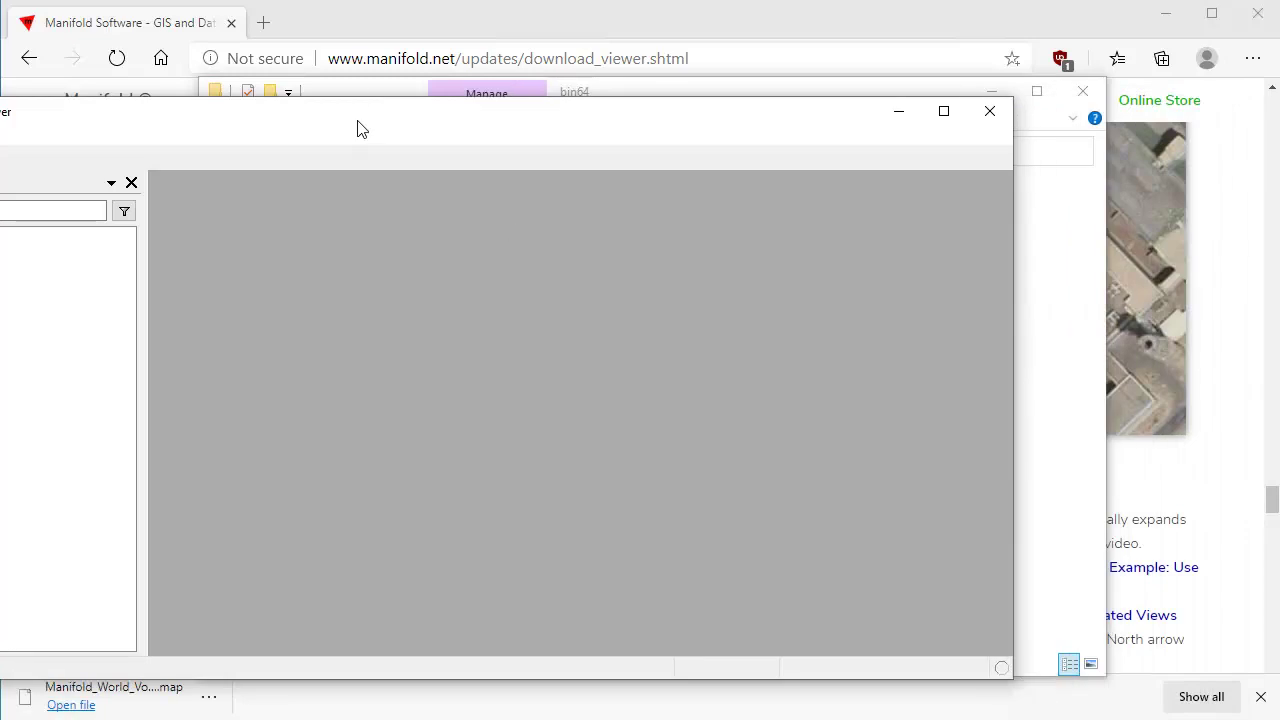
pyautogui.moveTo(357, 126)
pyautogui.mouseDown()
pyautogui.moveTo(534, 63)
pyautogui.moveTo(554, 29)
pyautogui.mouseUp()
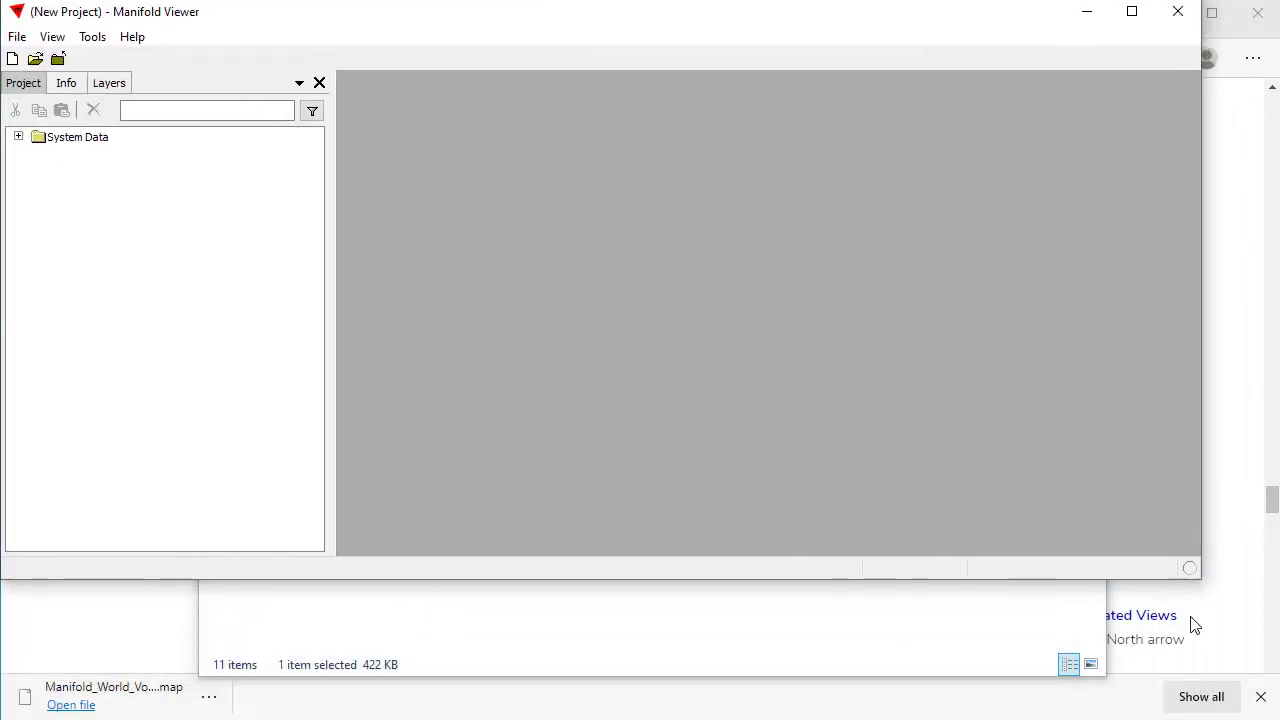
pyautogui.click(1178, 11)
pyautogui.click(670, 340)
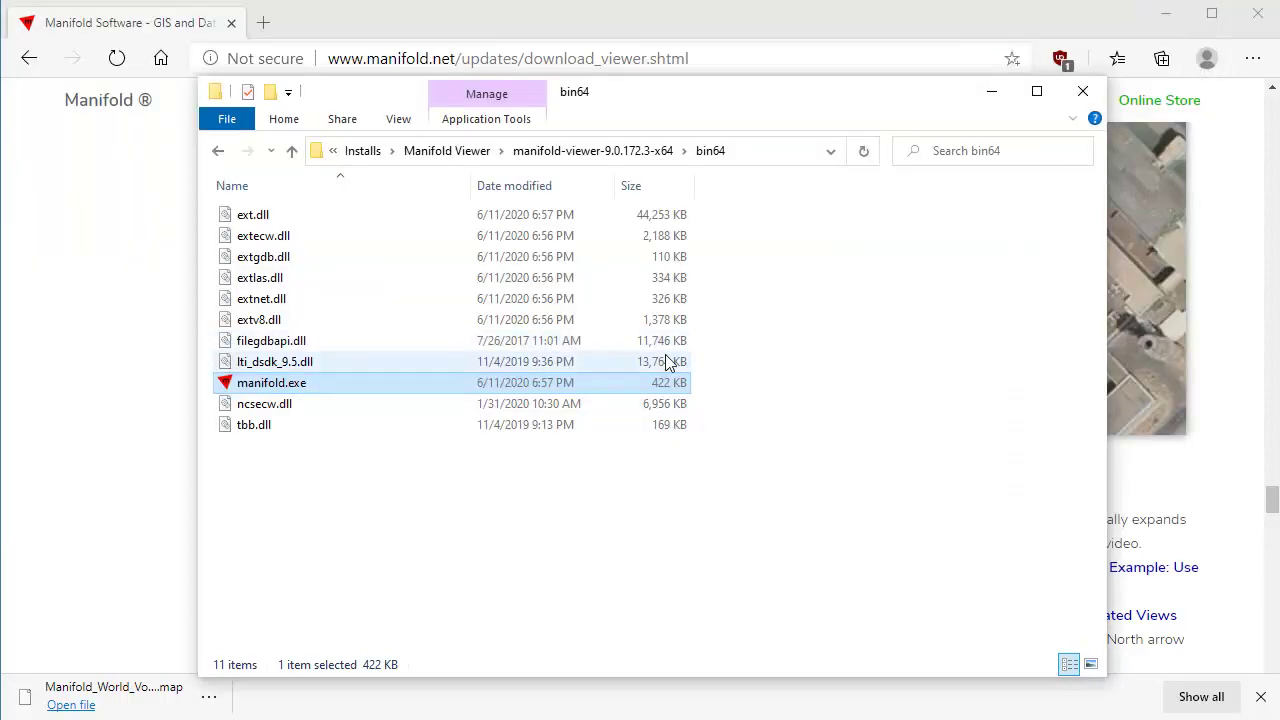
pyautogui.click(446, 152)
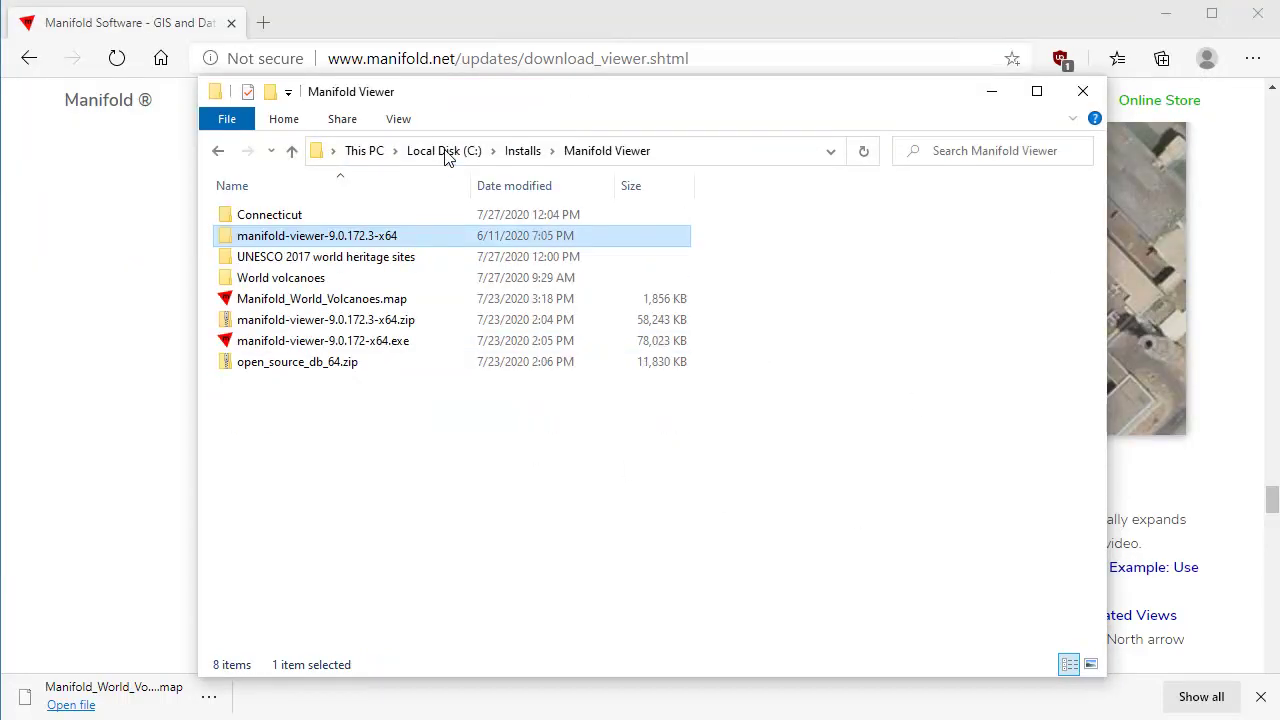
pyautogui.doubleClick(368, 240)
pyautogui.doubleClick(335, 240)
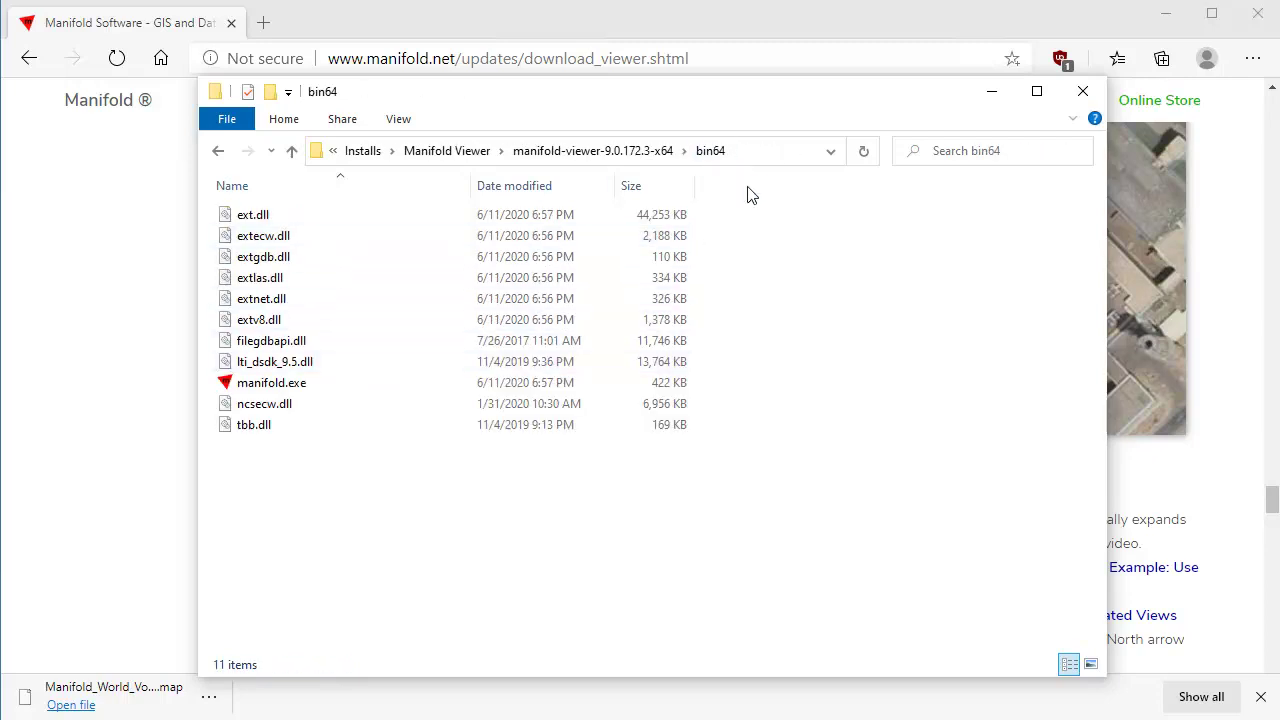
pyautogui.doubleClick(311, 385)
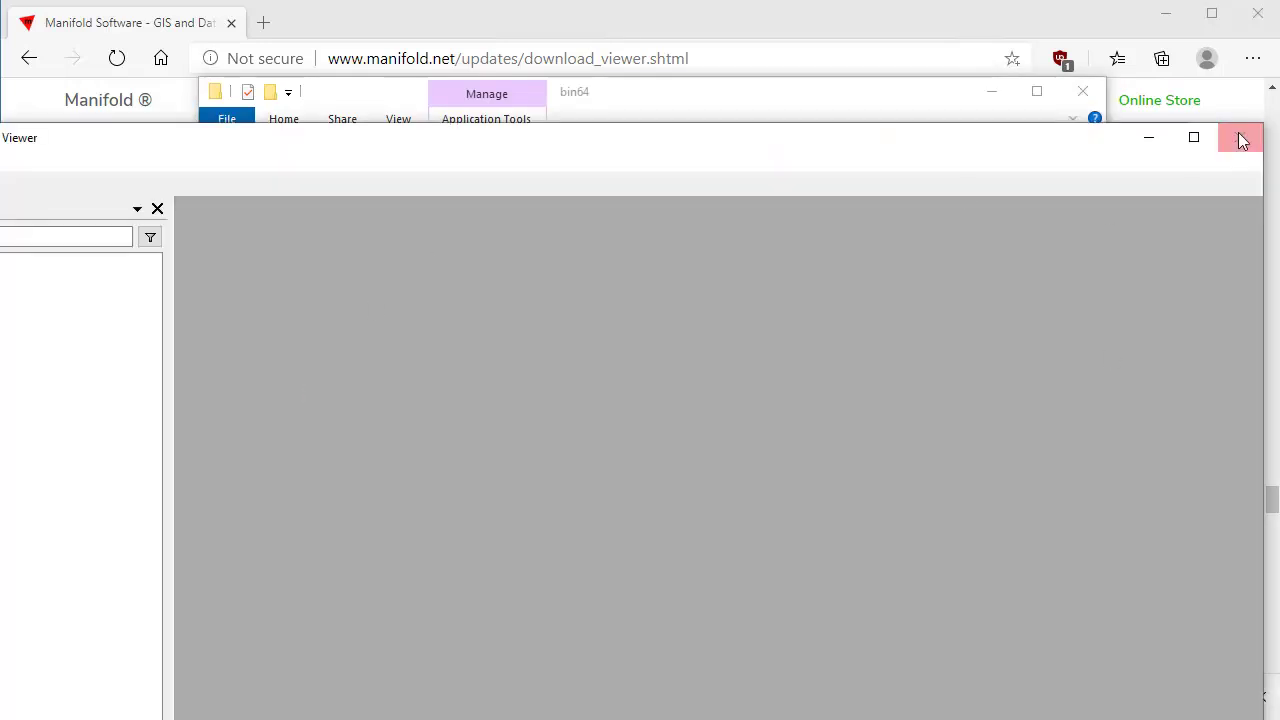
pyautogui.click(1240, 140)
pyautogui.click(640, 546)
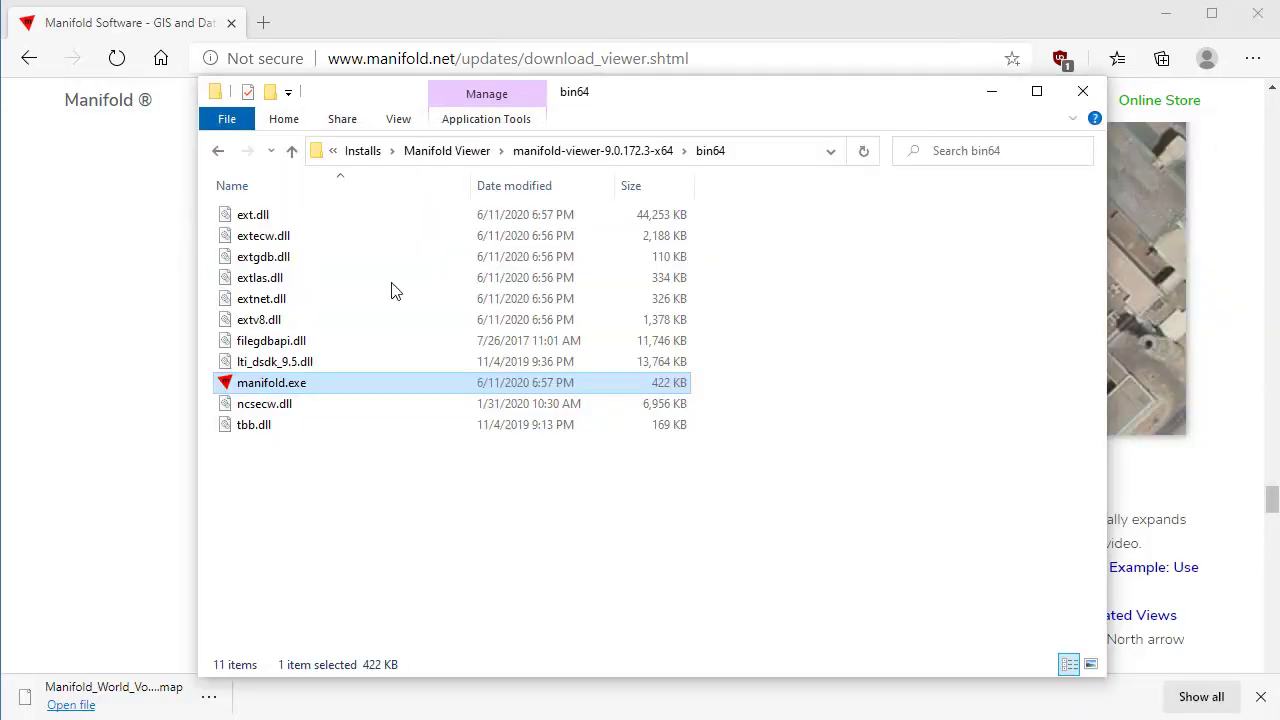
pyautogui.rightClick(307, 392)
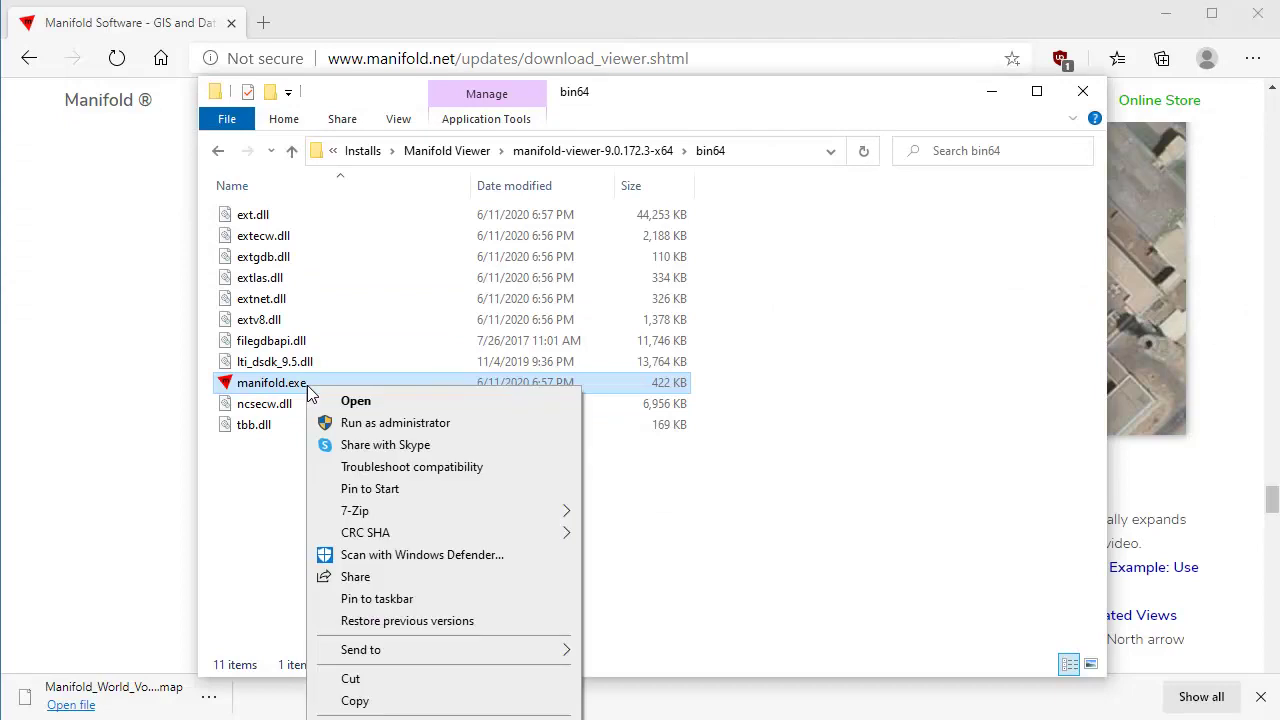
pyautogui.click(866, 556)
pyautogui.click(867, 552)
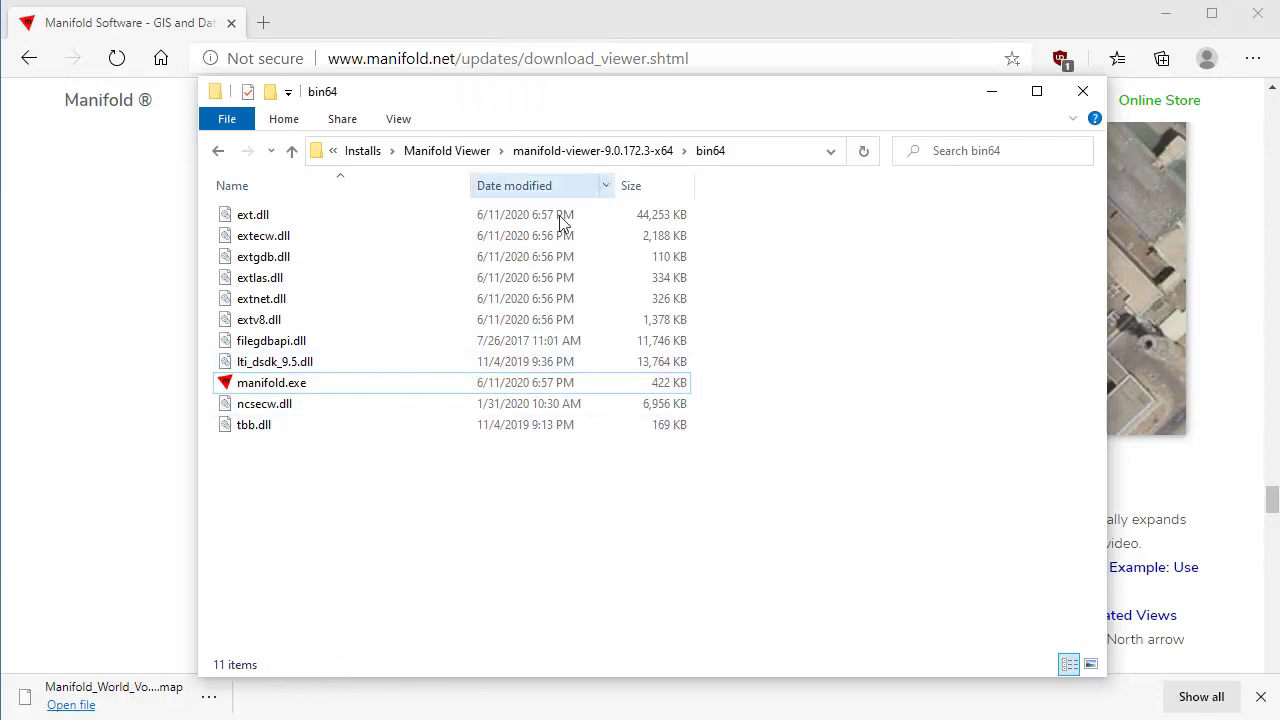
pyautogui.moveTo(640, 105); pyautogui.dragTo(656, 67)
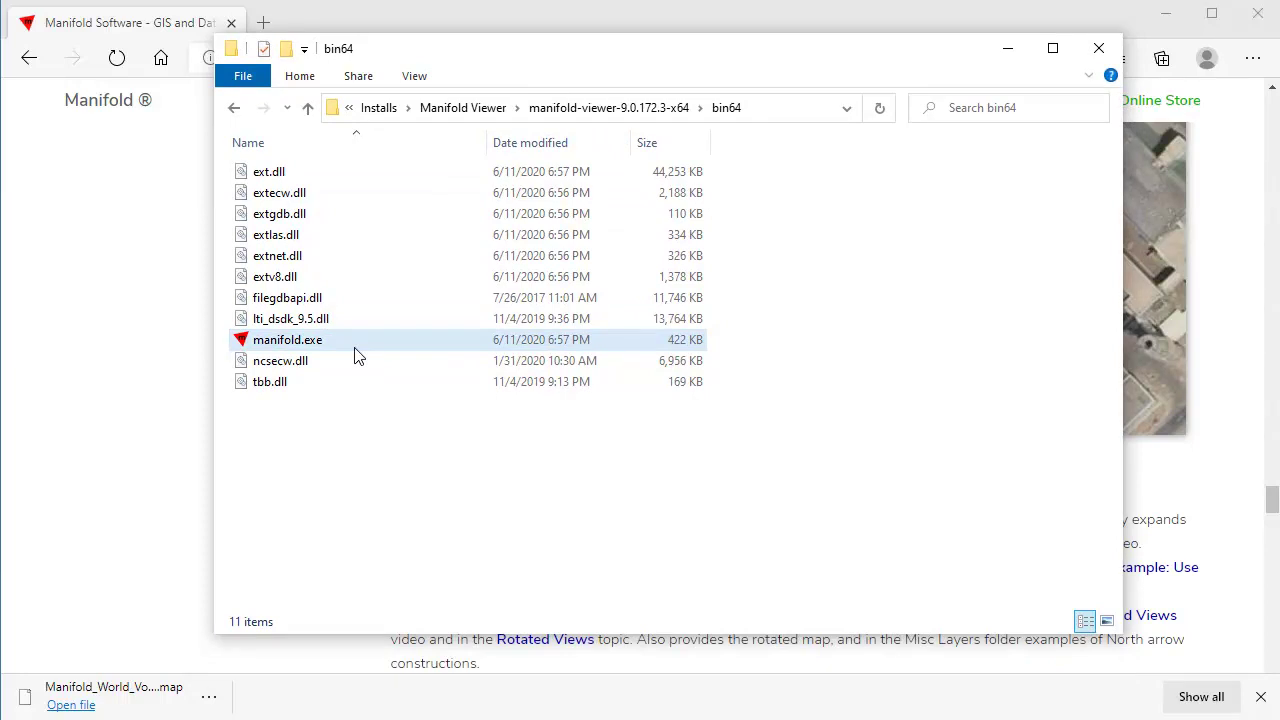
# - Extract open_source_db_64.zip into Manifold Viewer and check opt holds MySQL, PostgreSQL and SQLite folders
pyautogui.click(308, 112)
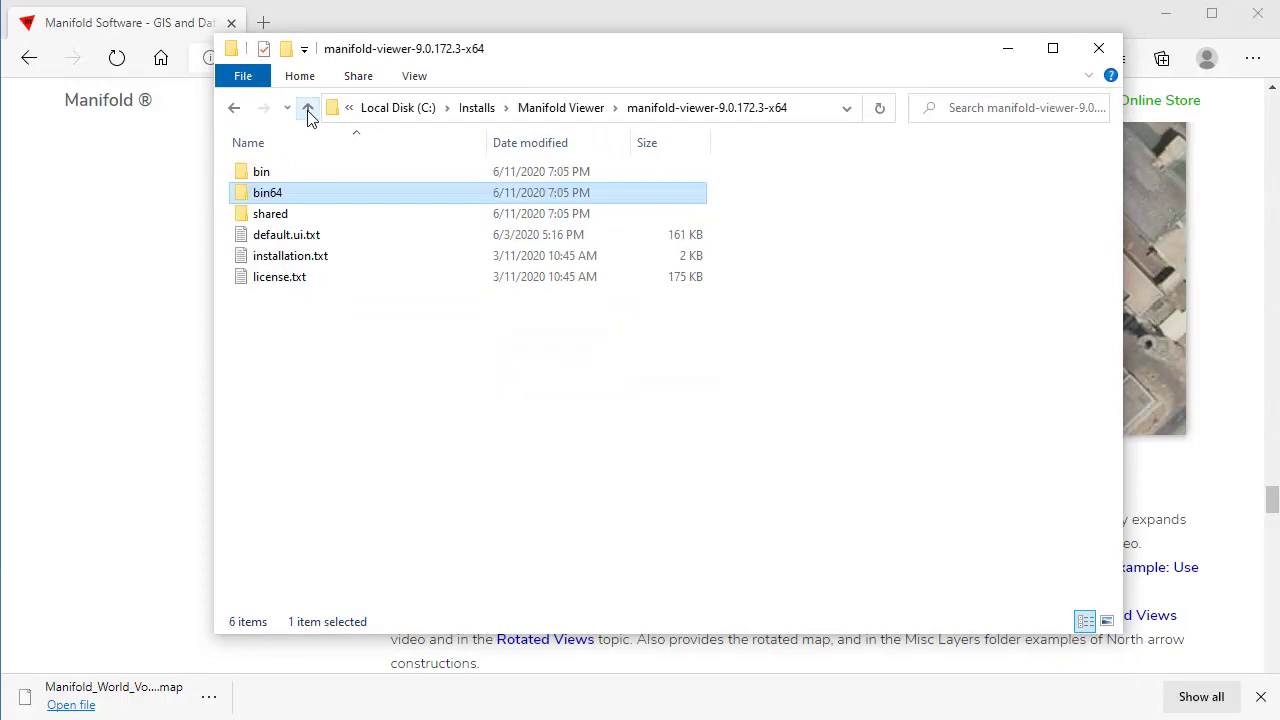
pyautogui.click(309, 107)
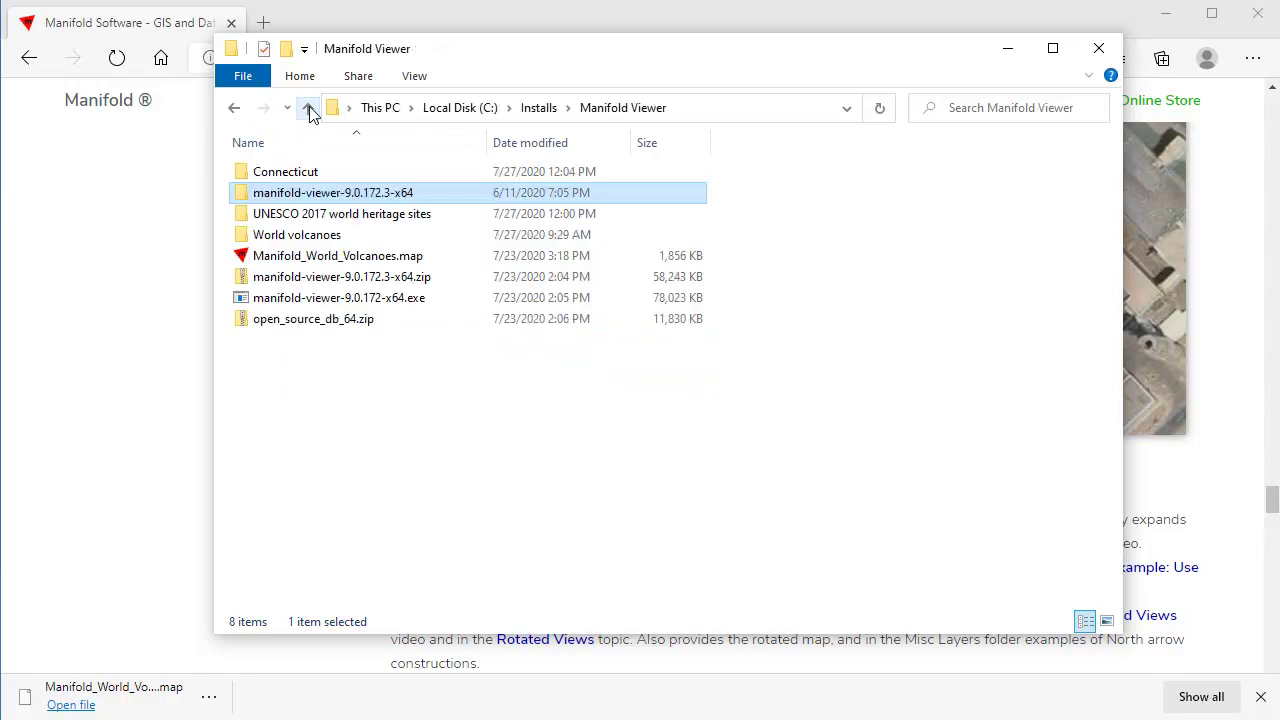
pyautogui.click(606, 455)
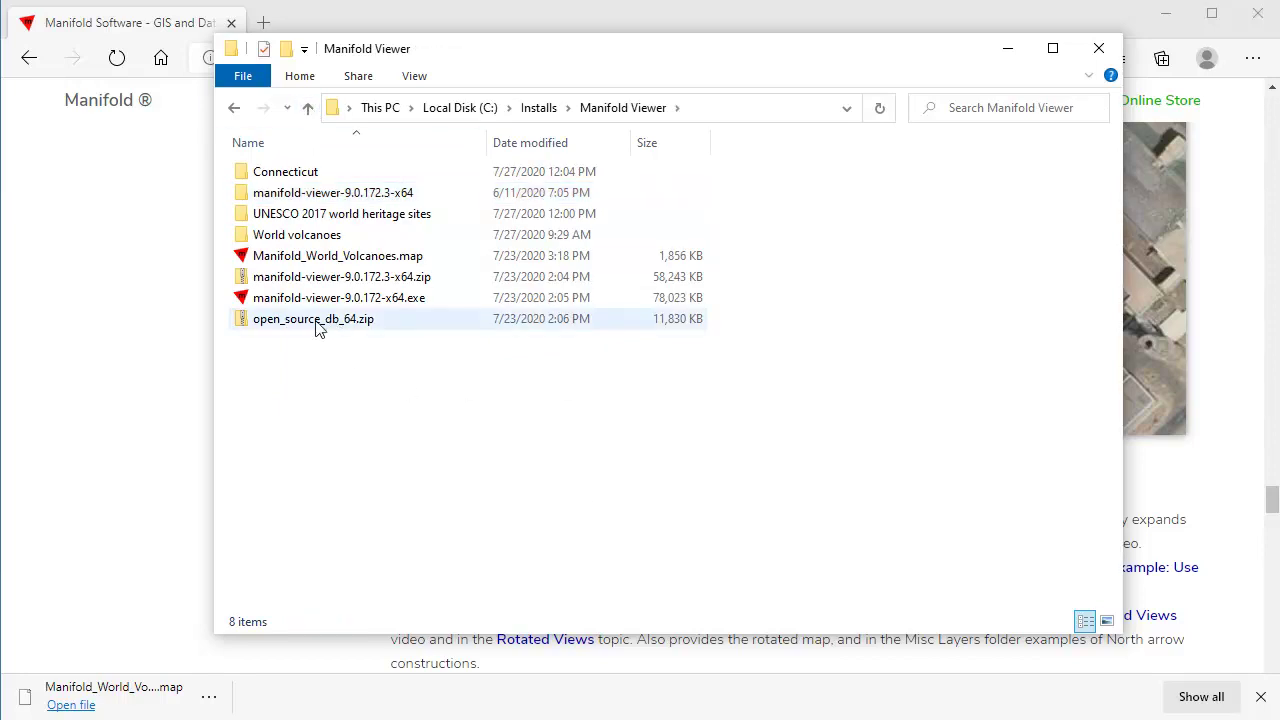
pyautogui.rightClick(370, 322)
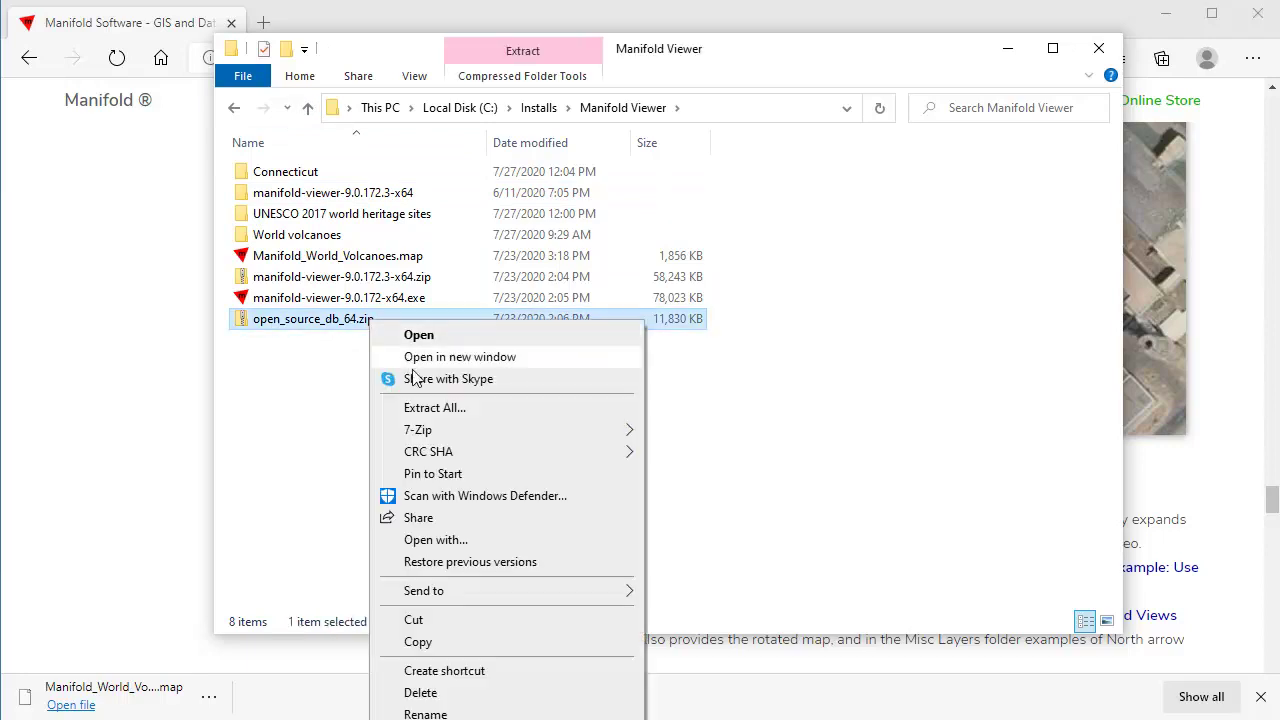
pyautogui.moveTo(427, 430)
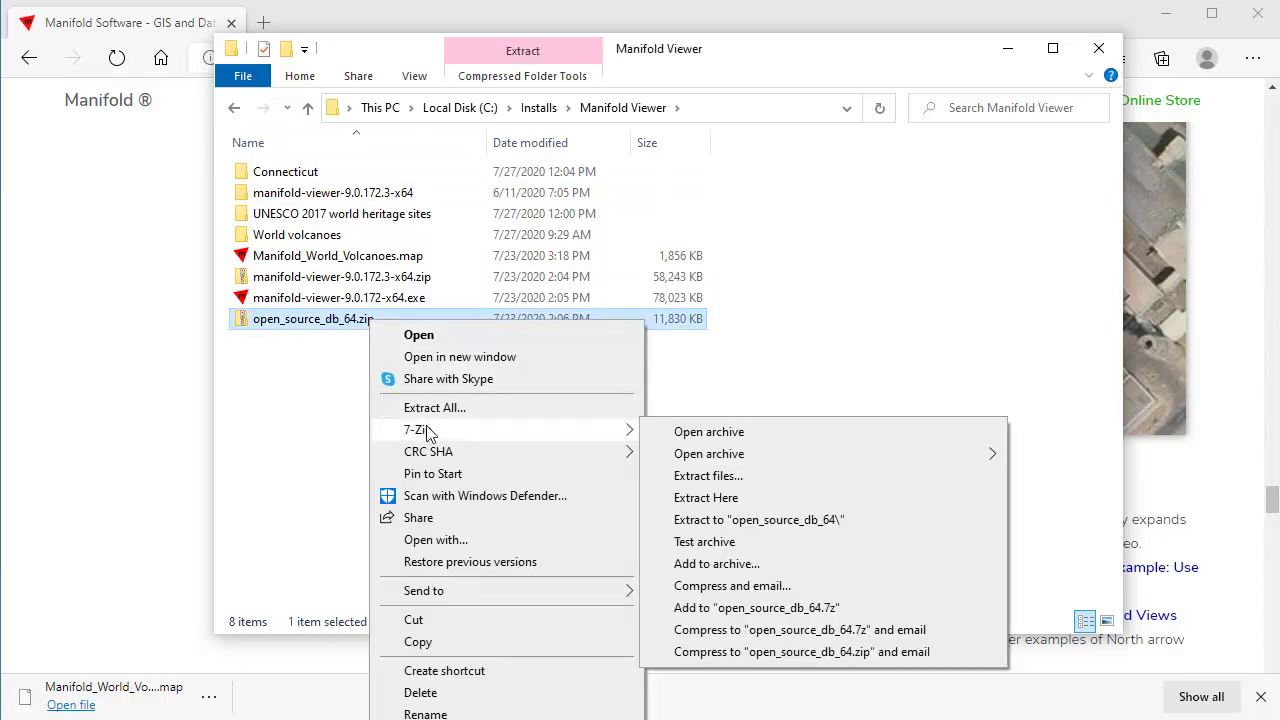
pyautogui.click(740, 497)
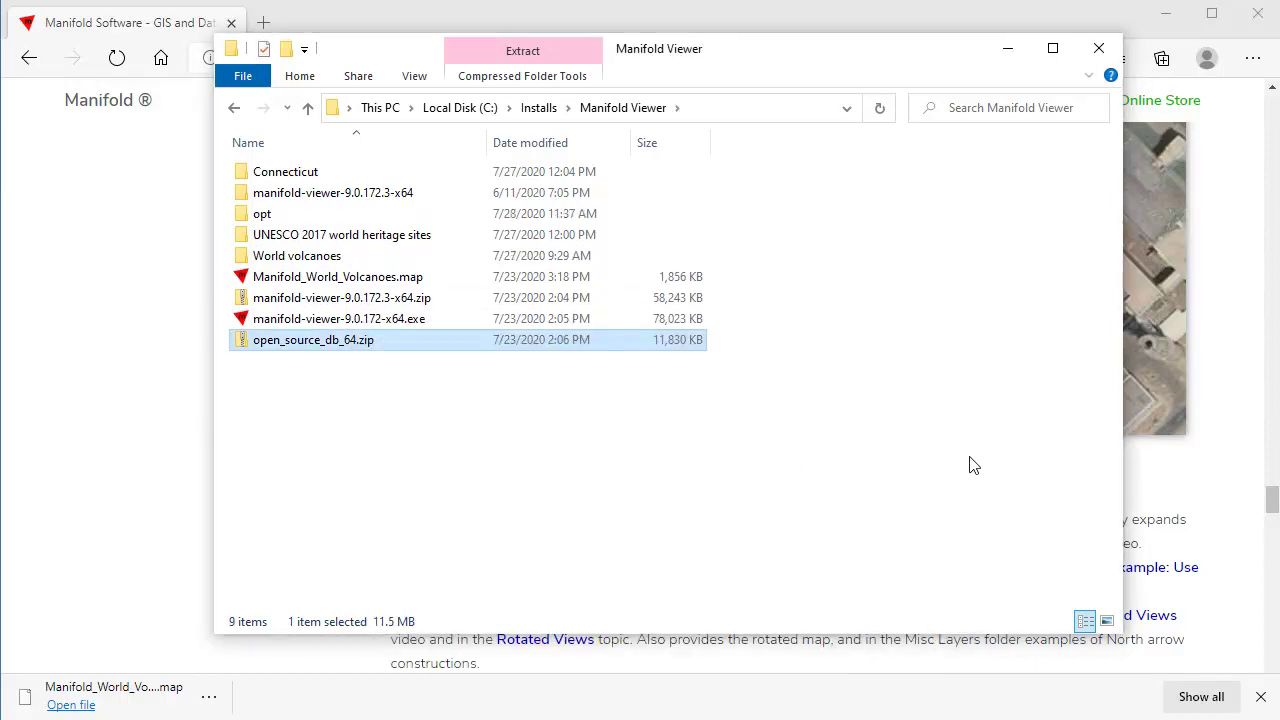
pyautogui.doubleClick(280, 214)
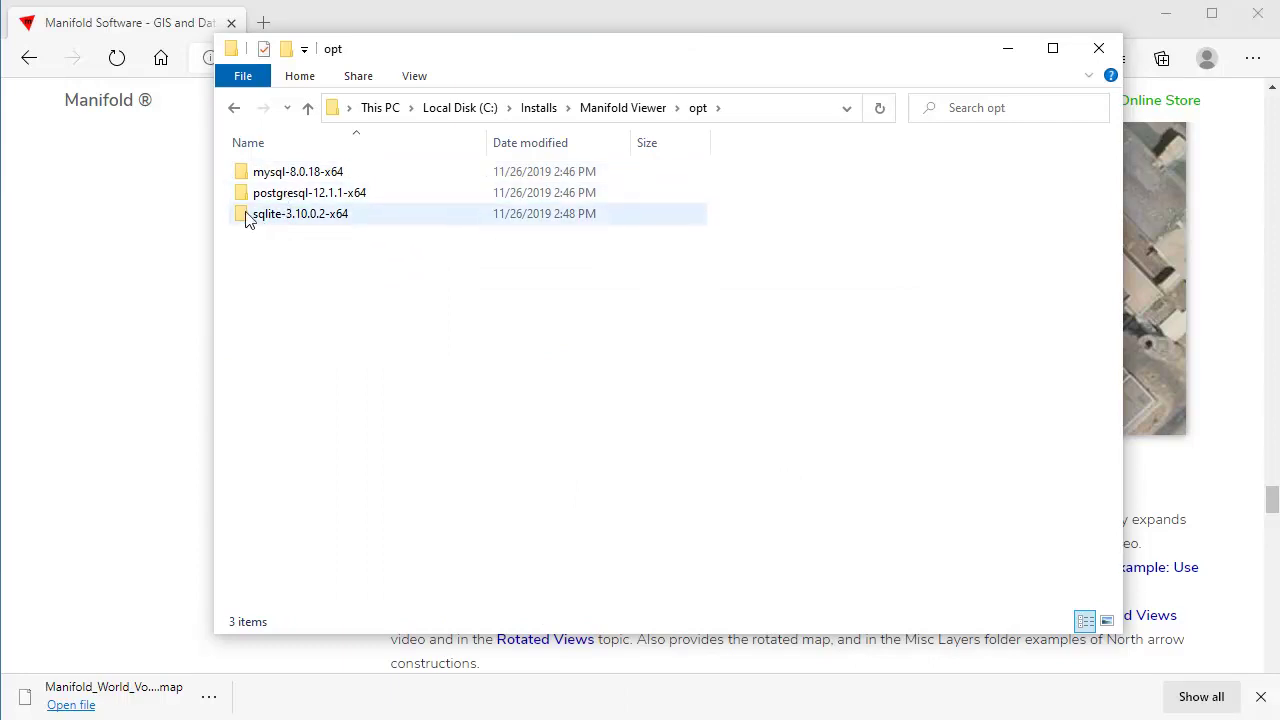
pyautogui.click(308, 108)
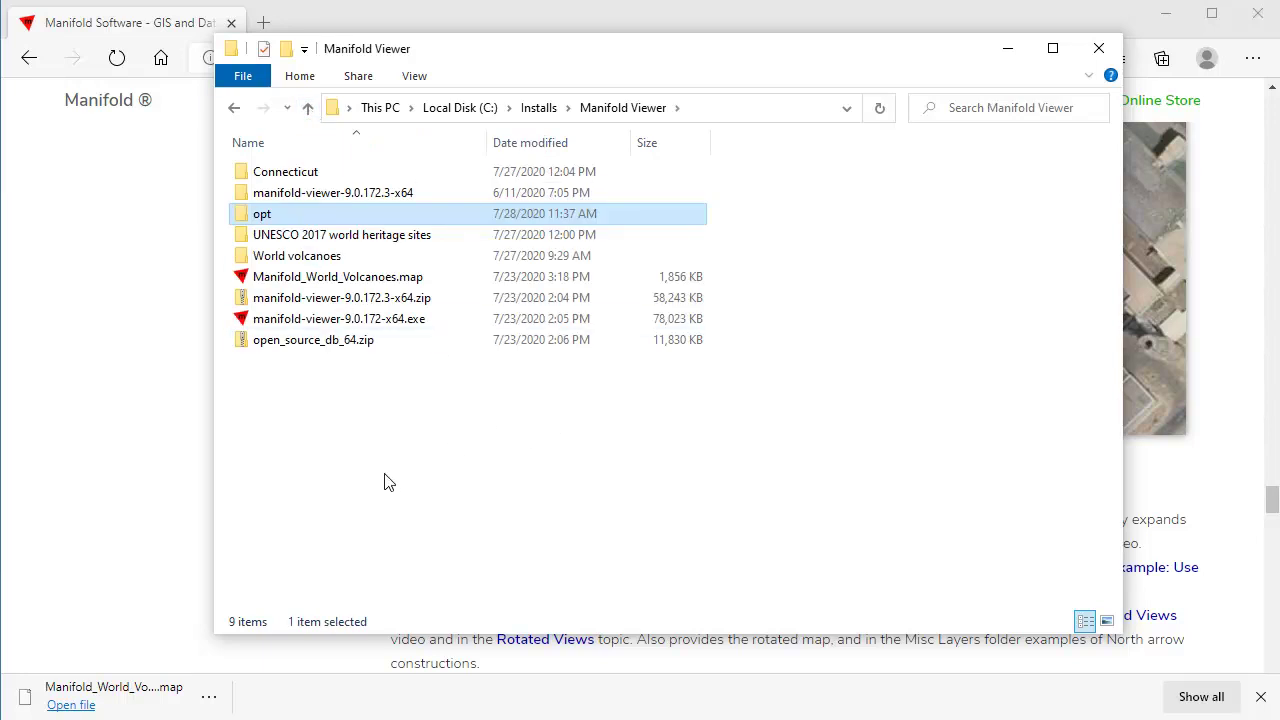
# - Copy the opt folder into the manifold-viewer-9.0.172.3-x64 bin64 folder next to manifold.exe
pyautogui.rightClick(269, 214)
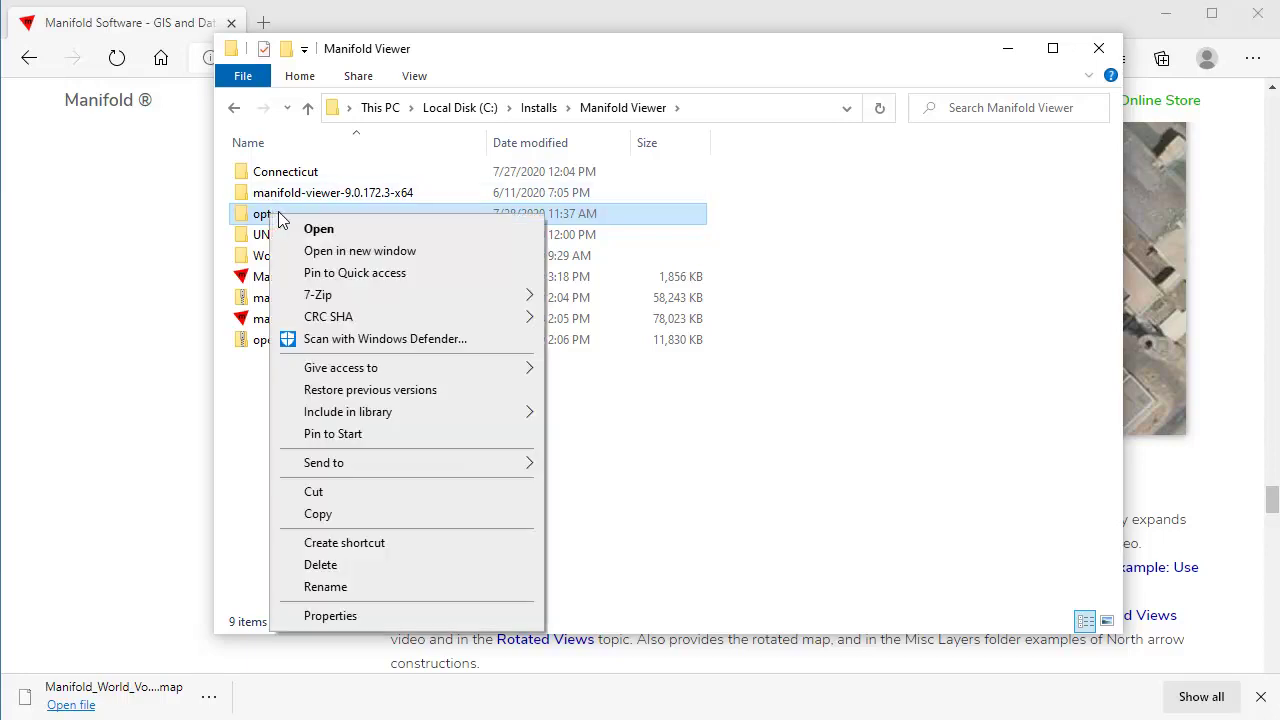
pyautogui.click(318, 514)
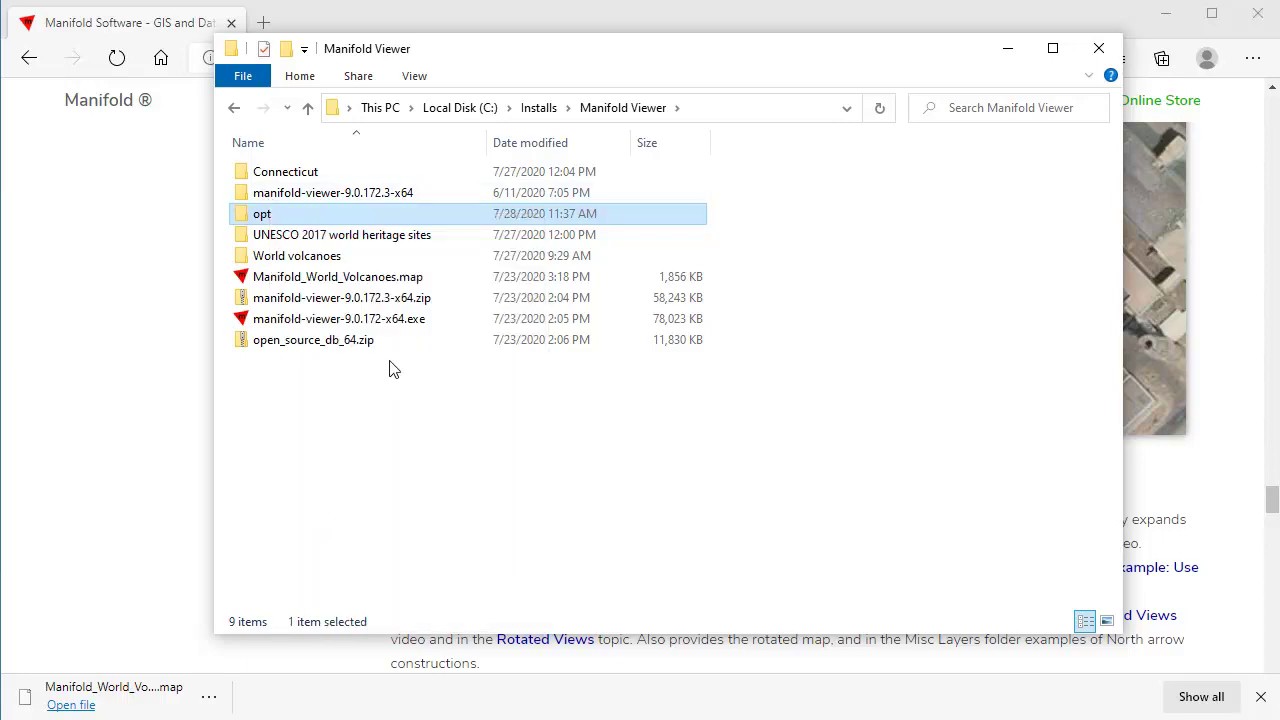
pyautogui.doubleClick(334, 195)
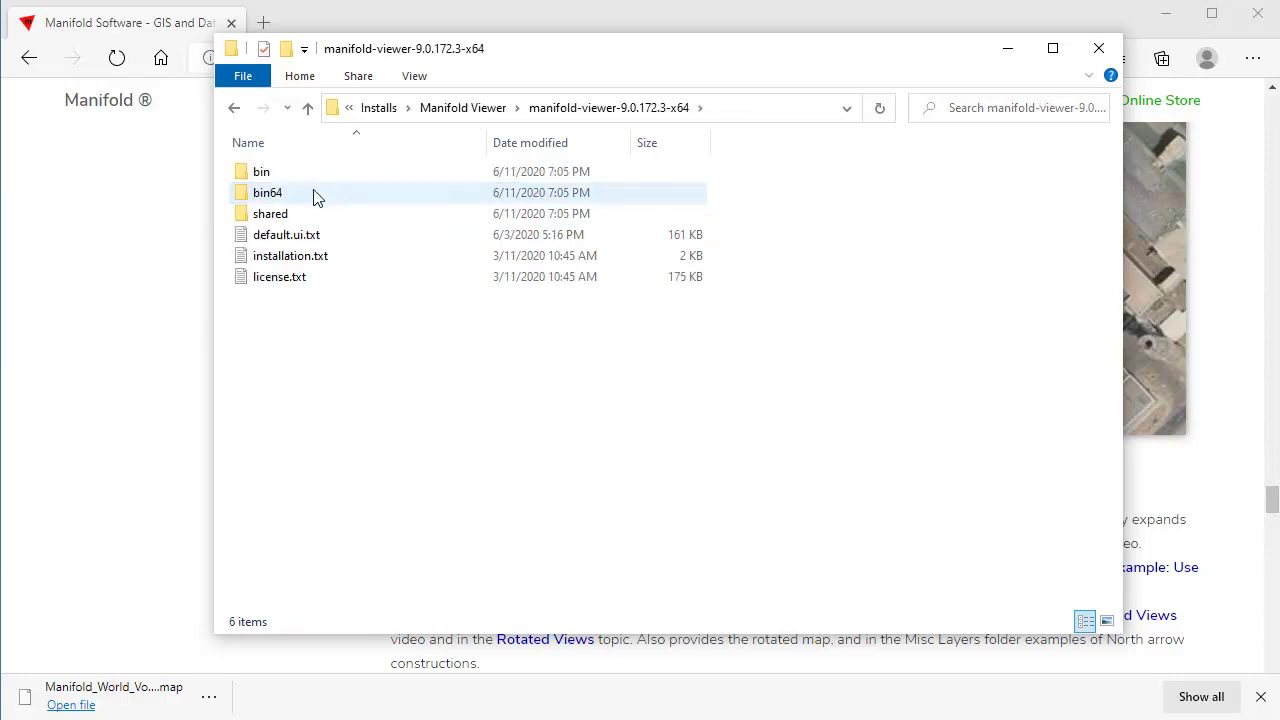
pyautogui.doubleClick(313, 195)
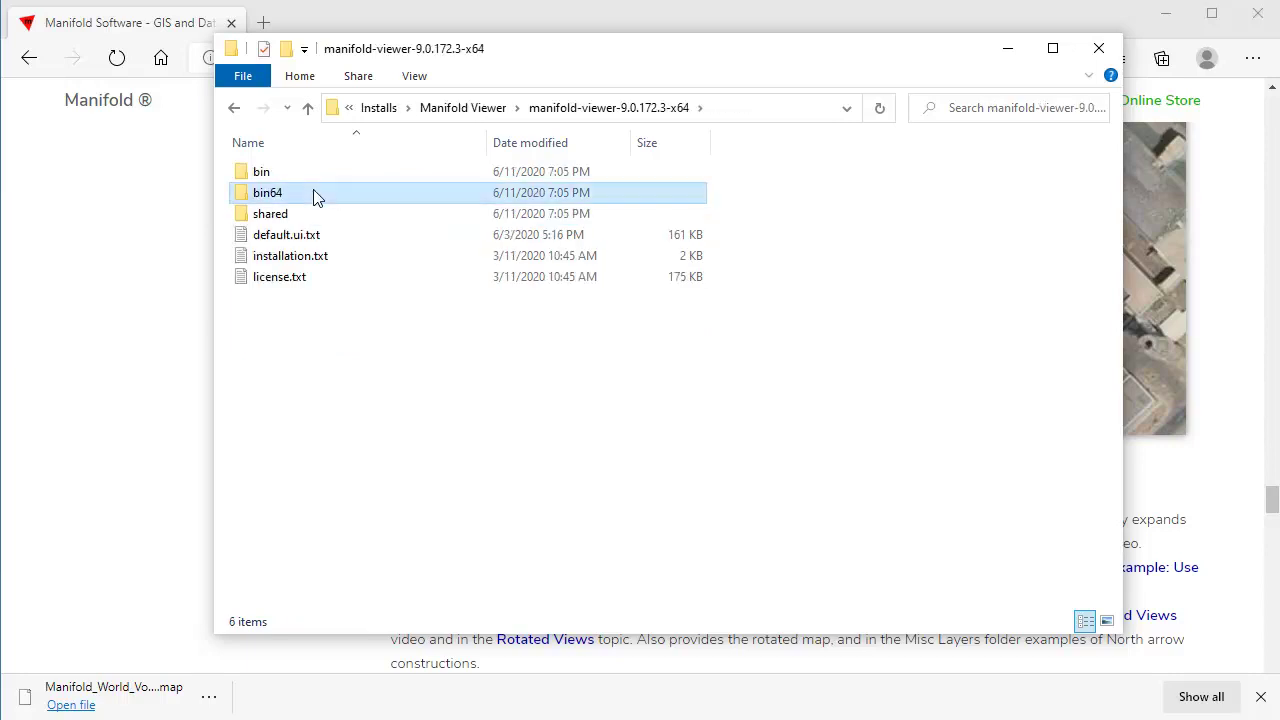
pyautogui.rightClick(812, 236)
pyautogui.click(850, 364)
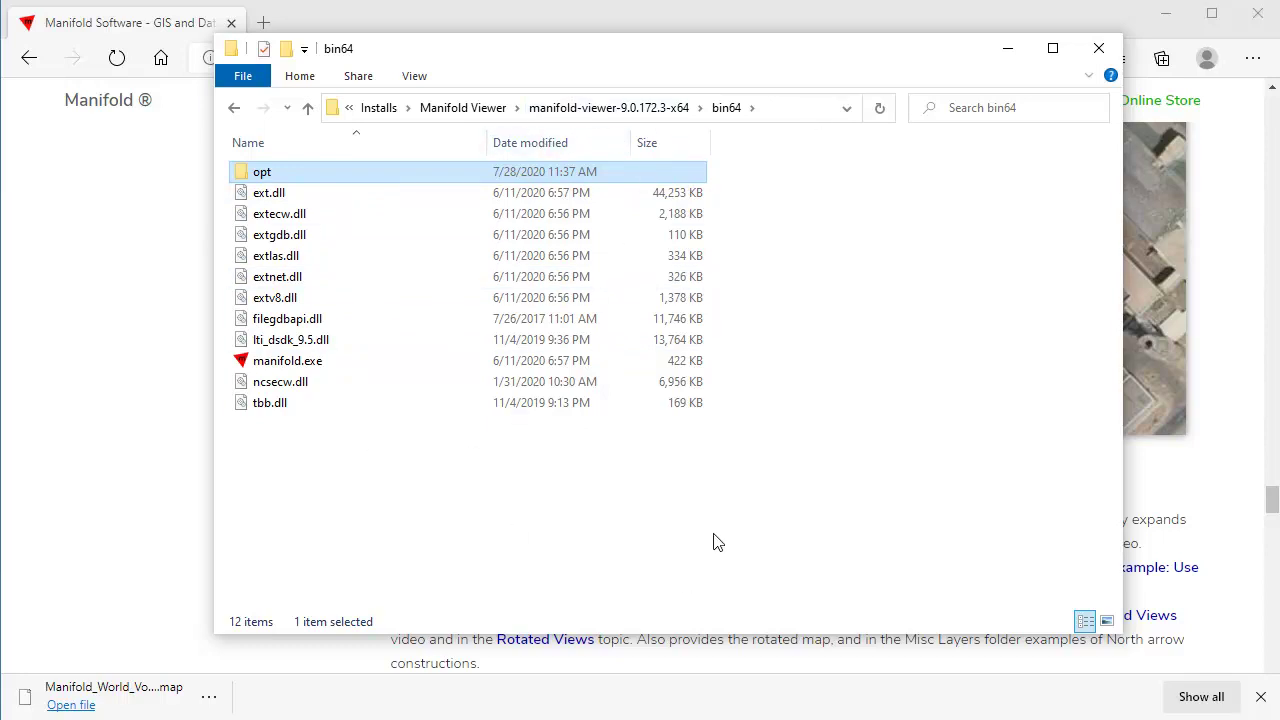
# - Launch Manifold Viewer maximized, import Unesco sites 2017.shp from the UNESCO folder, and preview its drawing
pyautogui.doubleClick(320, 366)
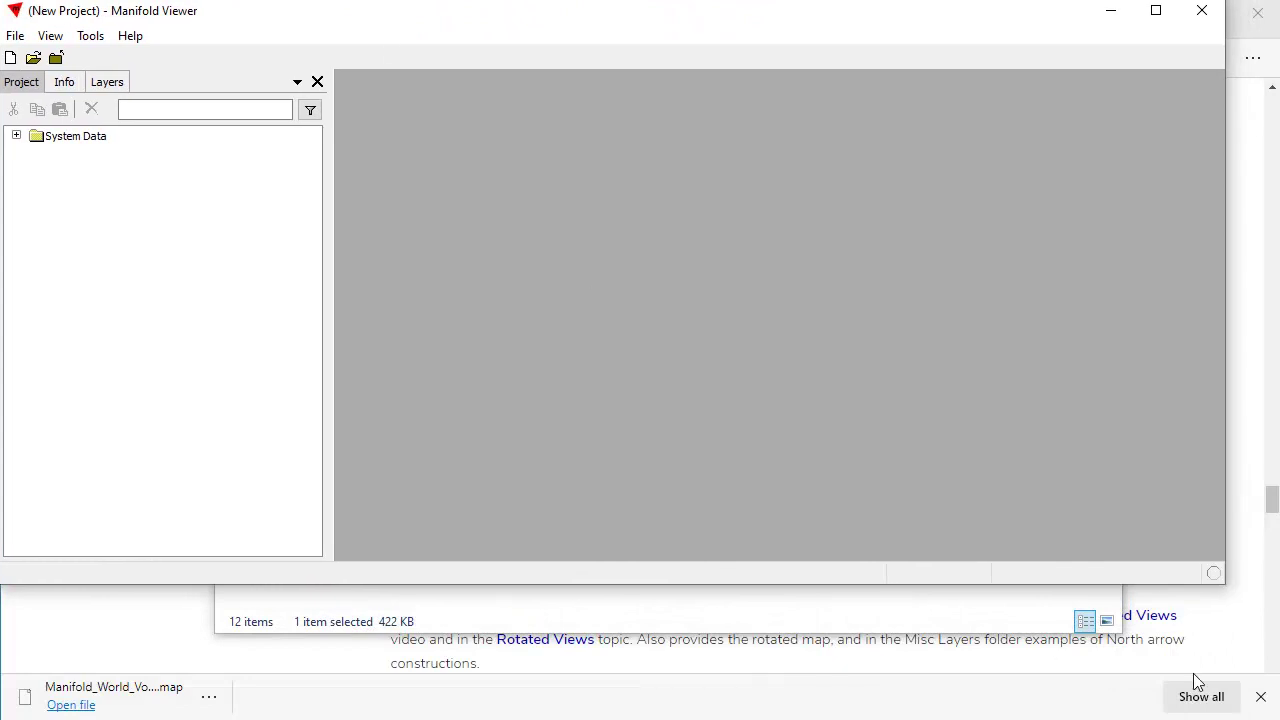
pyautogui.moveTo(1217, 583); pyautogui.dragTo(1279, 710)
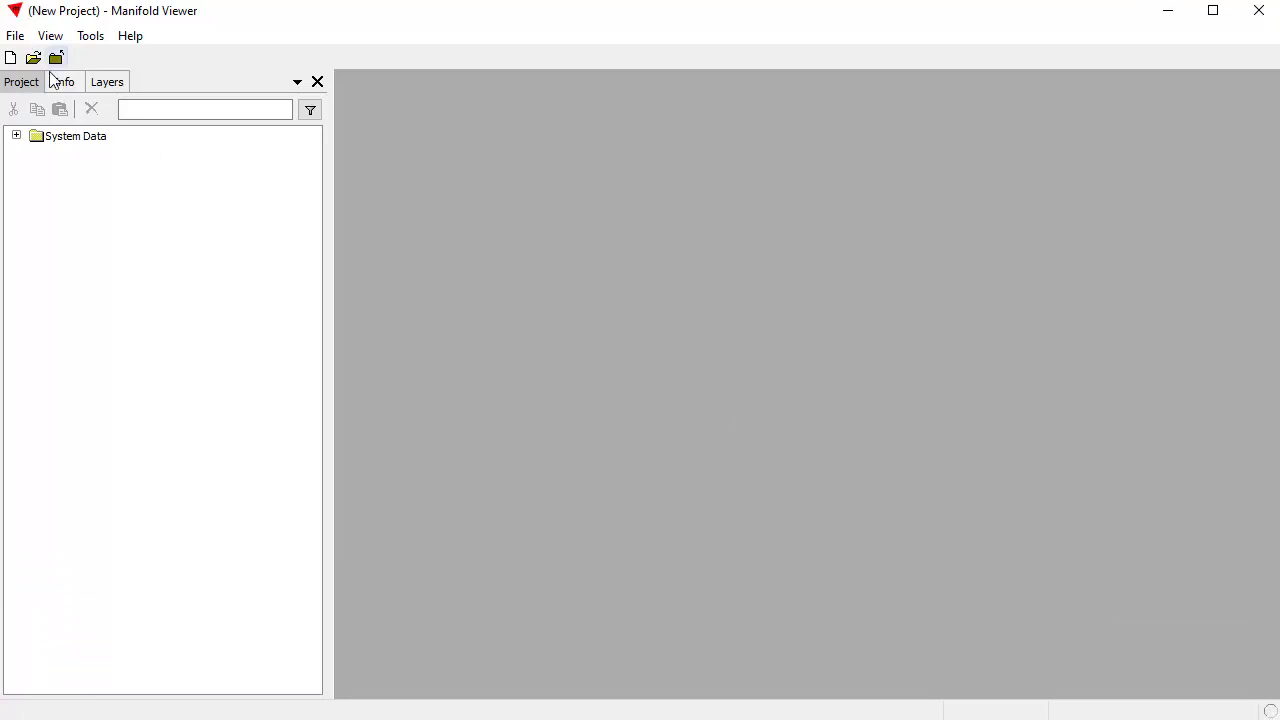
pyautogui.click(15, 35)
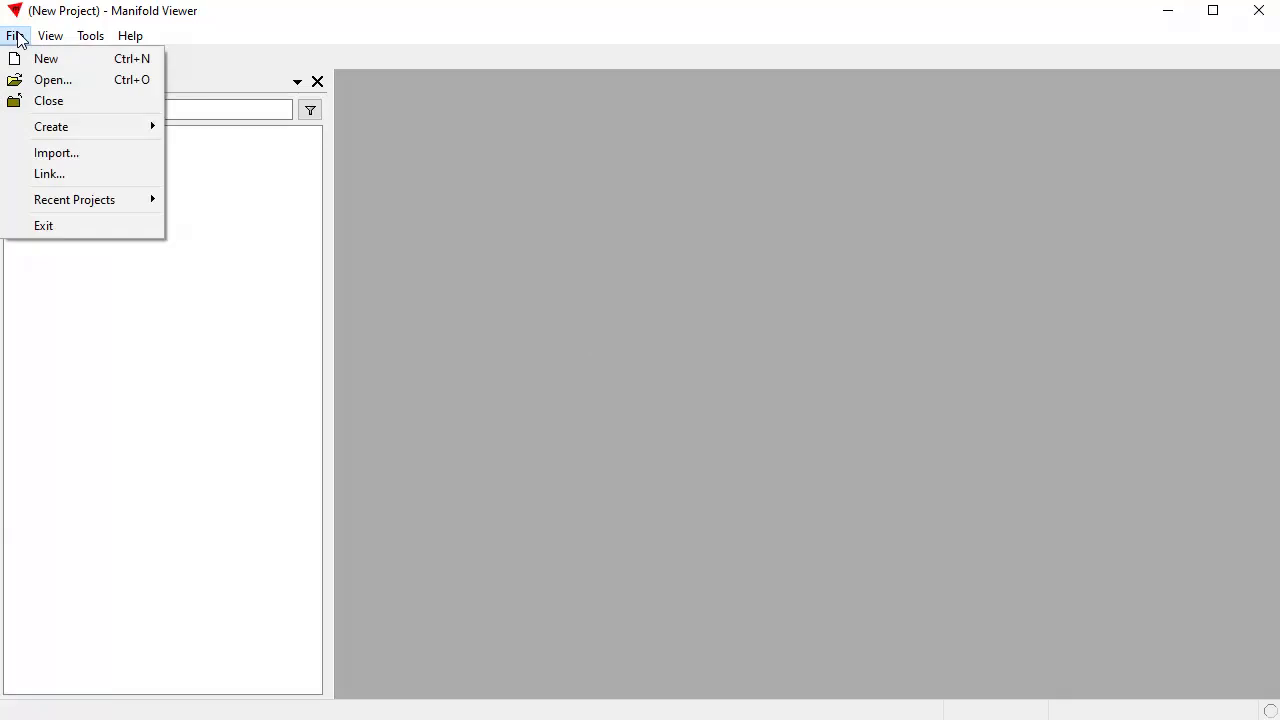
pyautogui.click(48, 153)
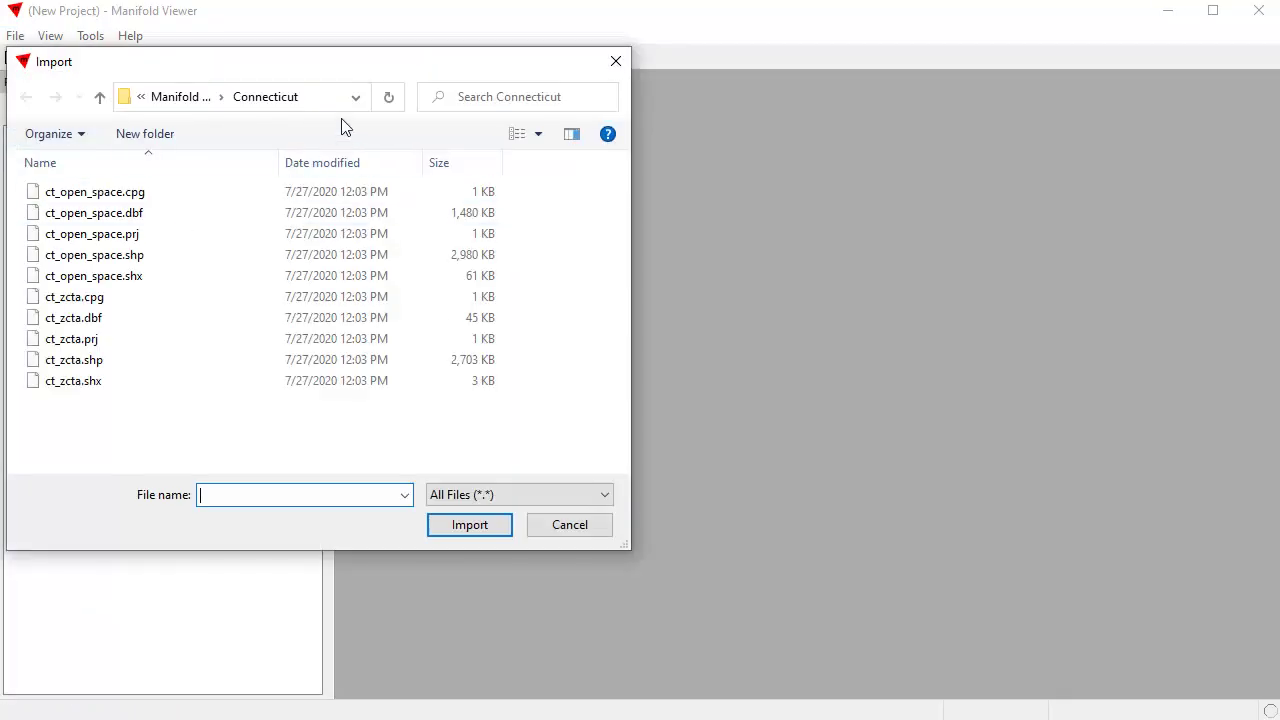
pyautogui.click(99, 96)
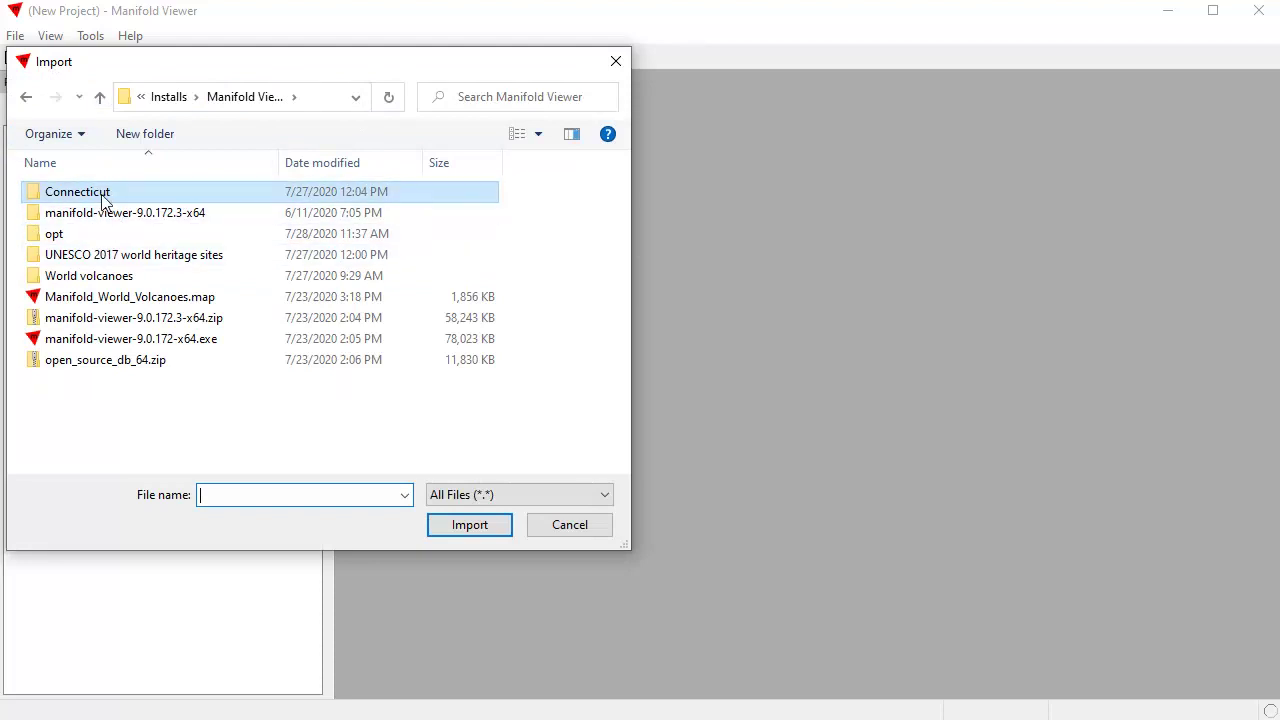
pyautogui.doubleClick(99, 257)
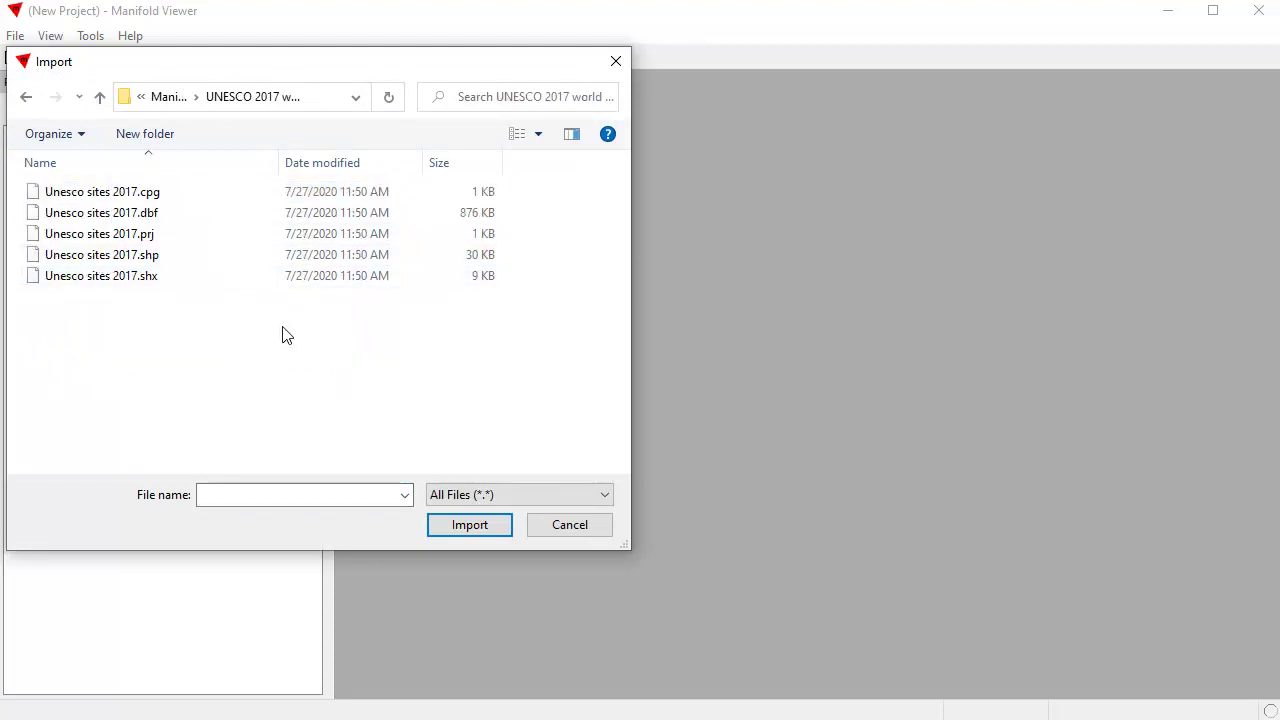
pyautogui.doubleClick(157, 257)
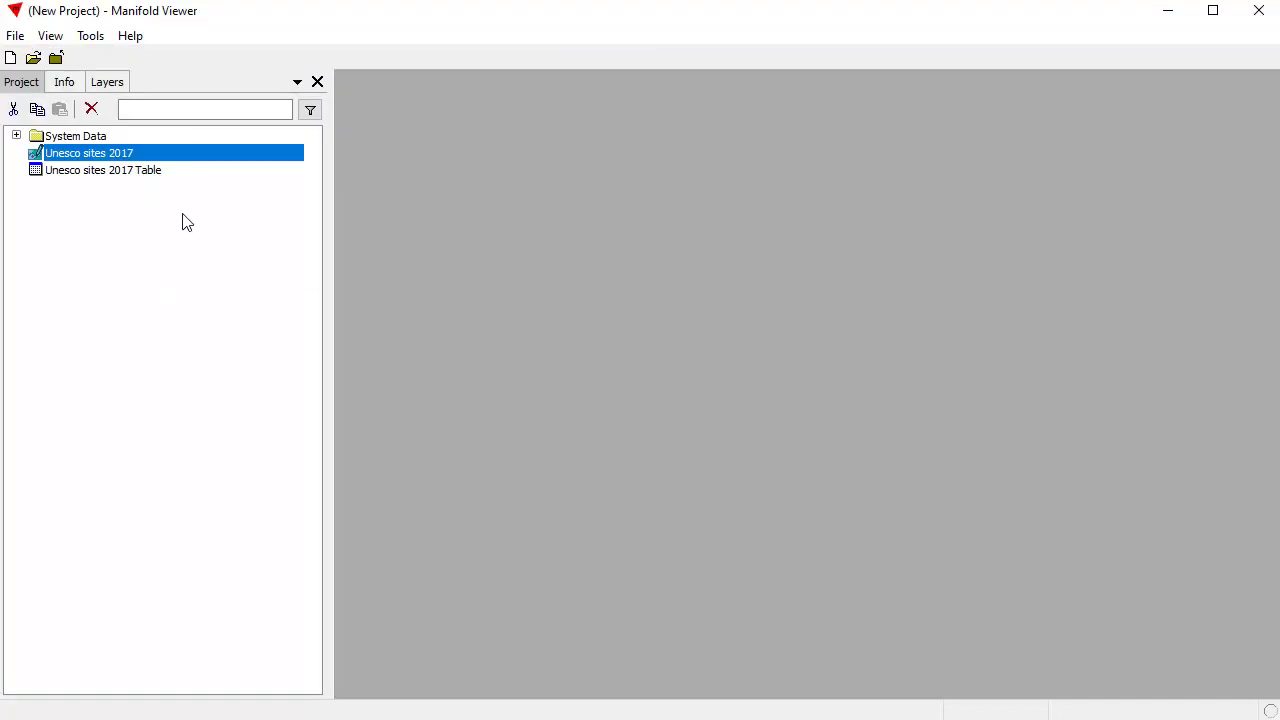
pyautogui.doubleClick(170, 156)
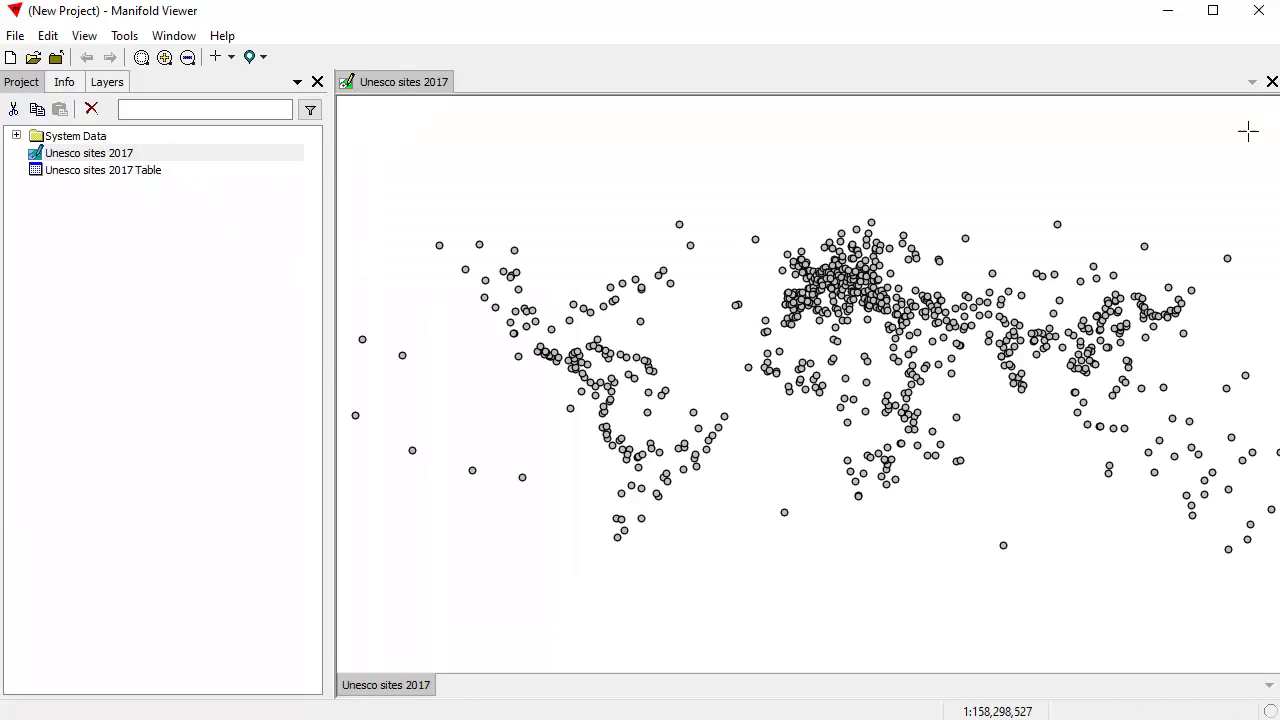
# - Create a new map from the Unesco sites 2017 drawing with Bing Maps Satellite as its base layer
pyautogui.click(1271, 82)
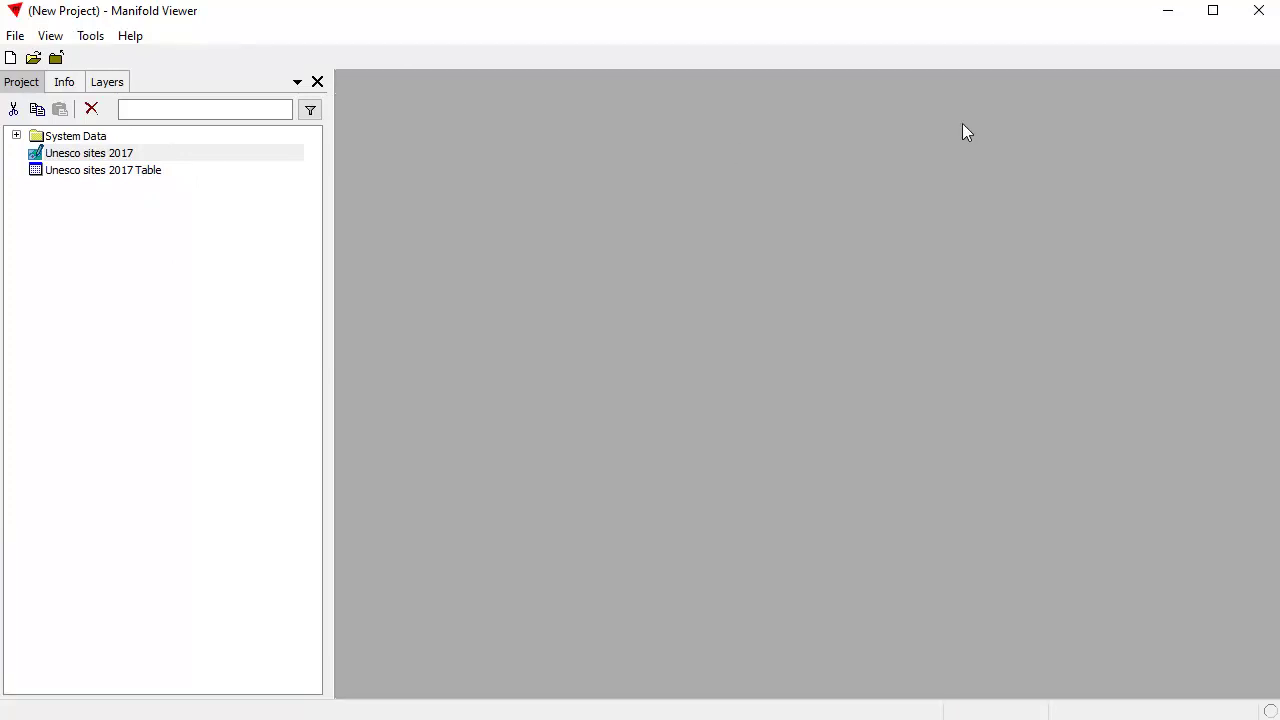
pyautogui.rightClick(134, 158)
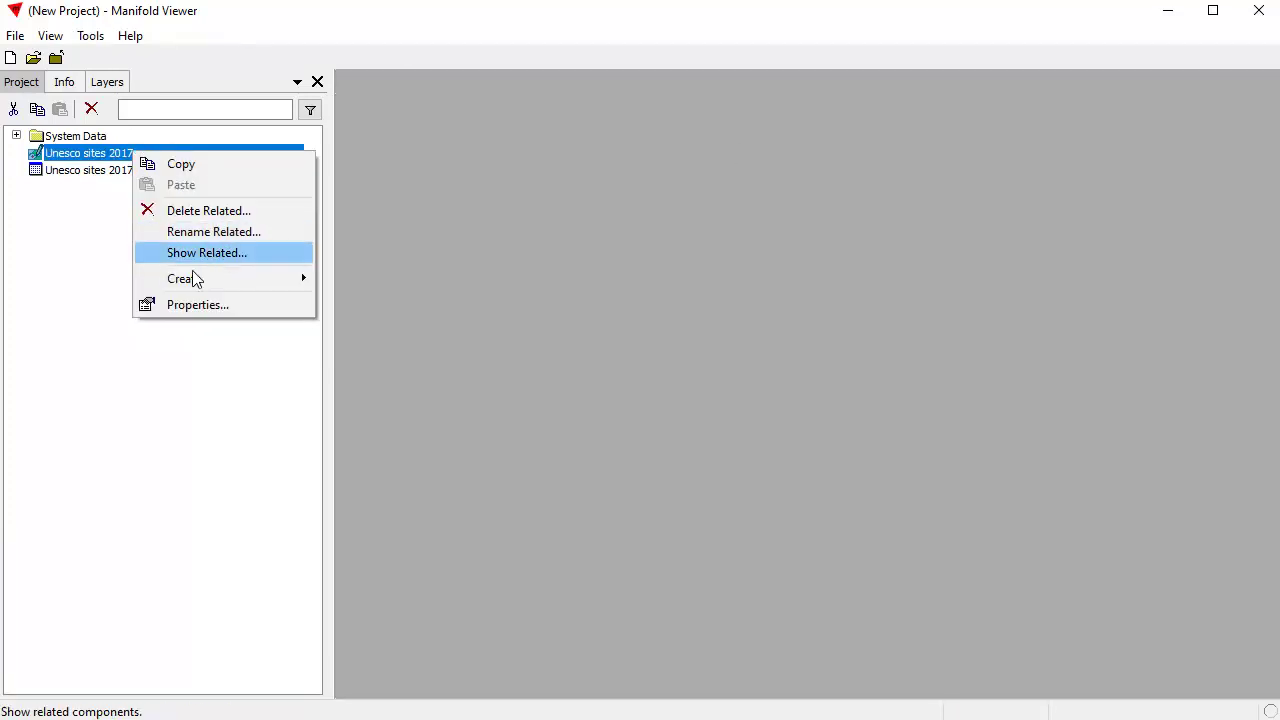
pyautogui.moveTo(191, 280)
pyautogui.click(392, 405)
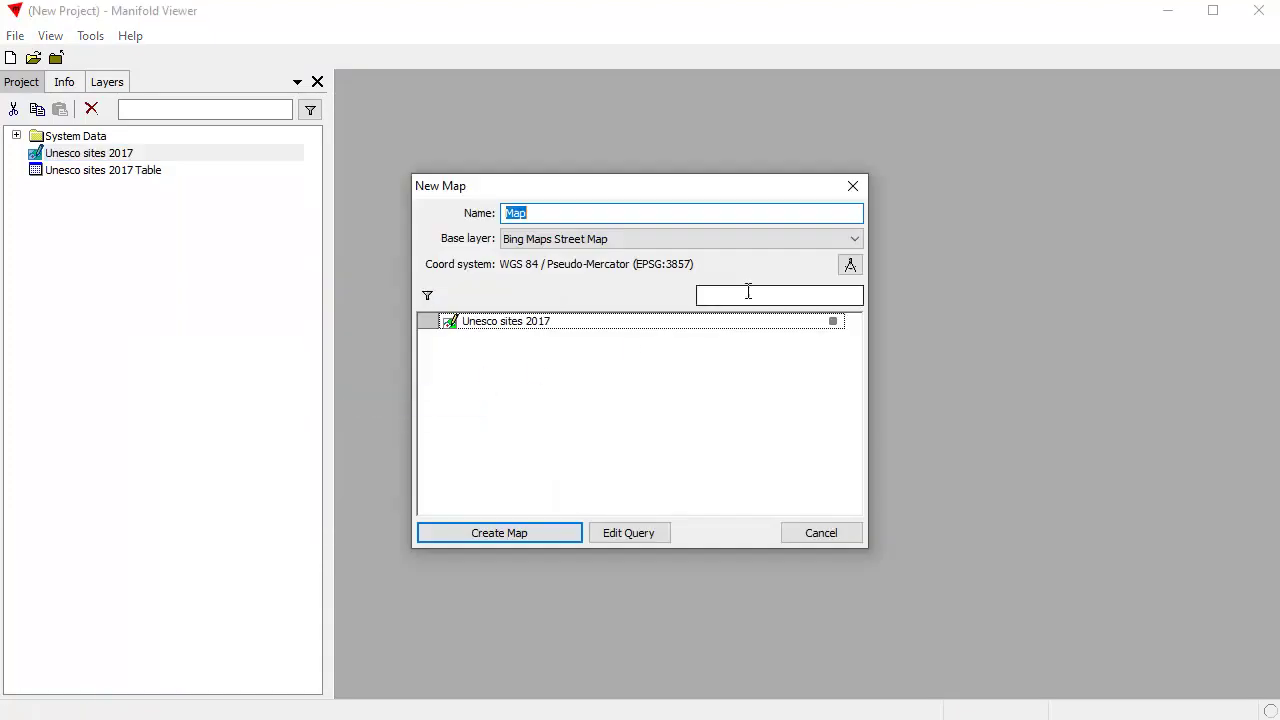
pyautogui.click(855, 238)
pyautogui.click(601, 284)
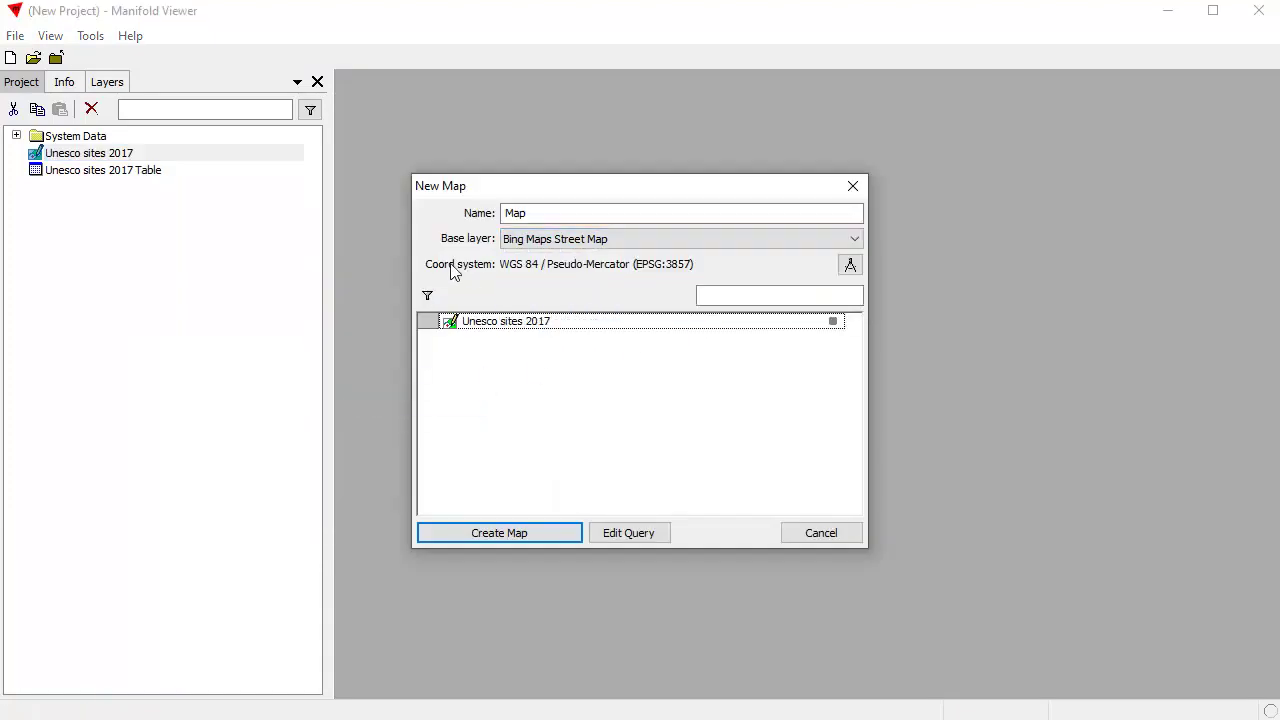
pyautogui.click(810, 240)
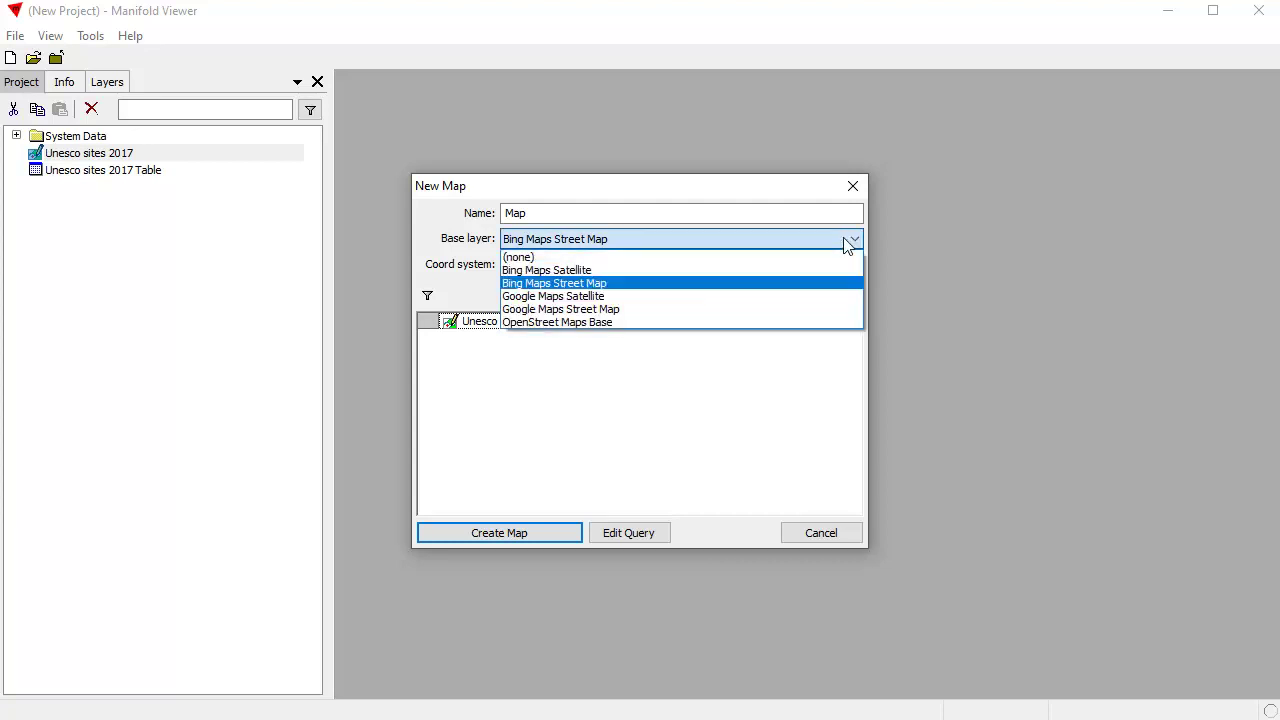
pyautogui.click(589, 271)
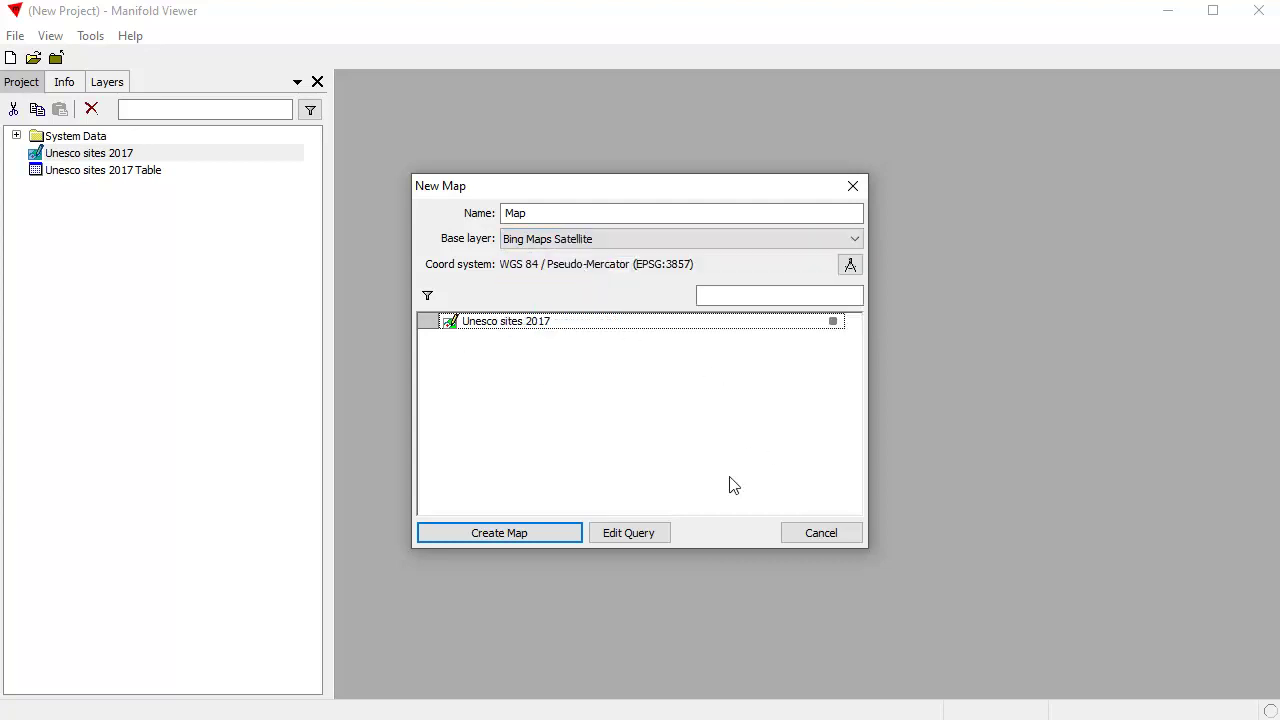
pyautogui.click(553, 534)
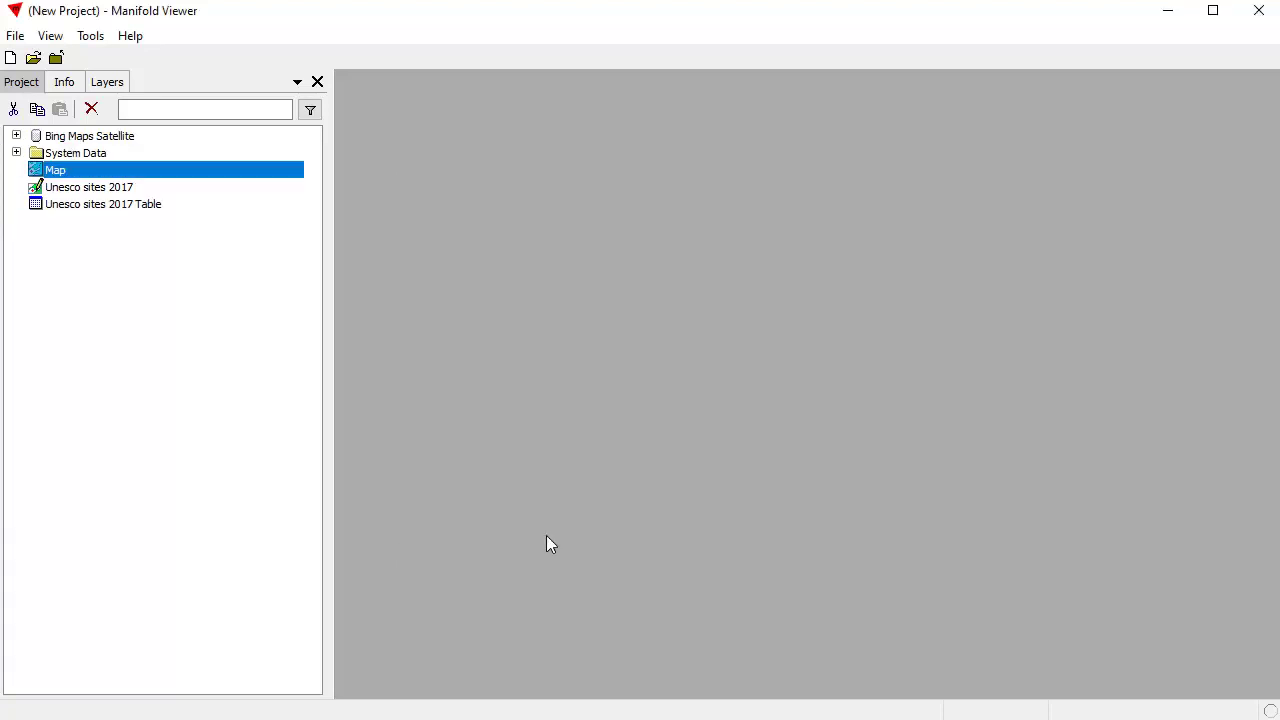
# - Open the new Map and zoom in onto Europe
pyautogui.doubleClick(63, 172)
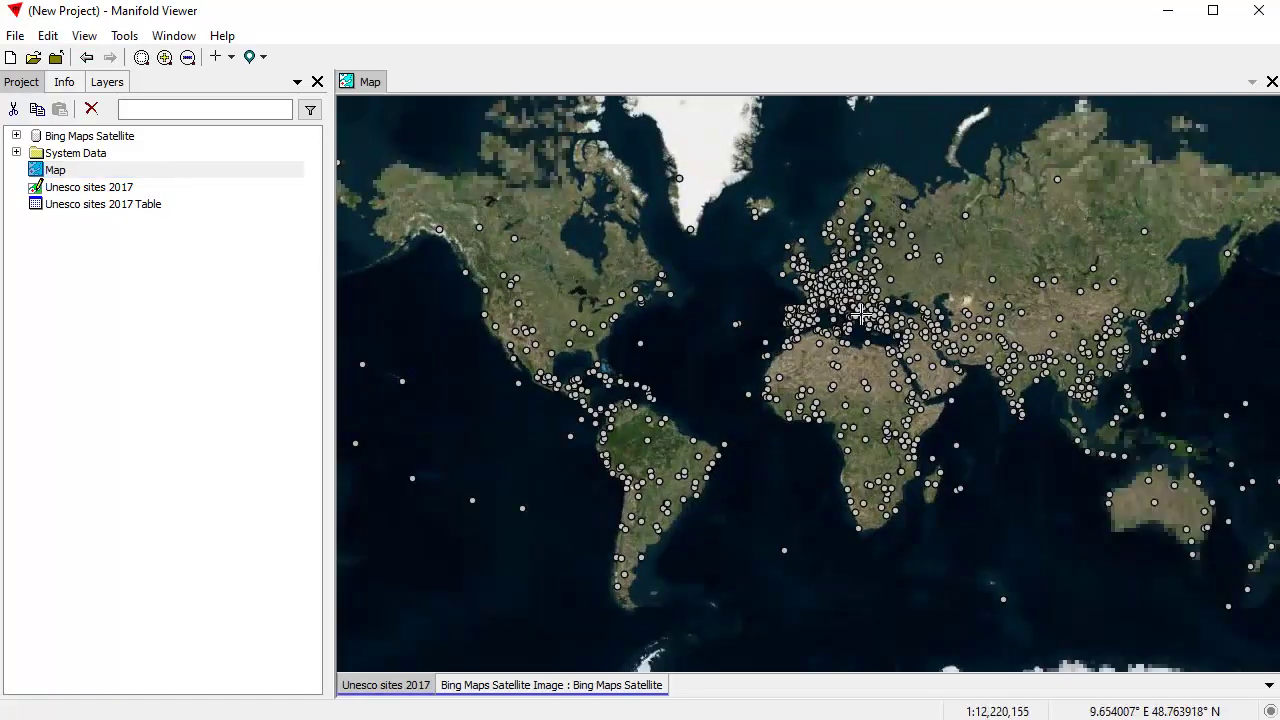
pyautogui.scroll(3, 862, 313)
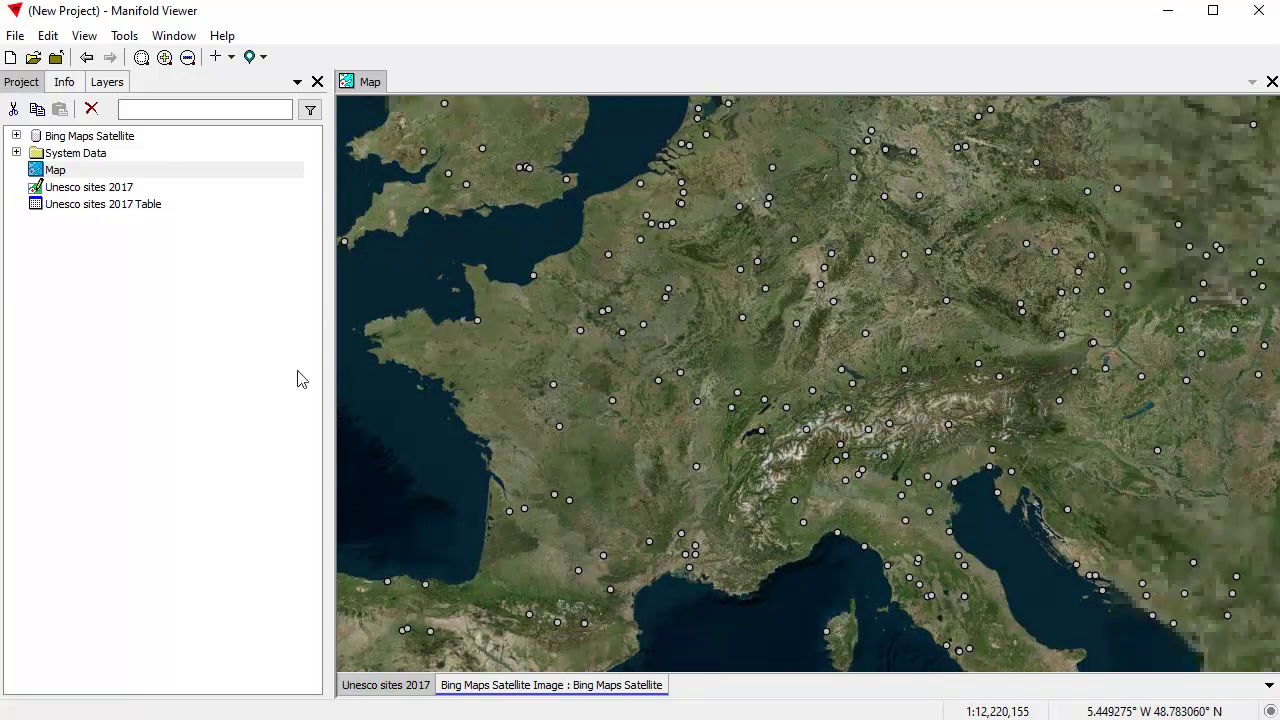
pyautogui.scroll(-1, 707, 386)
pyautogui.scroll(-1, 707, 386)
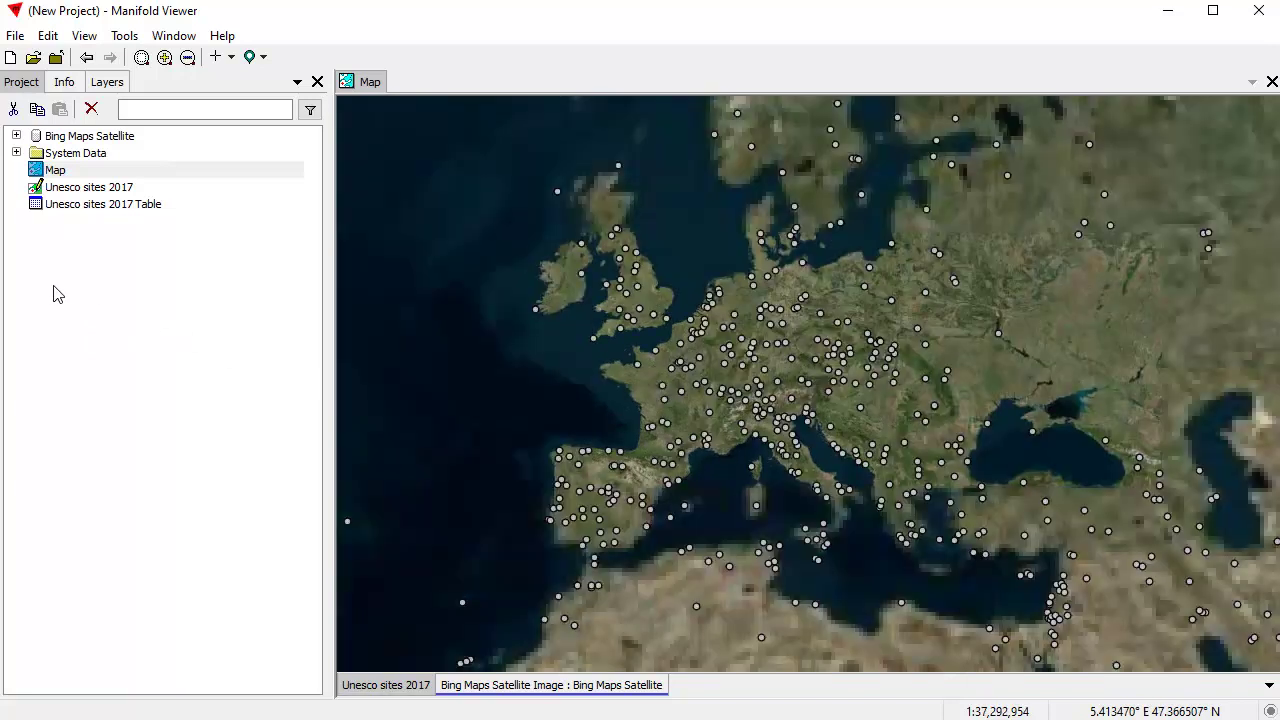
pyautogui.rightClick(57, 293)
pyautogui.press('Escape')
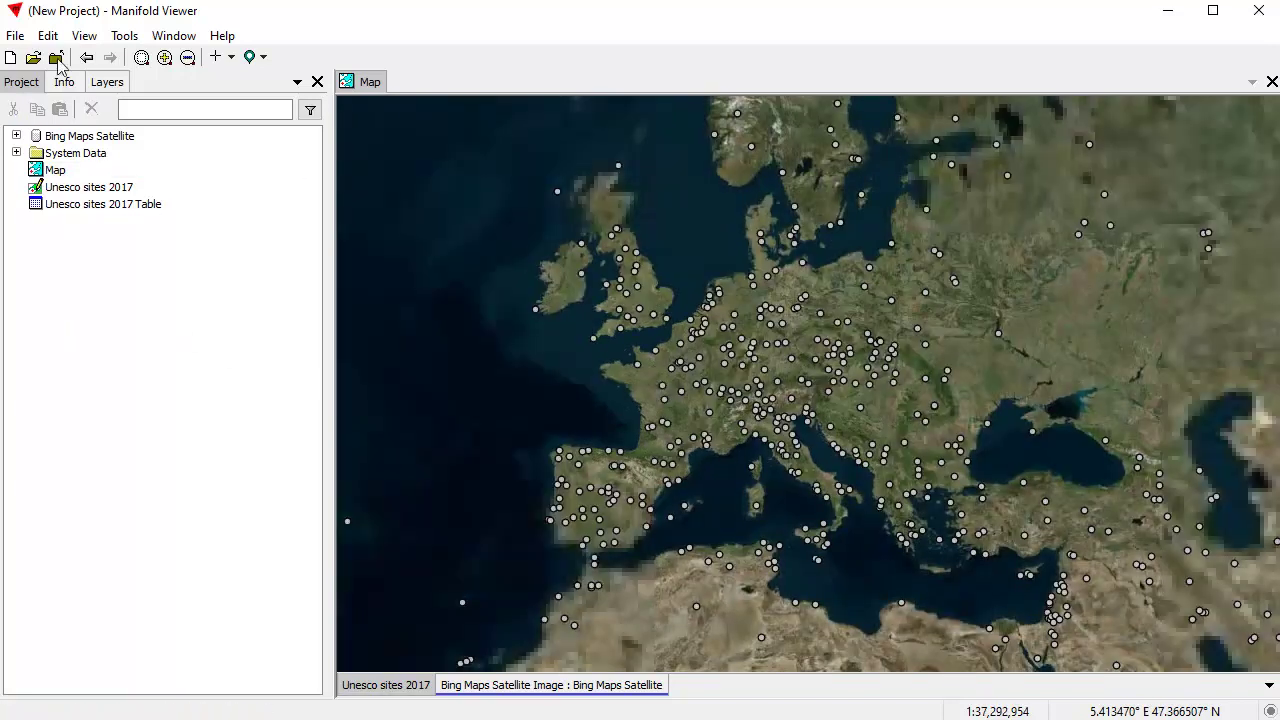
# - Start a new data source named 'MySQL gisdb' with type Database: mysql
pyautogui.click(15, 35)
pyautogui.moveTo(72, 130)
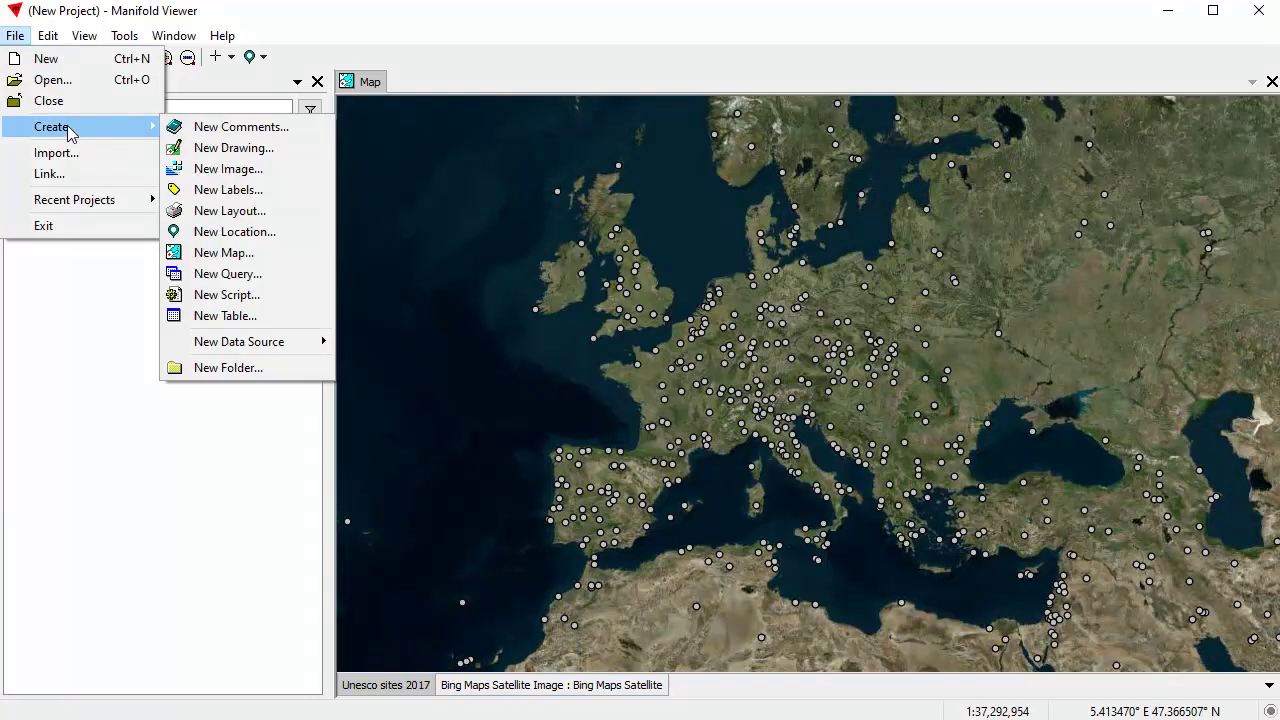
pyautogui.moveTo(294, 346)
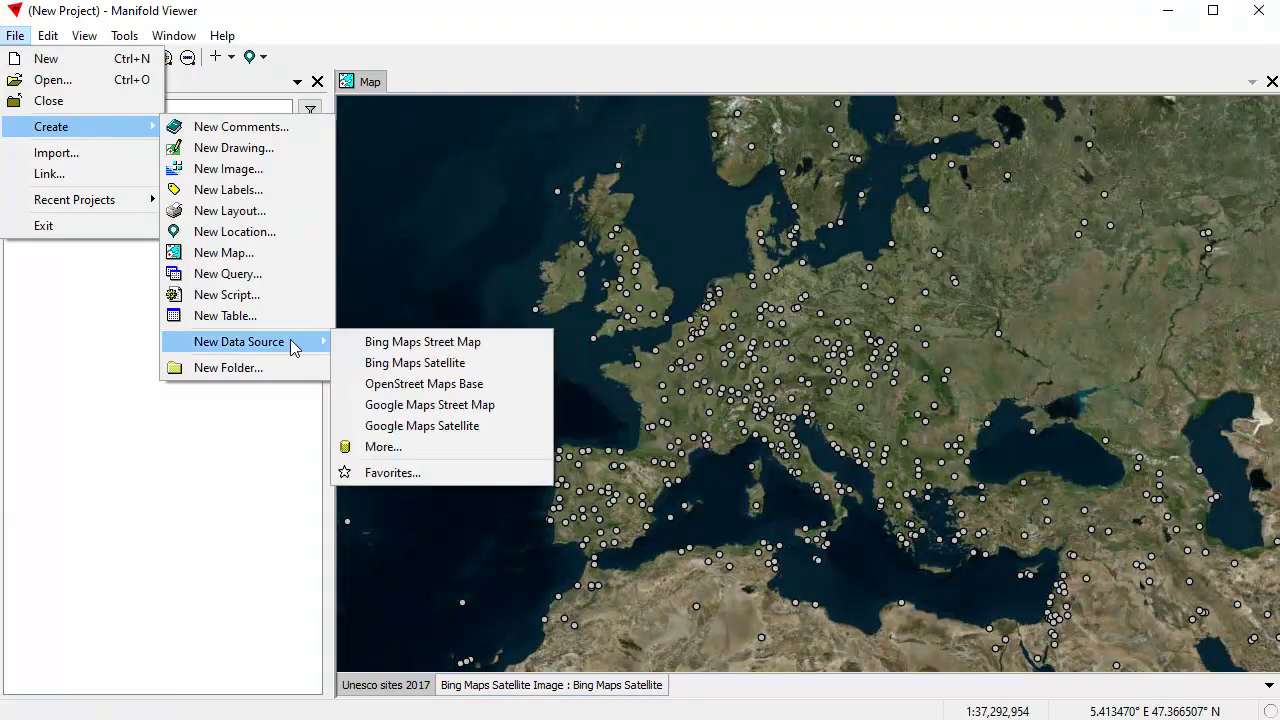
pyautogui.click(412, 446)
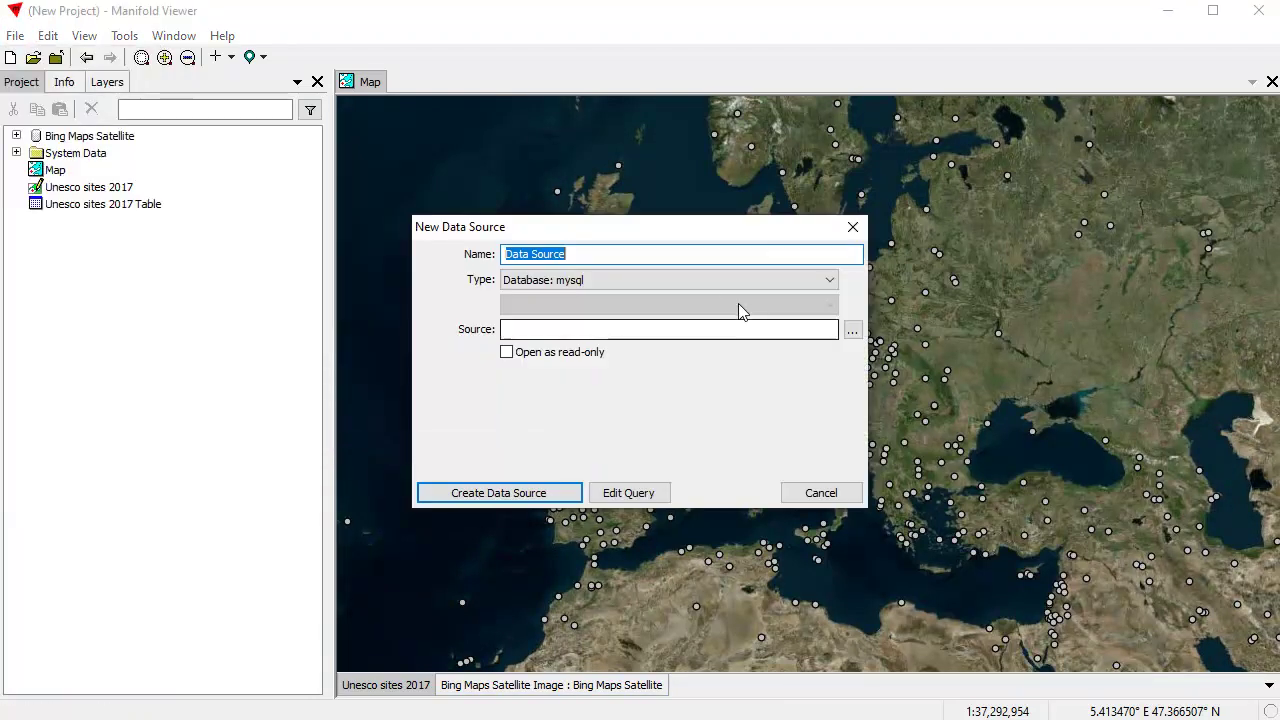
pyautogui.write('M')
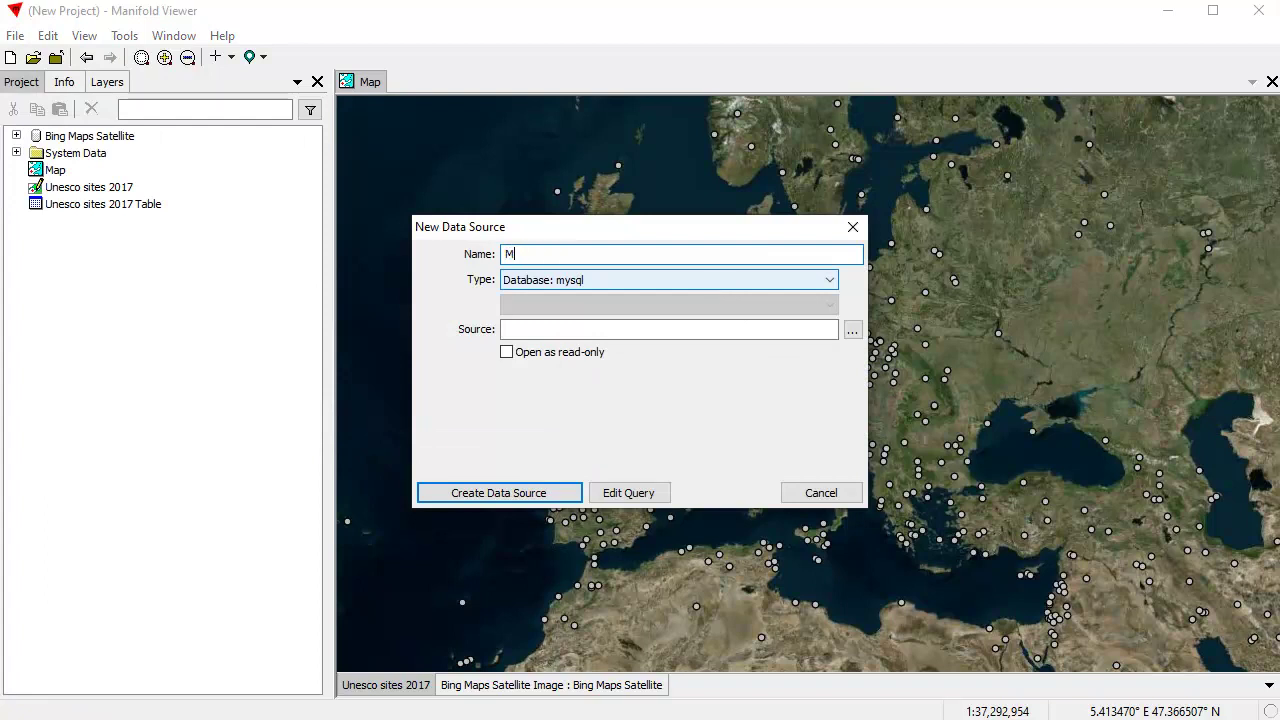
pyautogui.write('yD')
pyautogui.write('QL')
pyautogui.write(' gui')
pyautogui.click(830, 281)
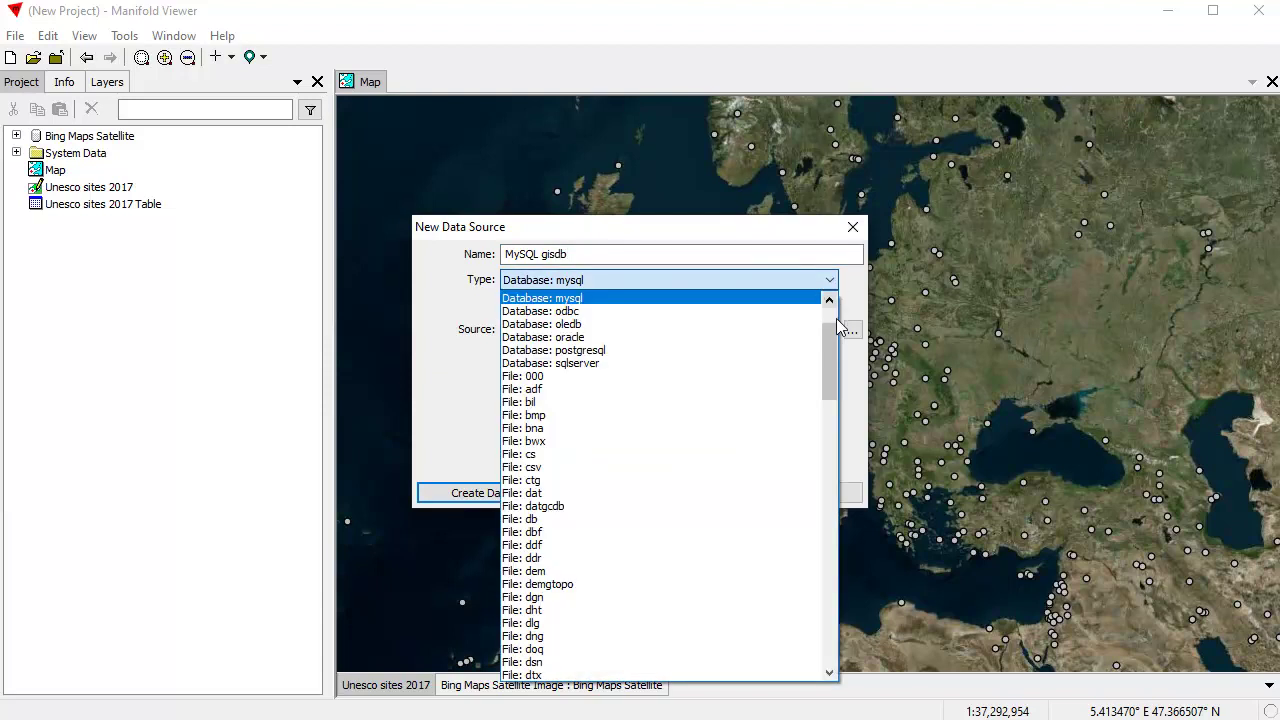
pyautogui.moveTo(832, 360); pyautogui.dragTo(791, 337)
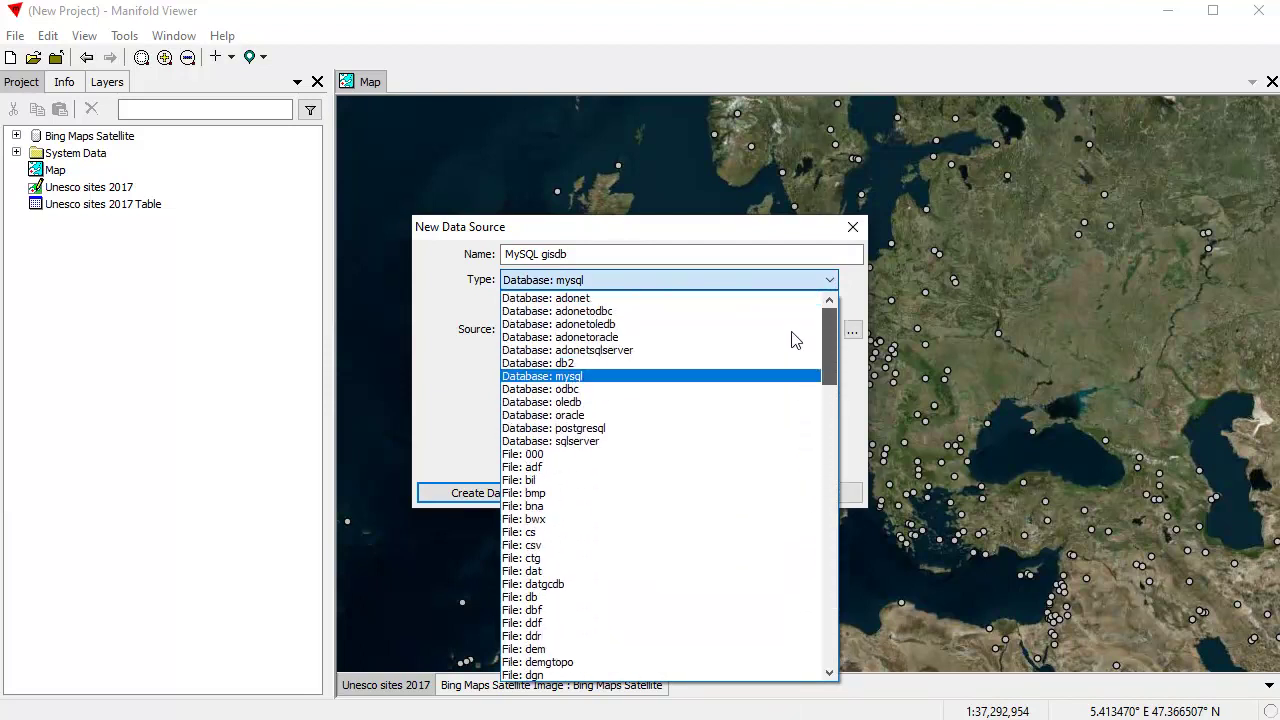
pyautogui.click(576, 377)
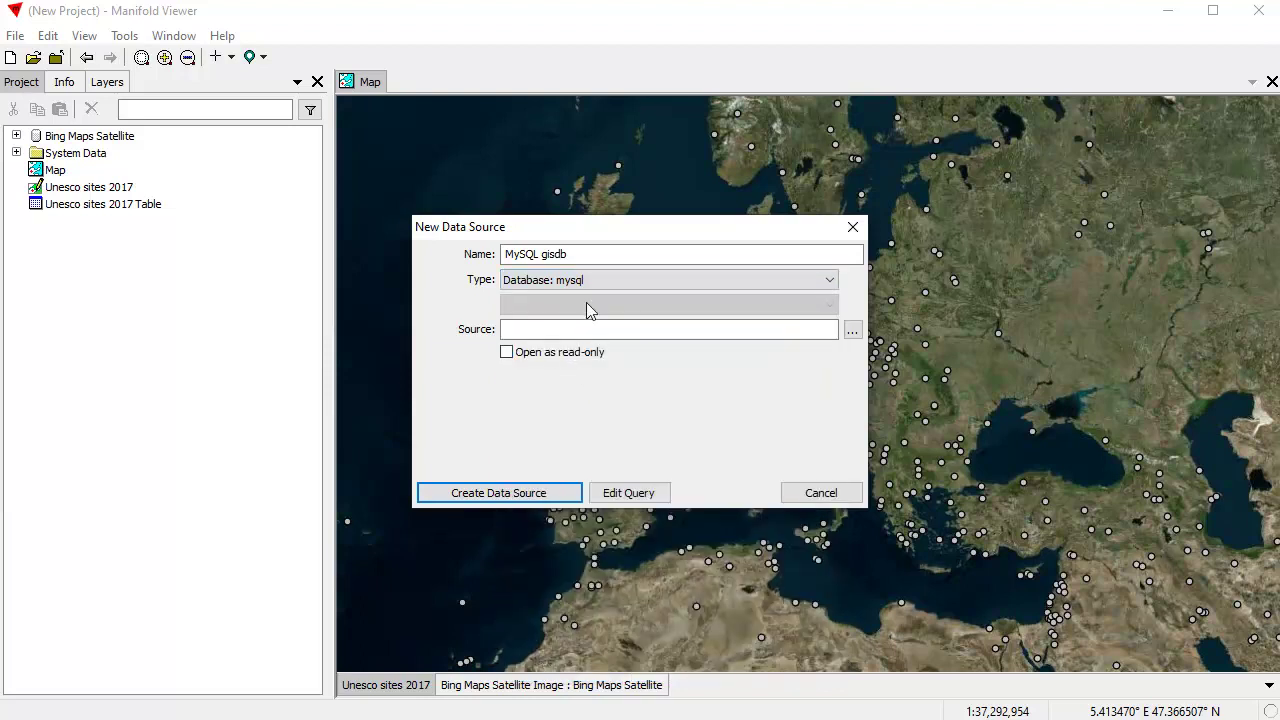
# - Set the source to log in with login and password to the gisdb database, testing the connection
pyautogui.click(852, 330)
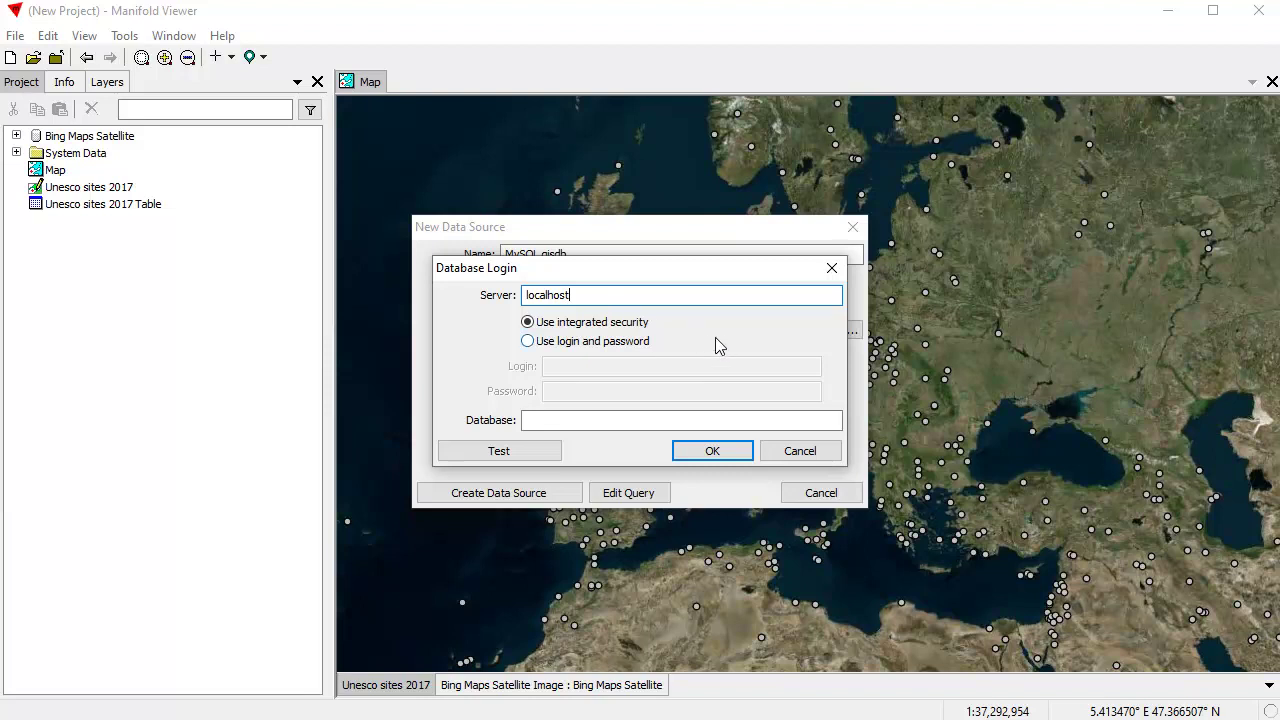
pyautogui.click(527, 341)
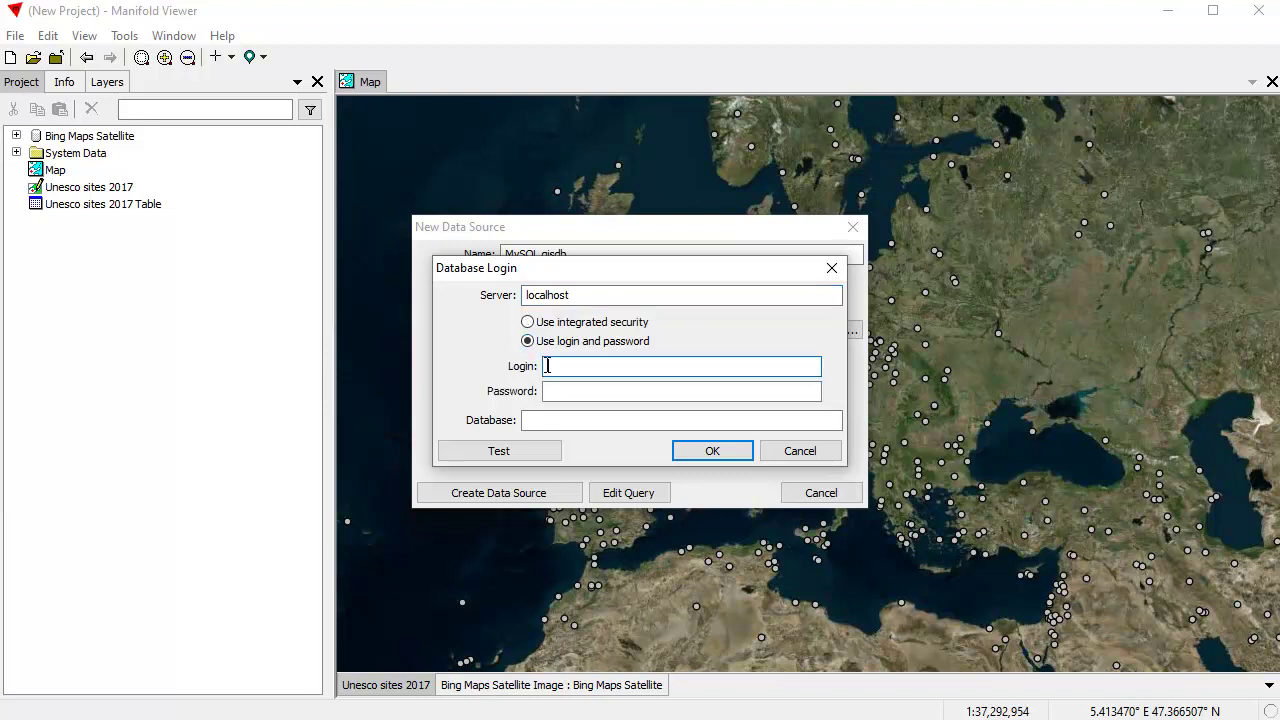
pyautogui.press('Tab')
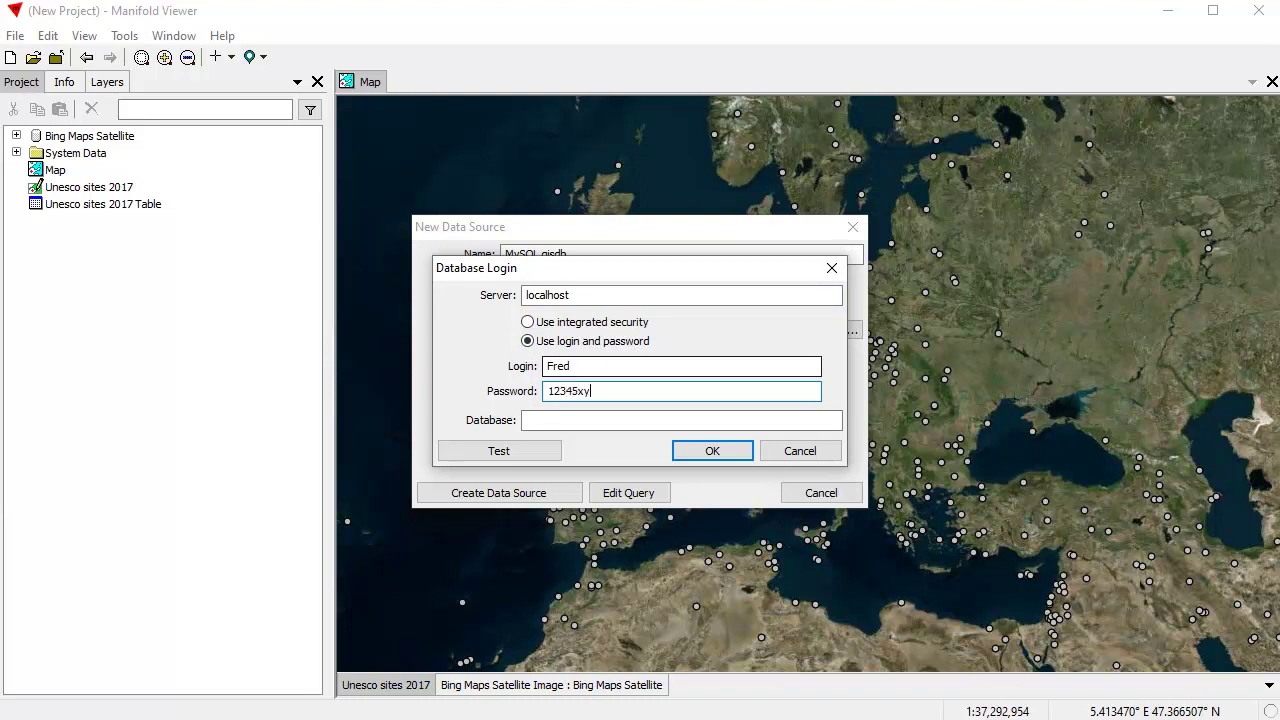
pyautogui.click(557, 420)
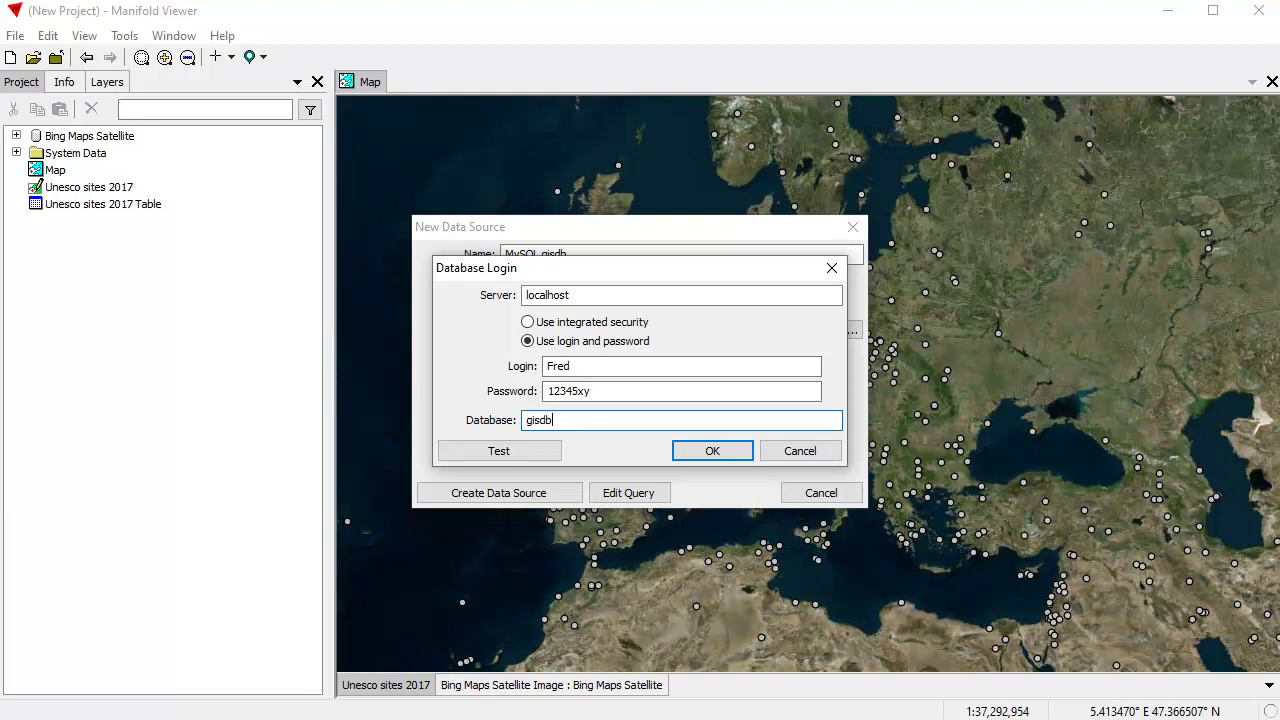
pyautogui.click(530, 458)
pyautogui.click(702, 563)
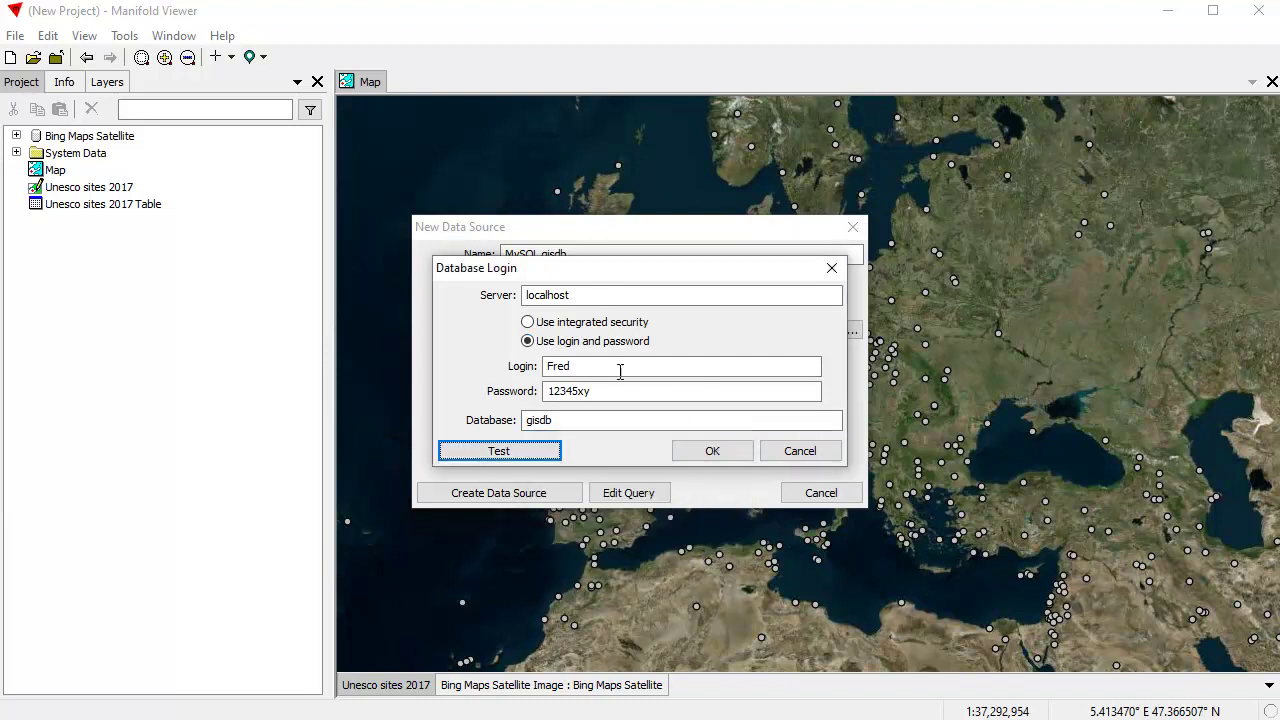
pyautogui.click(712, 452)
# - Add the MySQL gisdb data source, expand it, peek into UNESCO World Heritage Locations, then select gisdb.Mexico
pyautogui.click(543, 493)
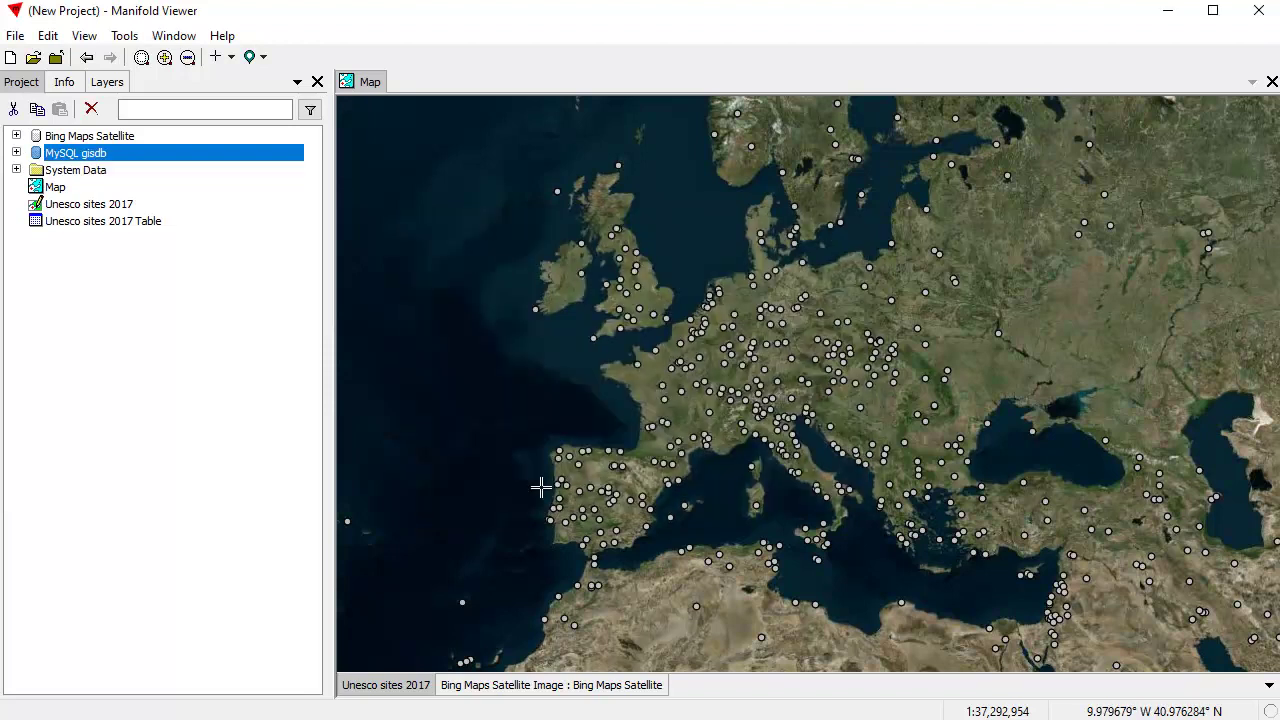
pyautogui.click(16, 153)
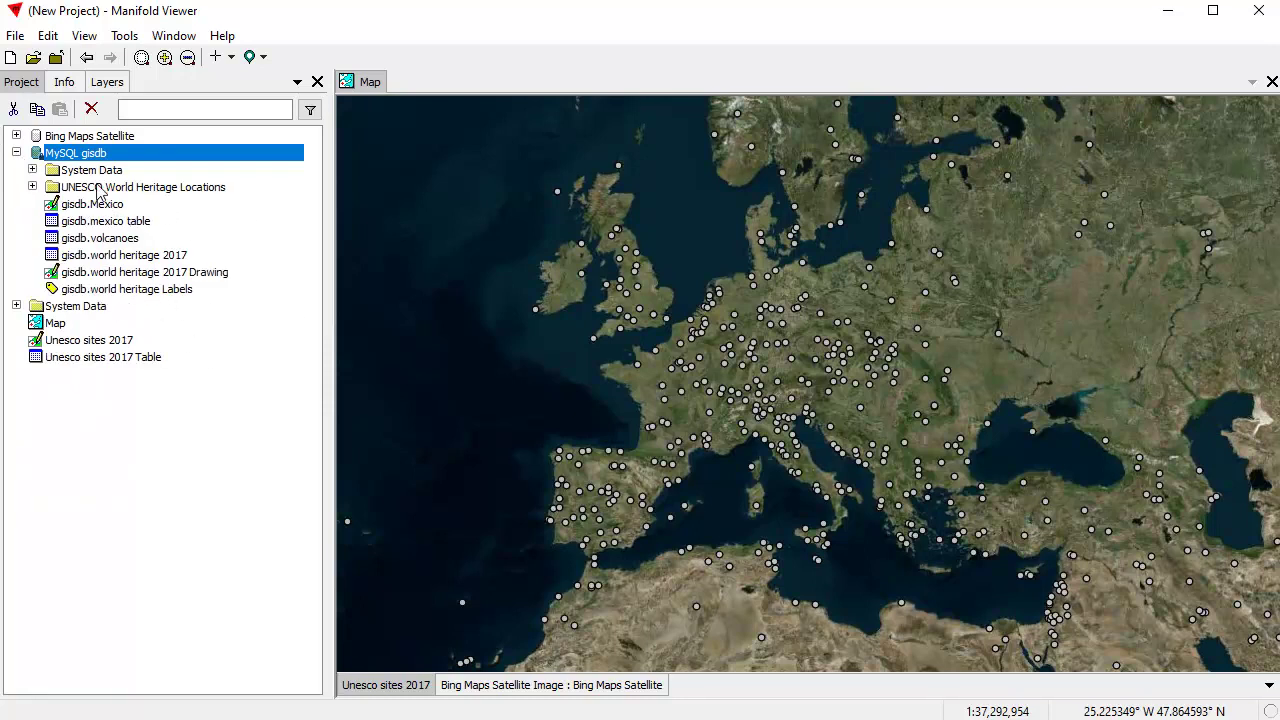
pyautogui.click(32, 187)
pyautogui.click(32, 187)
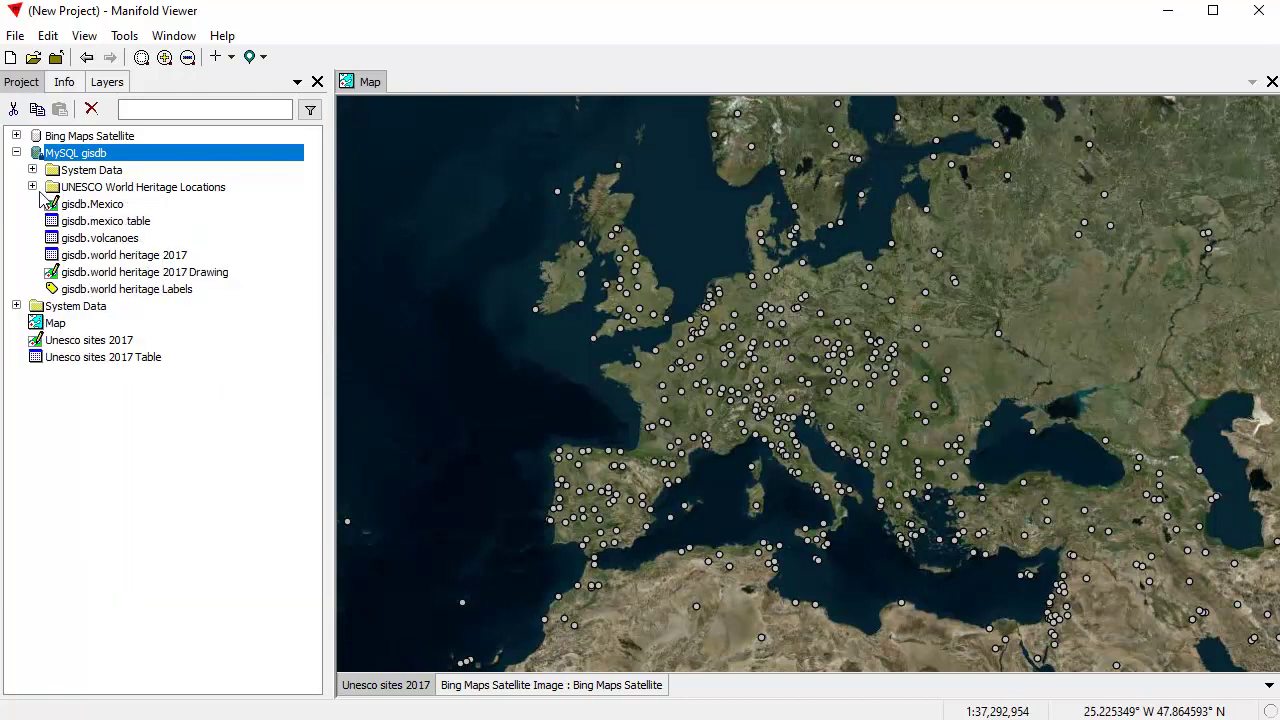
pyautogui.click(96, 205)
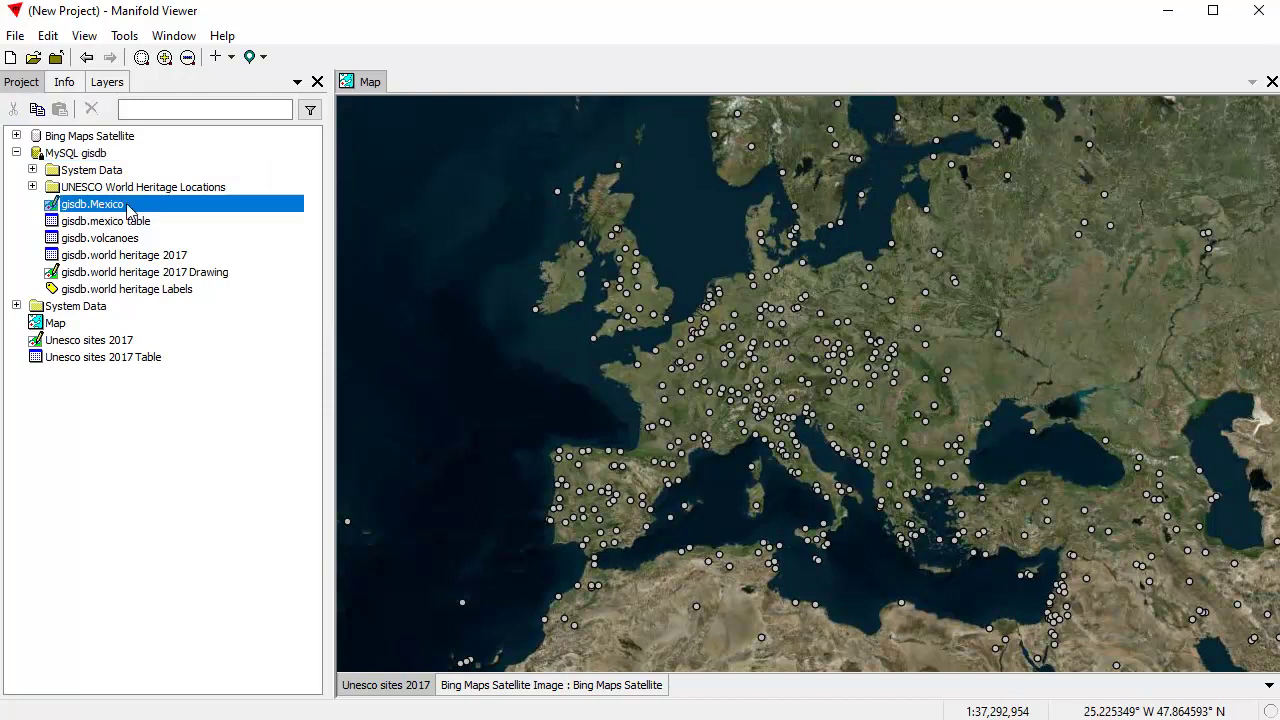
# - Add gisdb.Mexico to the Map and center the view on Mexico's coloured states
pyautogui.moveTo(140, 215); pyautogui.dragTo(763, 287)
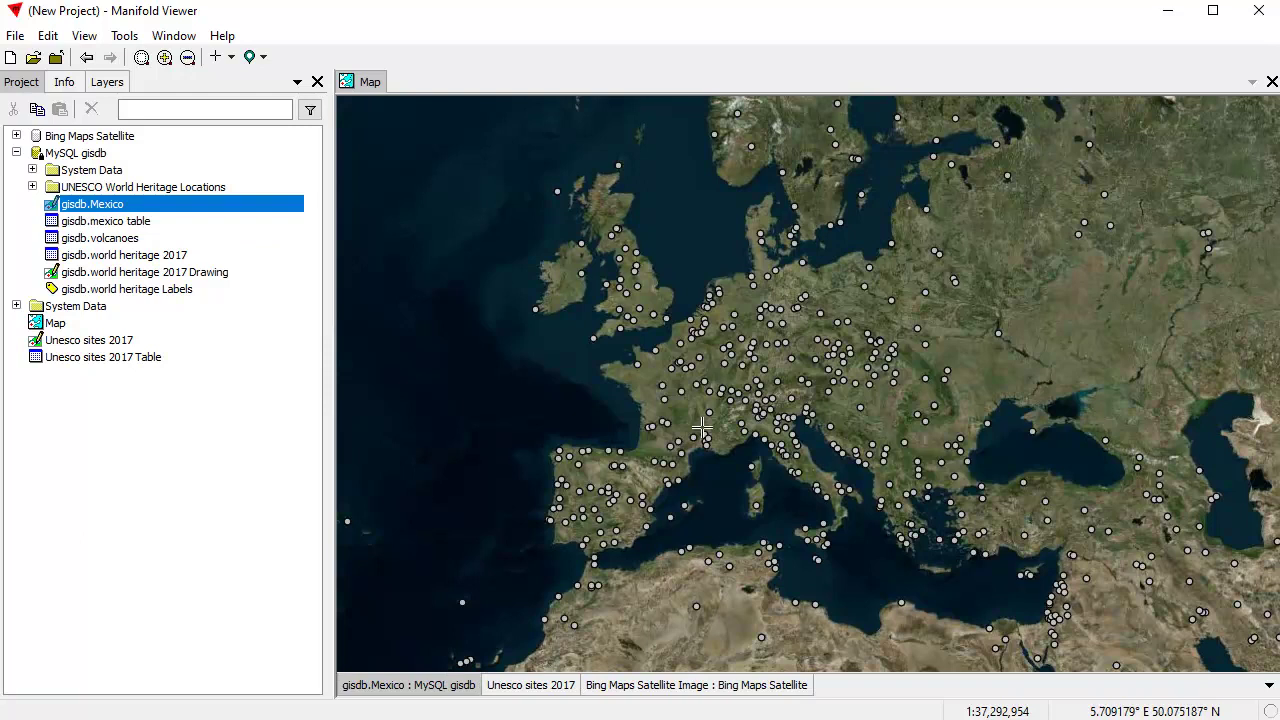
pyautogui.scroll(-3, 829, 447)
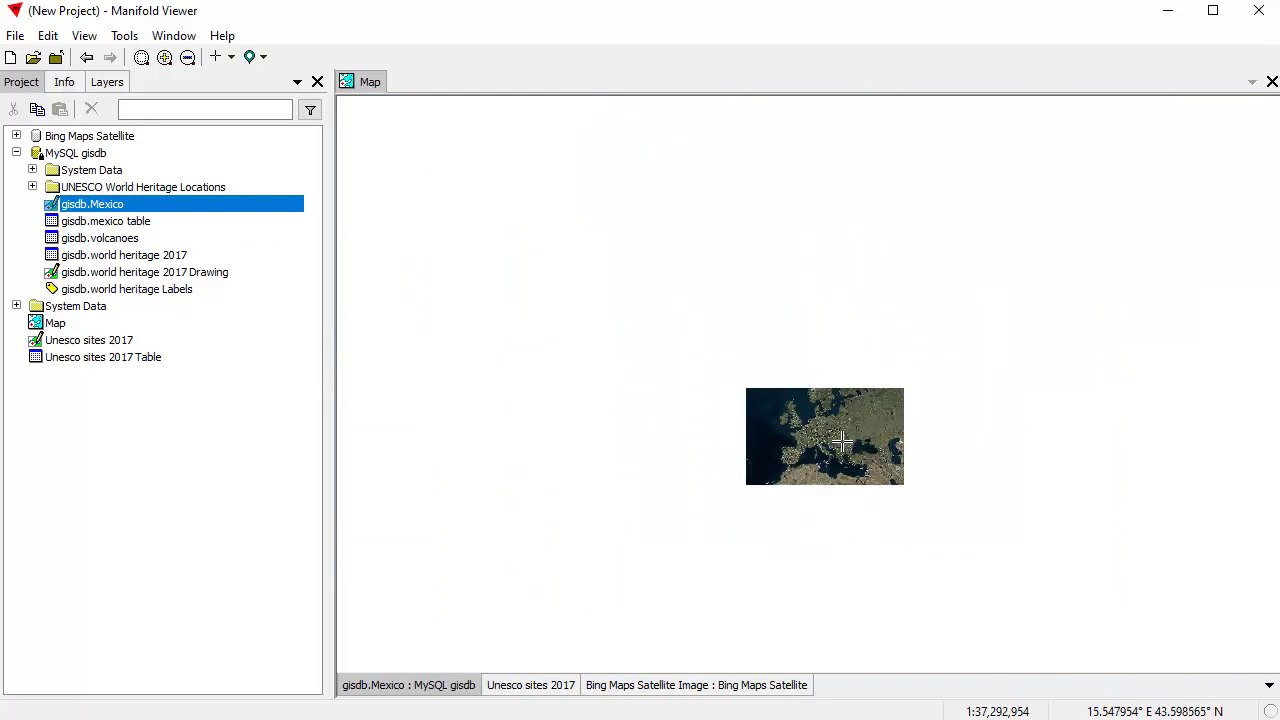
pyautogui.moveTo(748, 508); pyautogui.dragTo(680, 430)
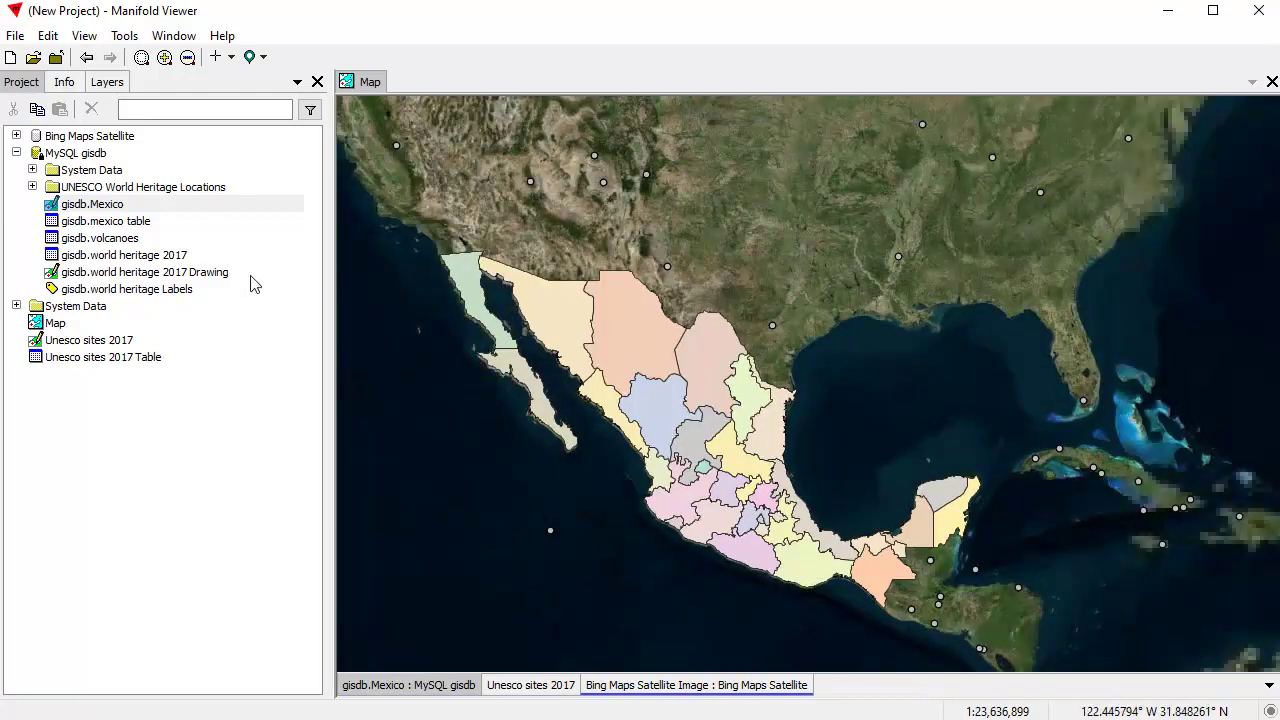
pyautogui.moveTo(837, 406); pyautogui.dragTo(623, 291)
pyautogui.moveTo(510, 262); pyautogui.dragTo(731, 366)
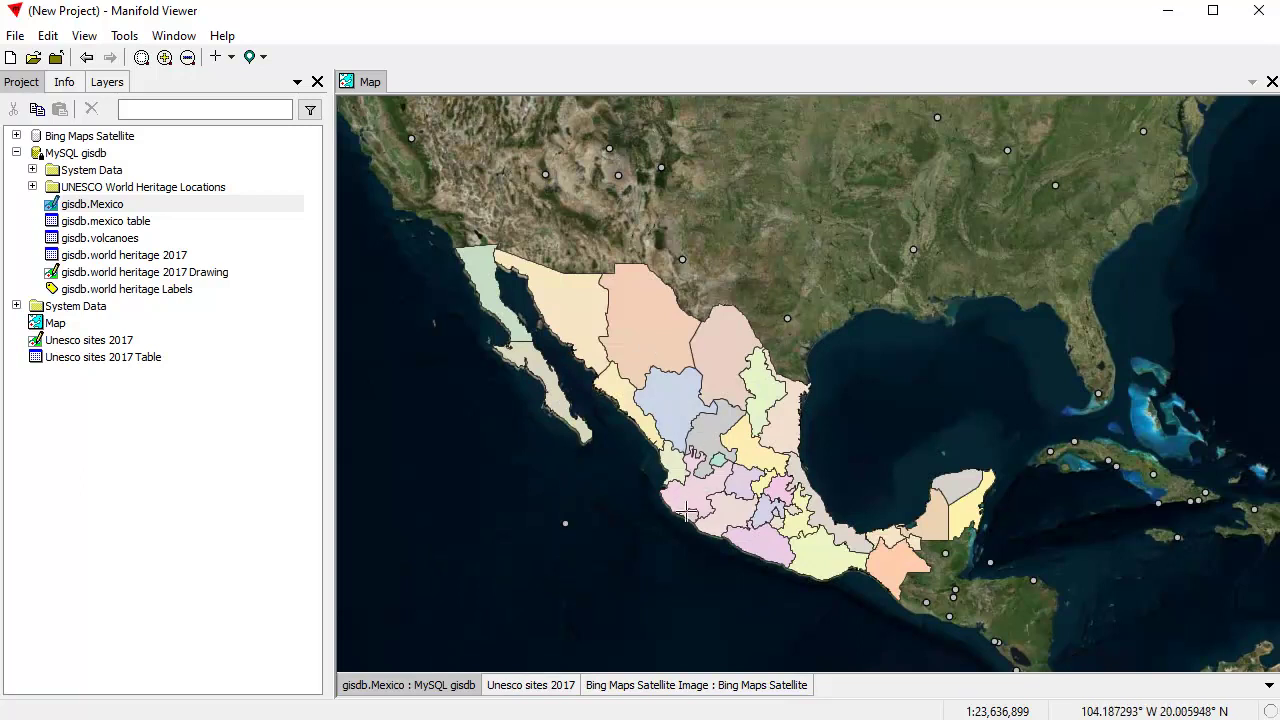
pyautogui.moveTo(657, 363)
pyautogui.mouseDown()
pyautogui.moveTo(701, 374)
pyautogui.moveTo(690, 382)
pyautogui.moveTo(658, 348)
pyautogui.mouseUp()
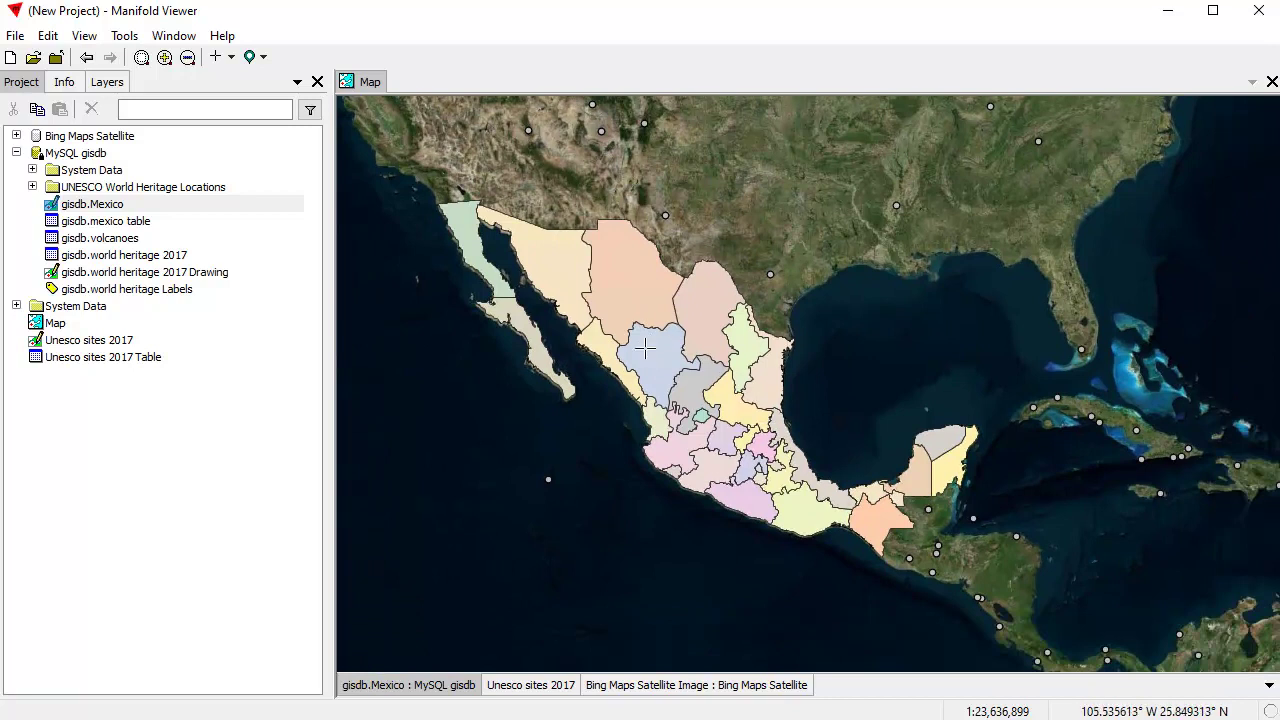
pyautogui.scroll(1, 645, 360)
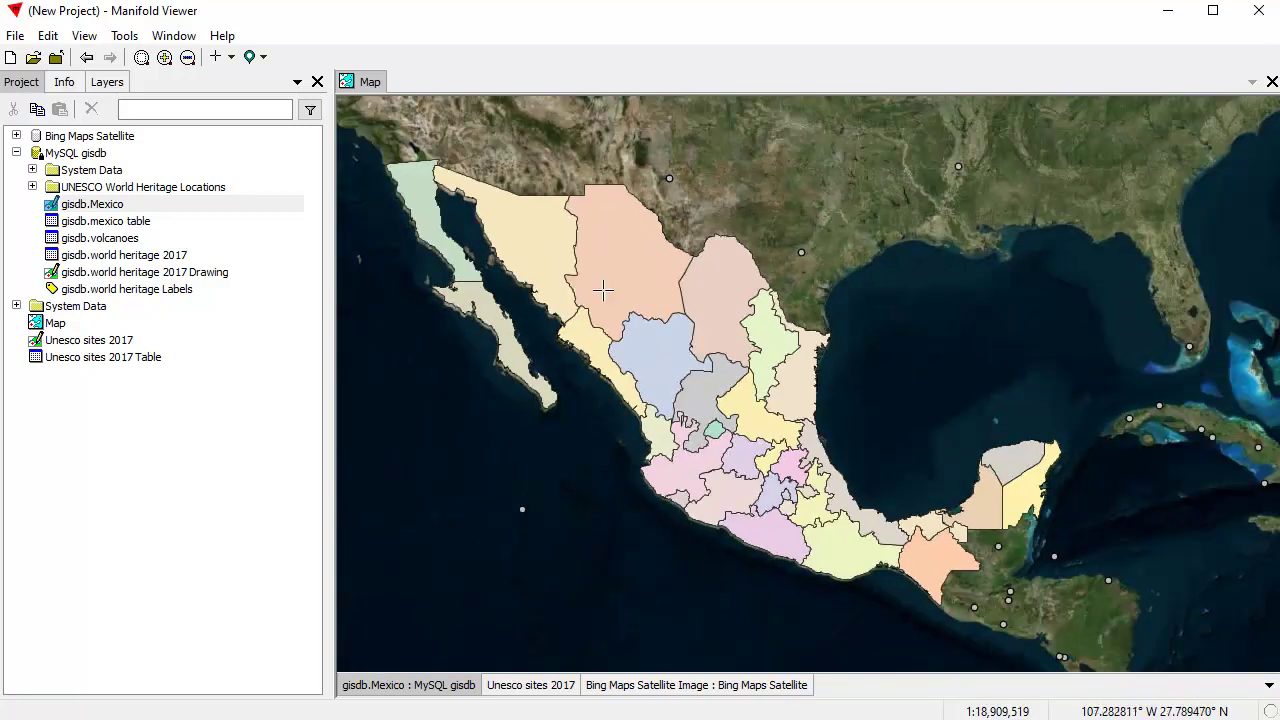
# - Box-zoom into central Mexico, then zoom out and pan across the northern Mexico states
pyautogui.moveTo(591, 287); pyautogui.dragTo(725, 425)
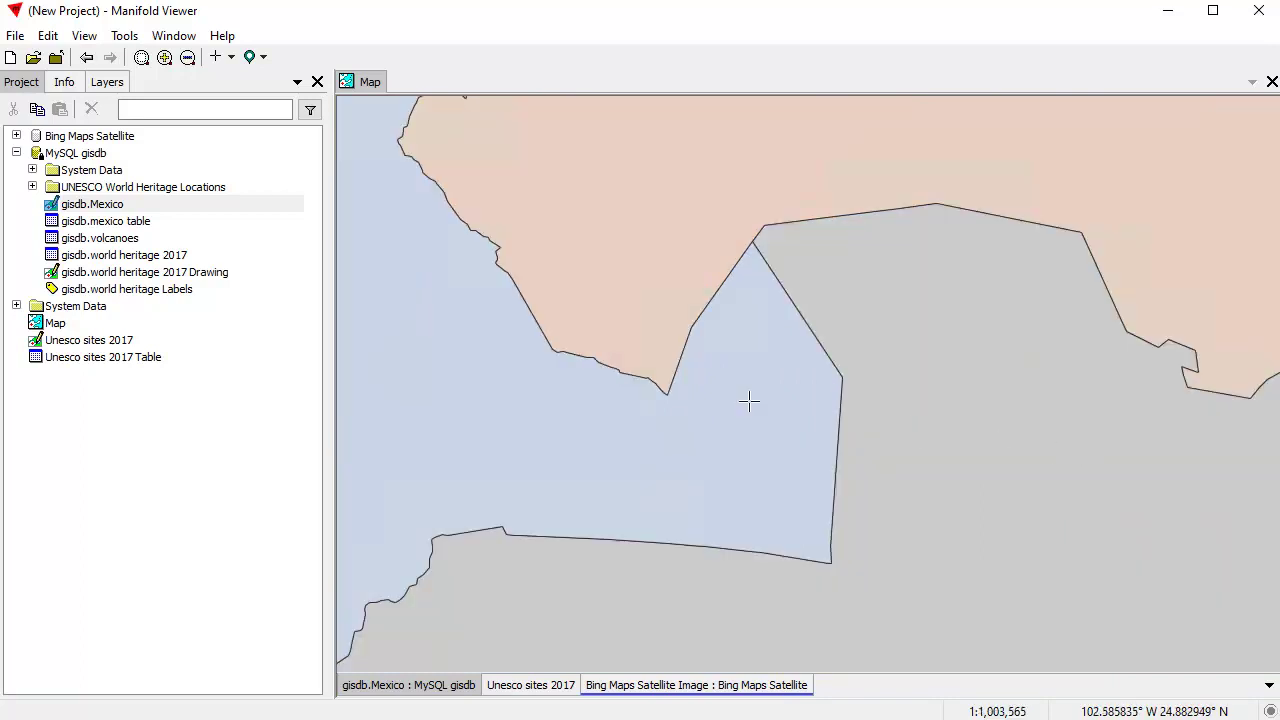
pyautogui.scroll(-2, 720, 390)
pyautogui.scroll(-1, 720, 390)
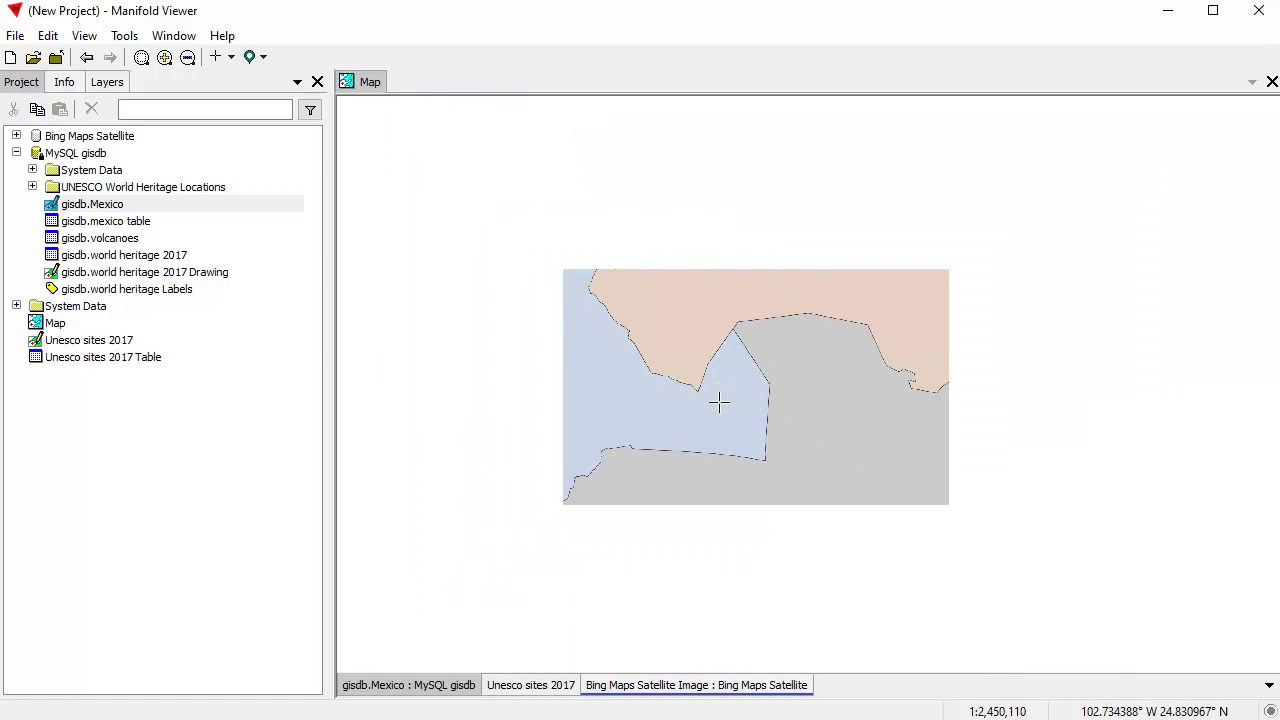
pyautogui.scroll(-2, 720, 403)
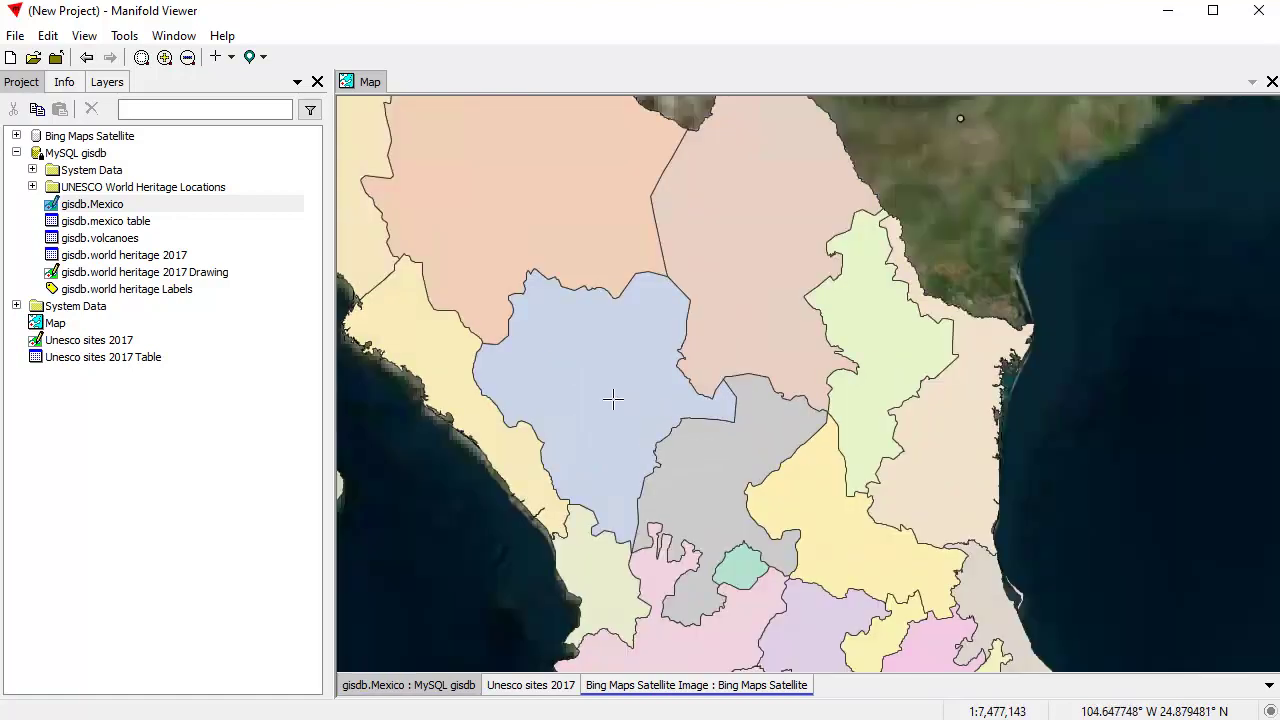
pyautogui.moveTo(643, 400); pyautogui.dragTo(814, 360)
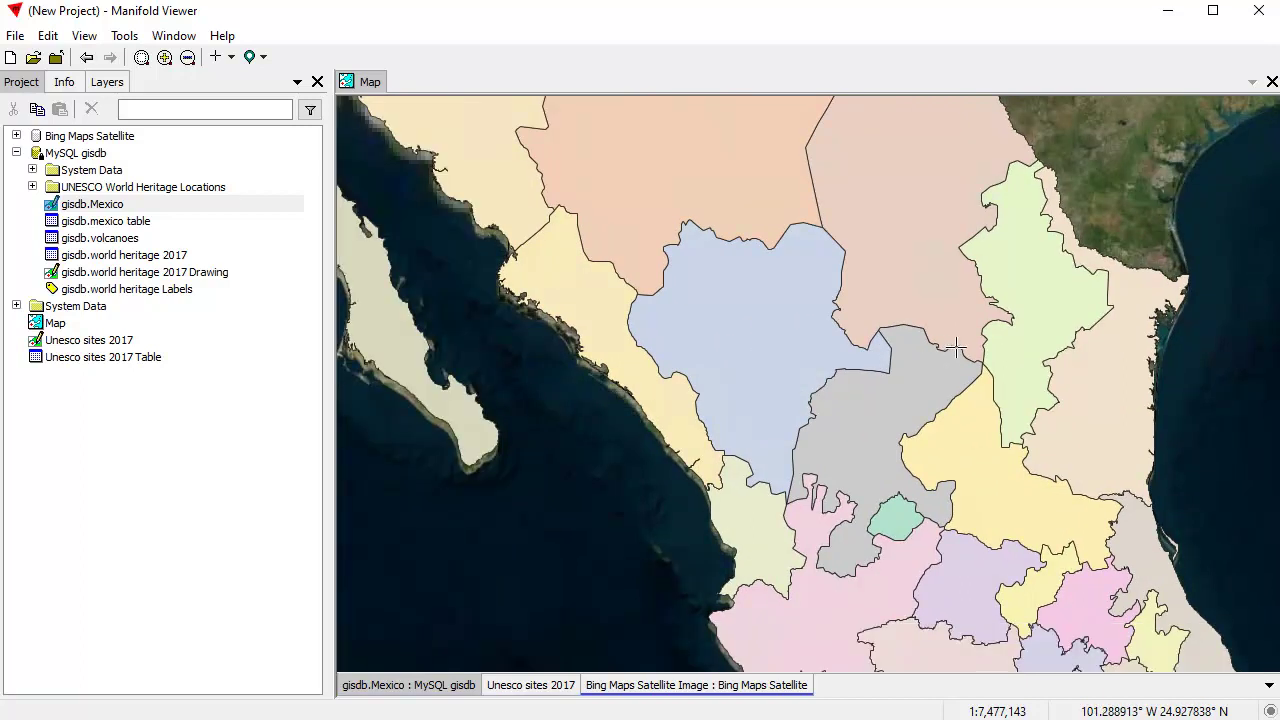
pyautogui.moveTo(910, 358); pyautogui.dragTo(806, 350)
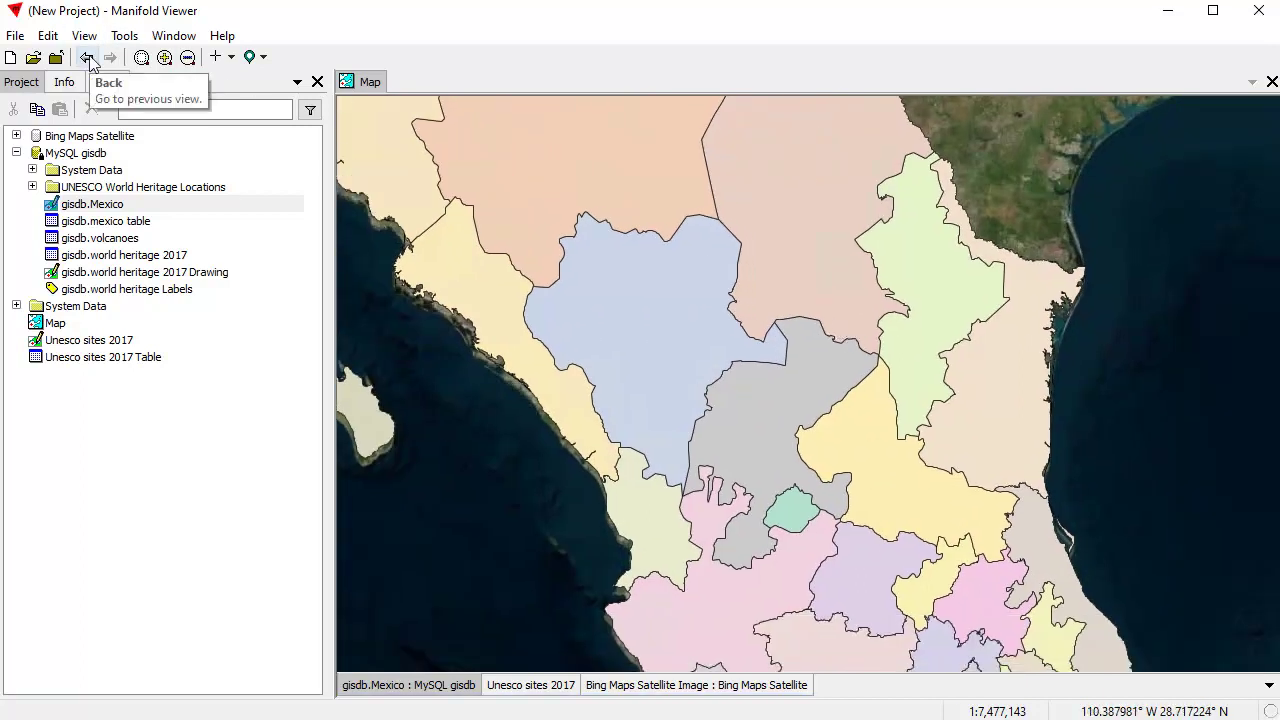
# - Step back two earlier map views, then forward two views again
pyautogui.click(88, 58)
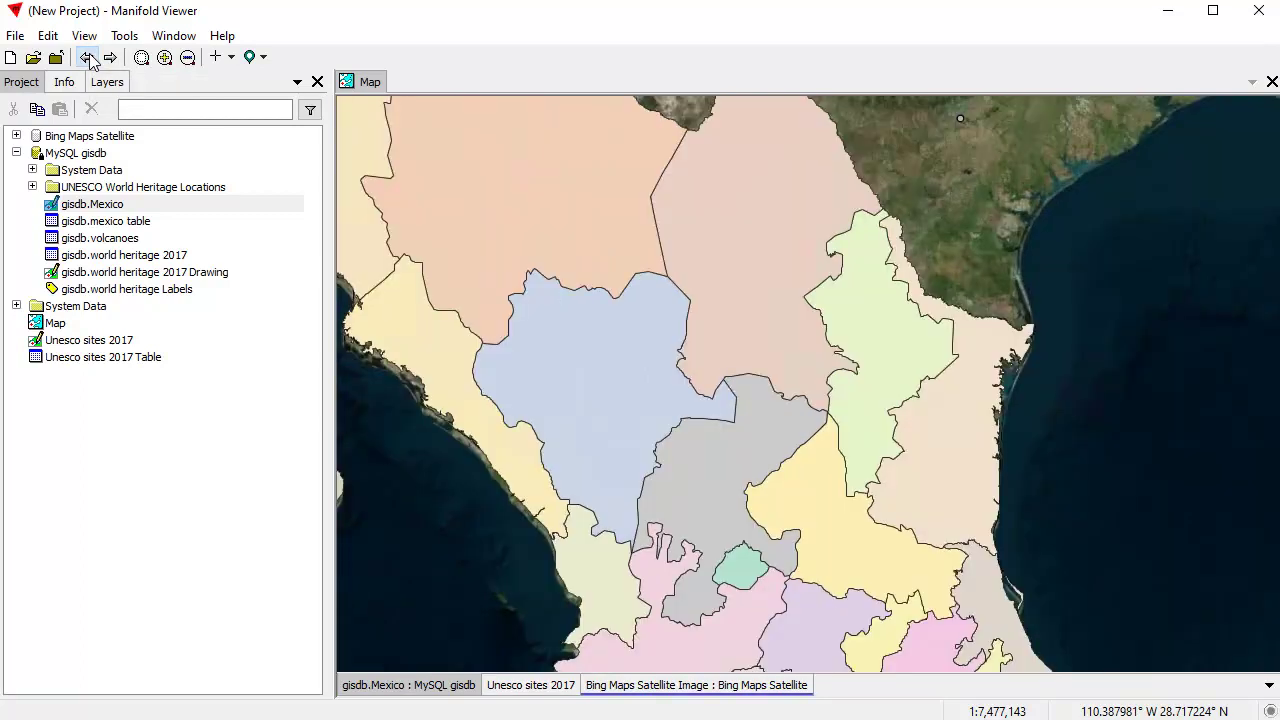
pyautogui.click(88, 58)
pyautogui.click(111, 58)
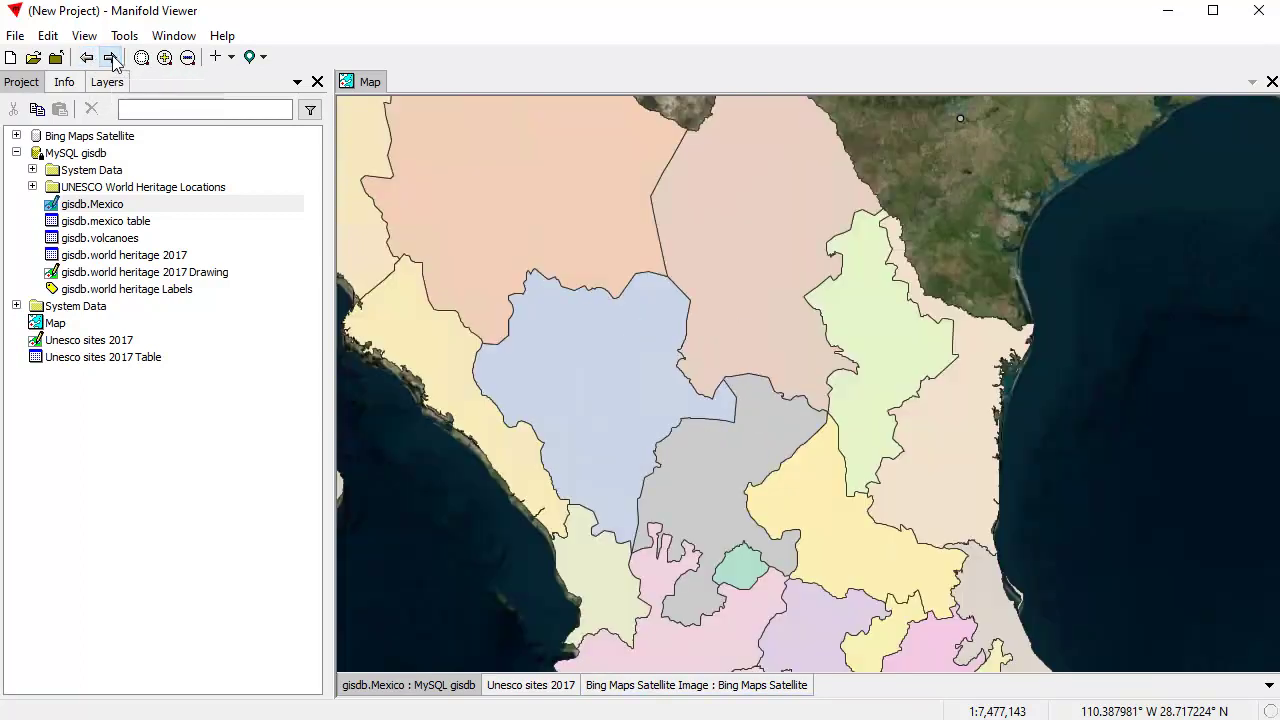
pyautogui.click(111, 58)
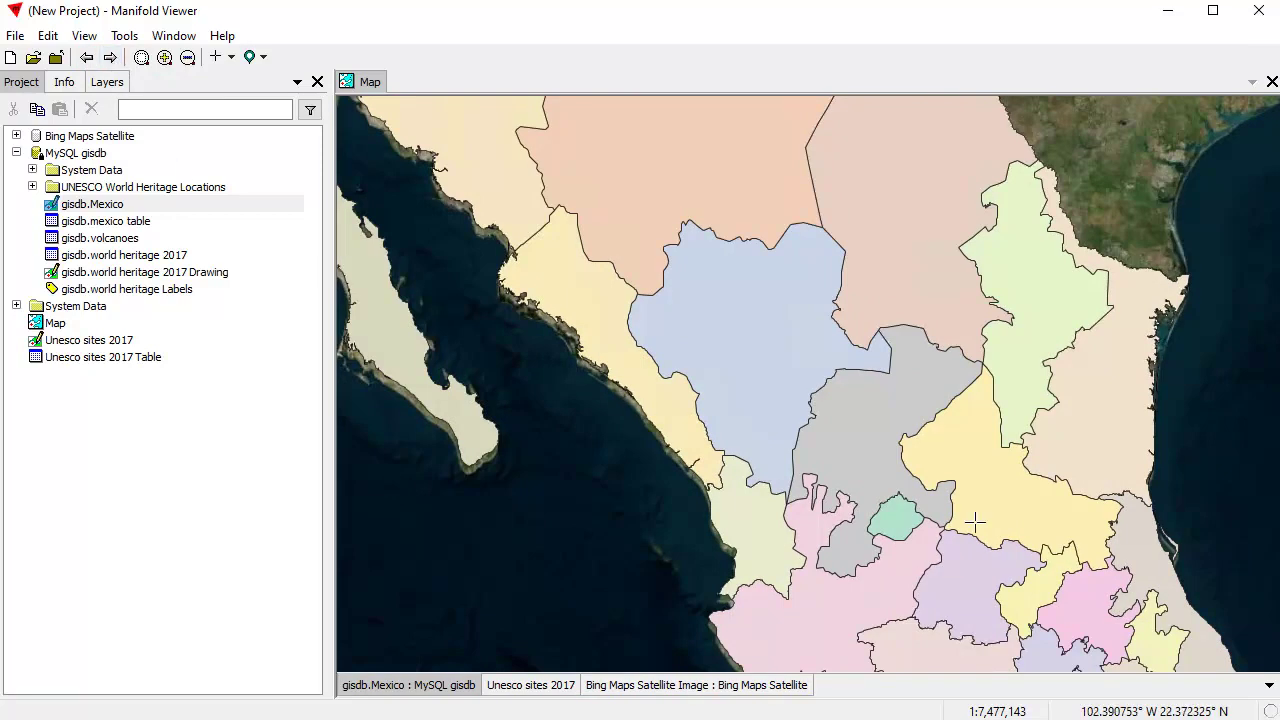